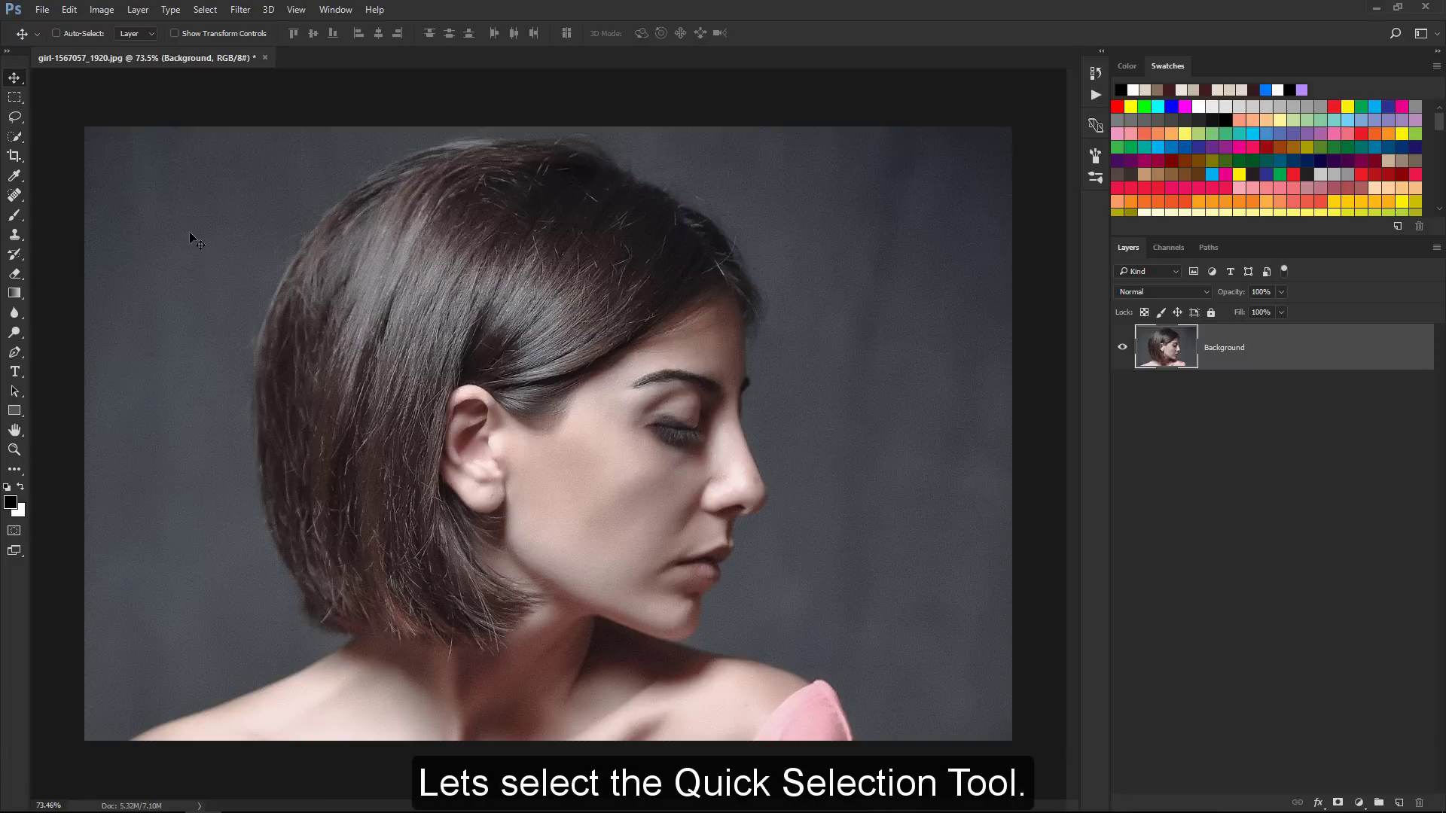
Quick-select the woman's hair, face, neck and shoulders, refining the hair's bottom edge with a smaller brush
left_click_drag(14, 137, 83, 137)
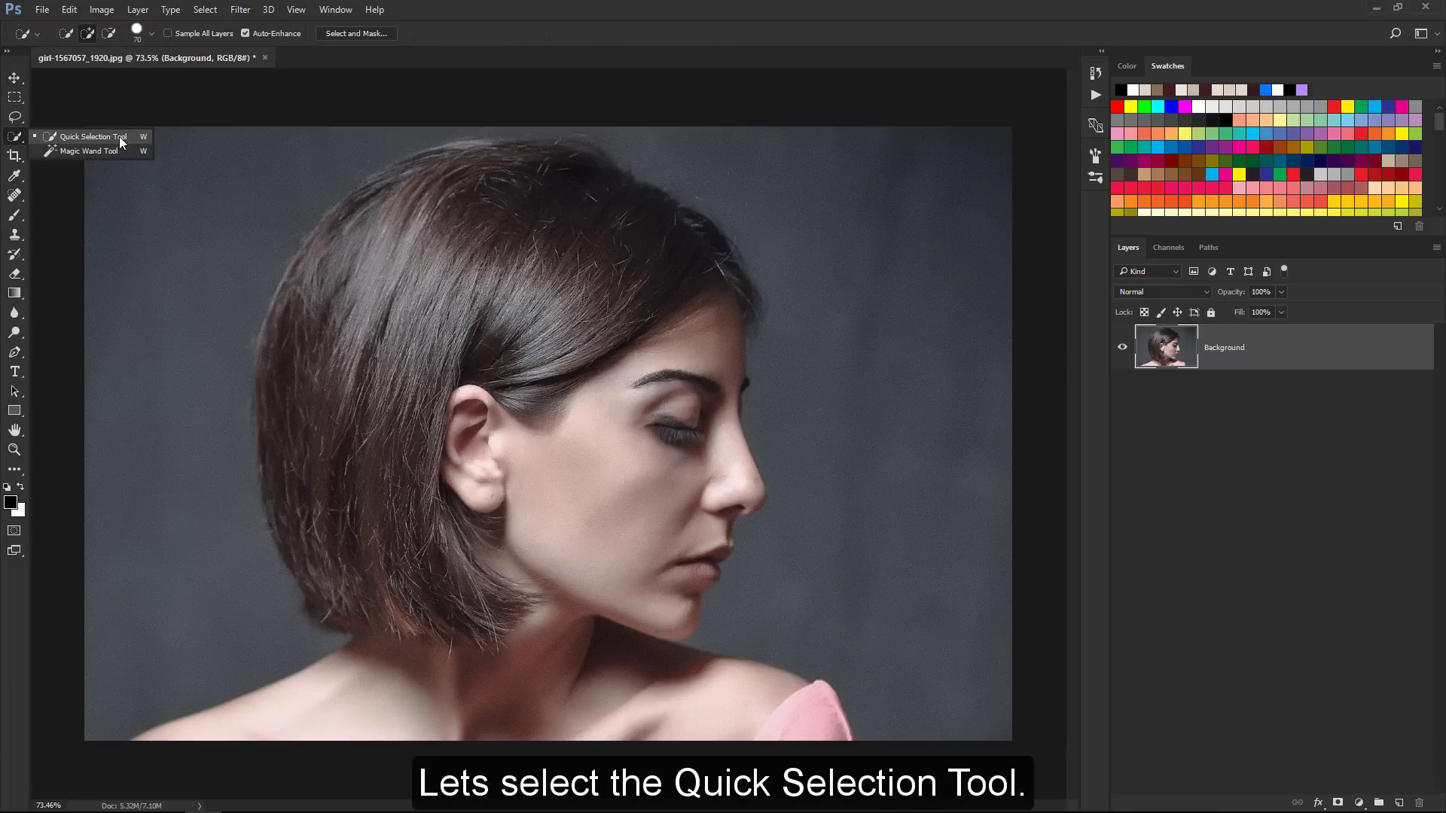
left_click(119, 137)
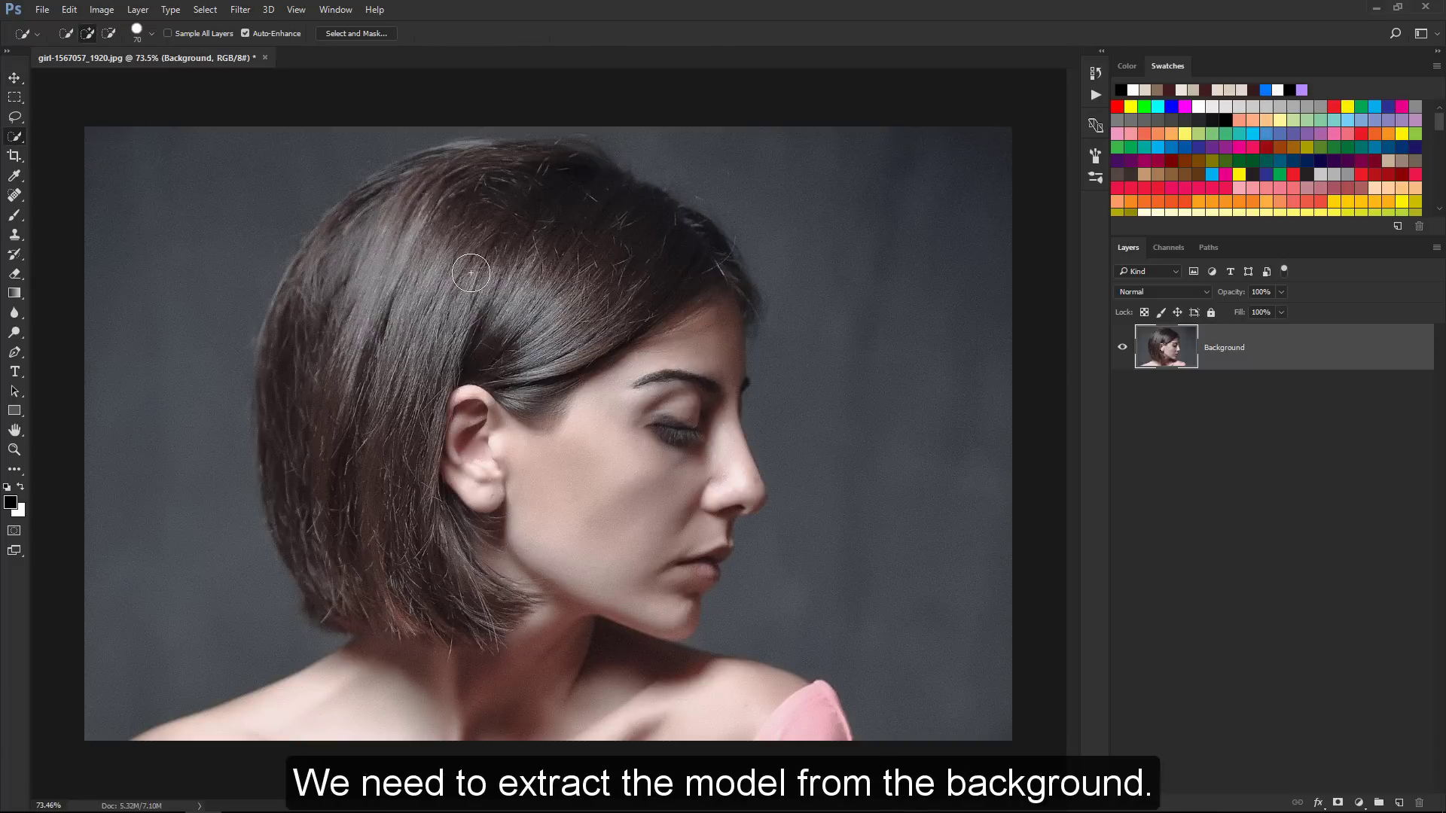
mouse_move(471, 272)
left_mouse_down()
mouse_move(441, 397)
mouse_move(512, 706)
mouse_move(516, 623)
mouse_move(602, 286)
mouse_move(729, 484)
mouse_move(704, 542)
mouse_move(694, 526)
mouse_move(737, 484)
mouse_move(710, 310)
mouse_move(720, 284)
mouse_move(720, 297)
mouse_move(484, 210)
mouse_move(556, 113)
left_mouse_up()
key("alt")
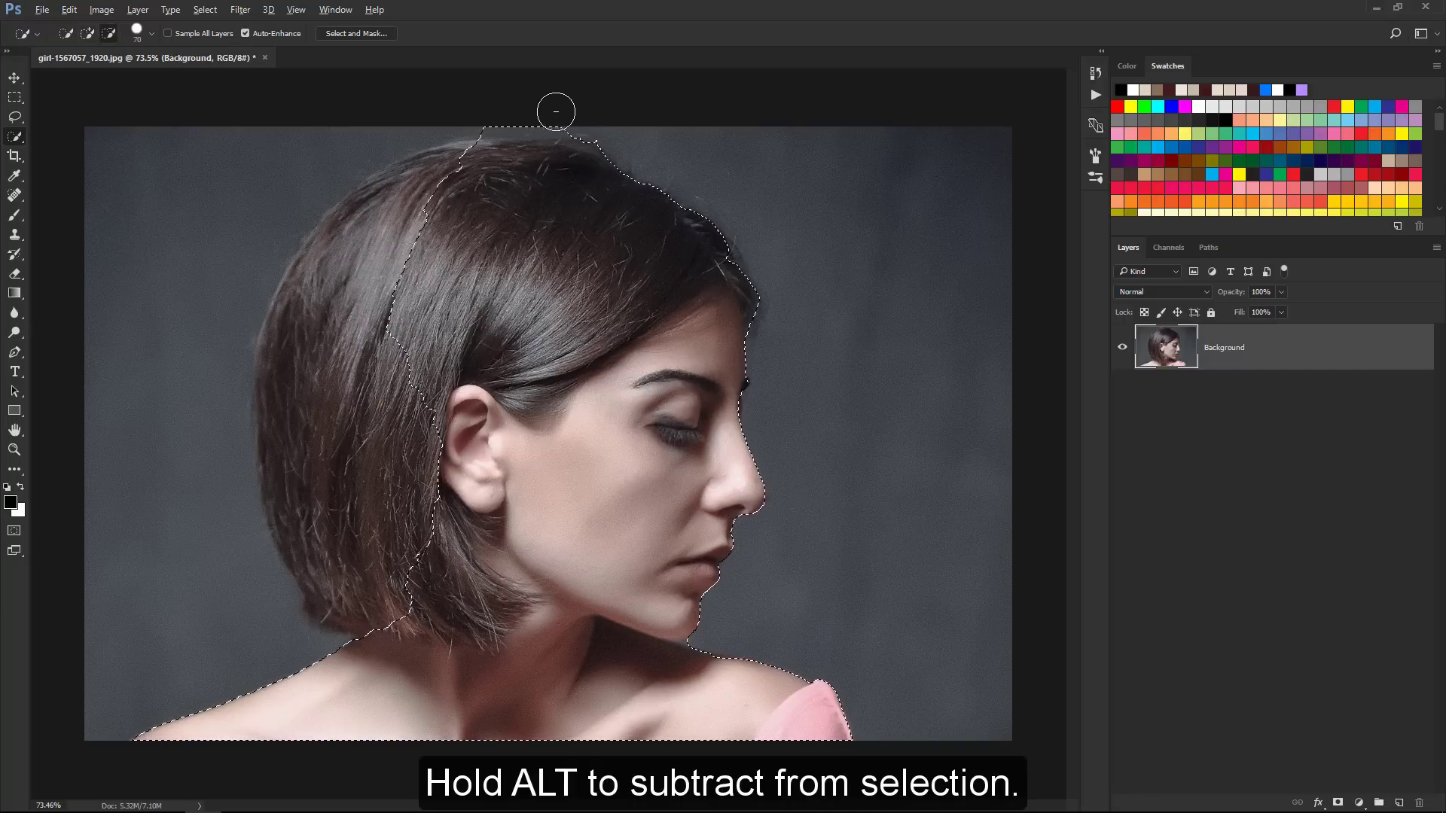
mouse_move(455, 143)
left_mouse_down()
mouse_move(343, 476)
mouse_move(232, 203)
left_mouse_up()
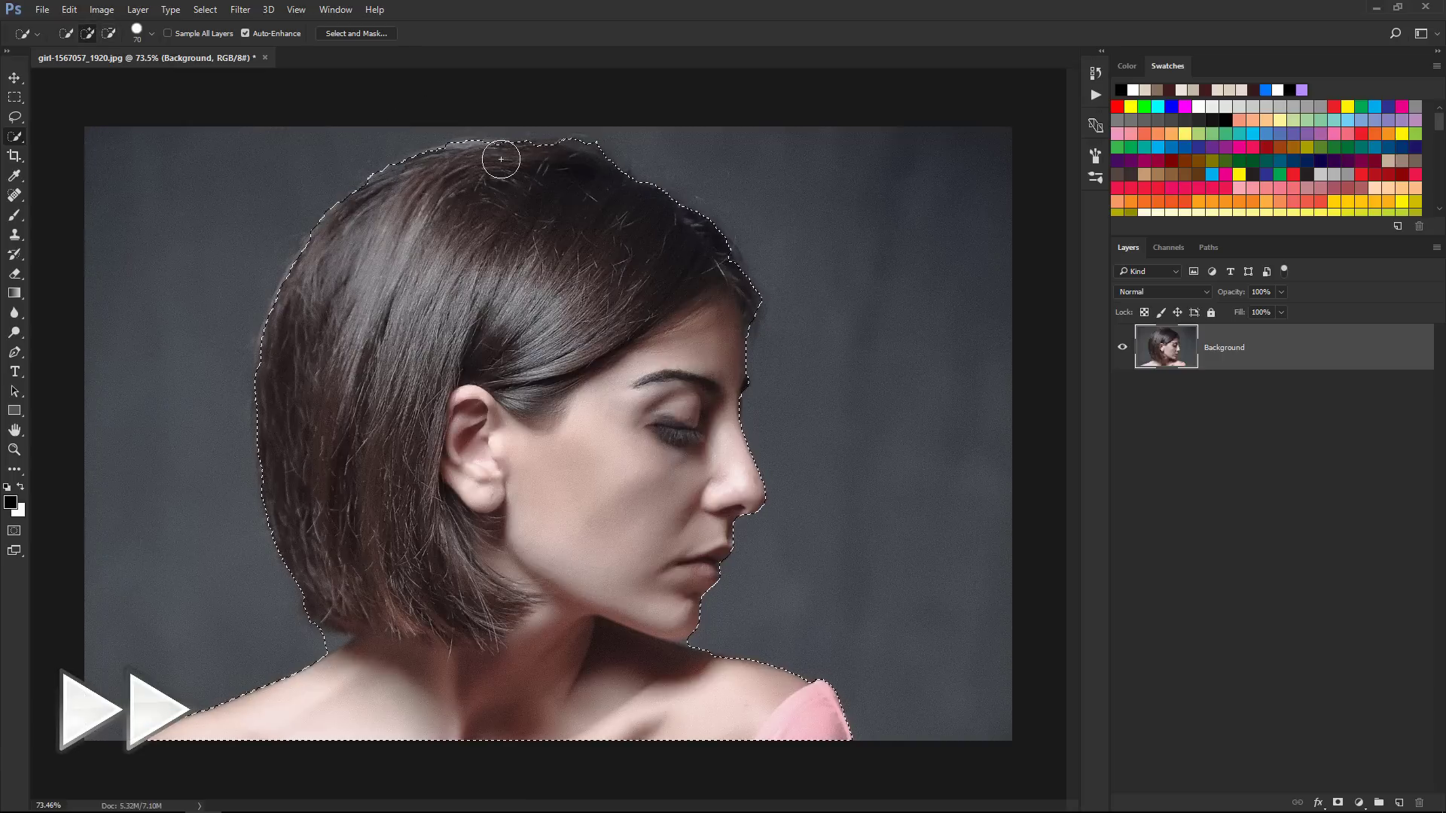
key("bracketleft")
key("bracketleft")
key("bracketleft")
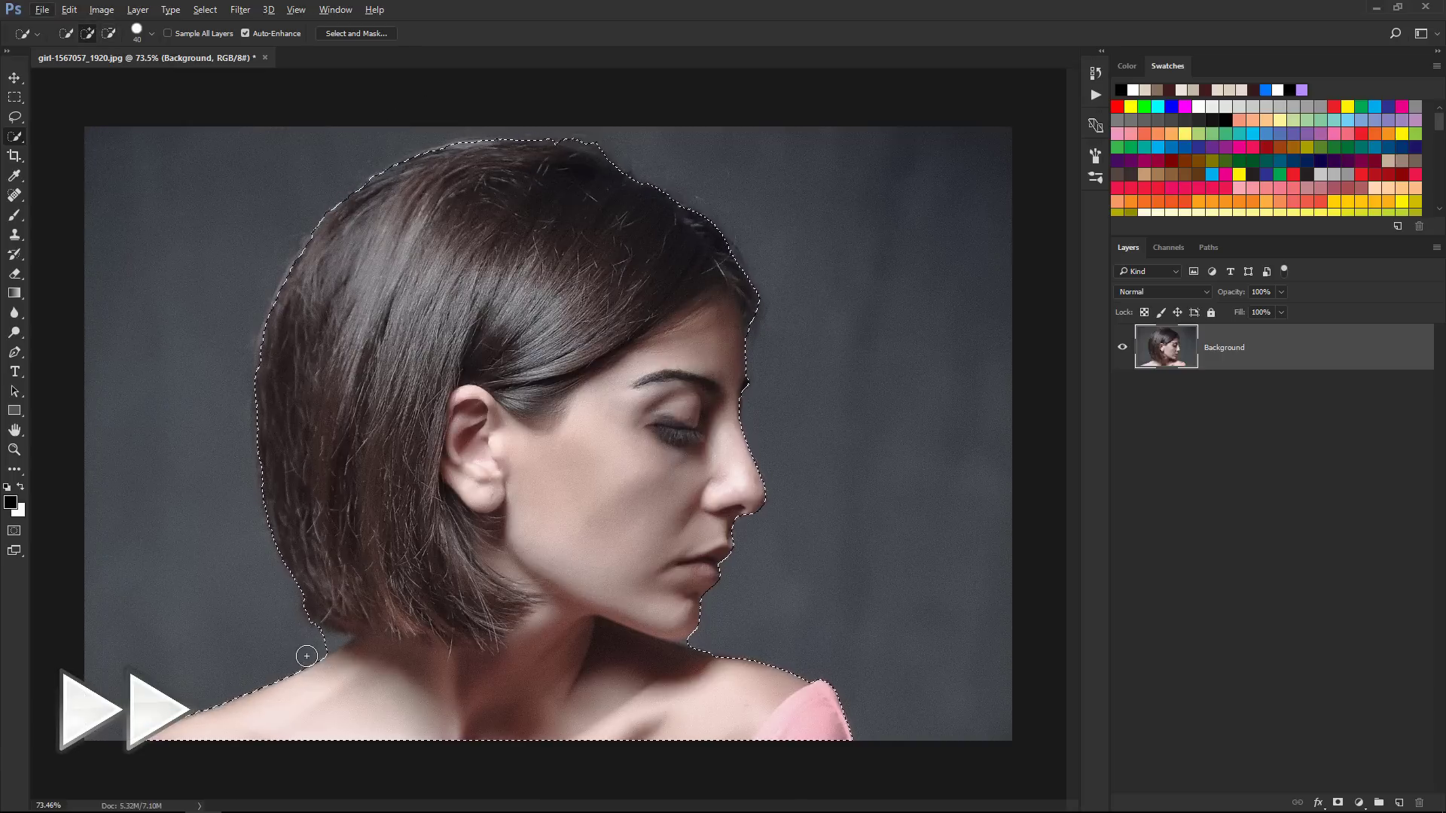
key("bracketleft")
key("bracketleft")
left_click_drag(307, 656, 348, 637)
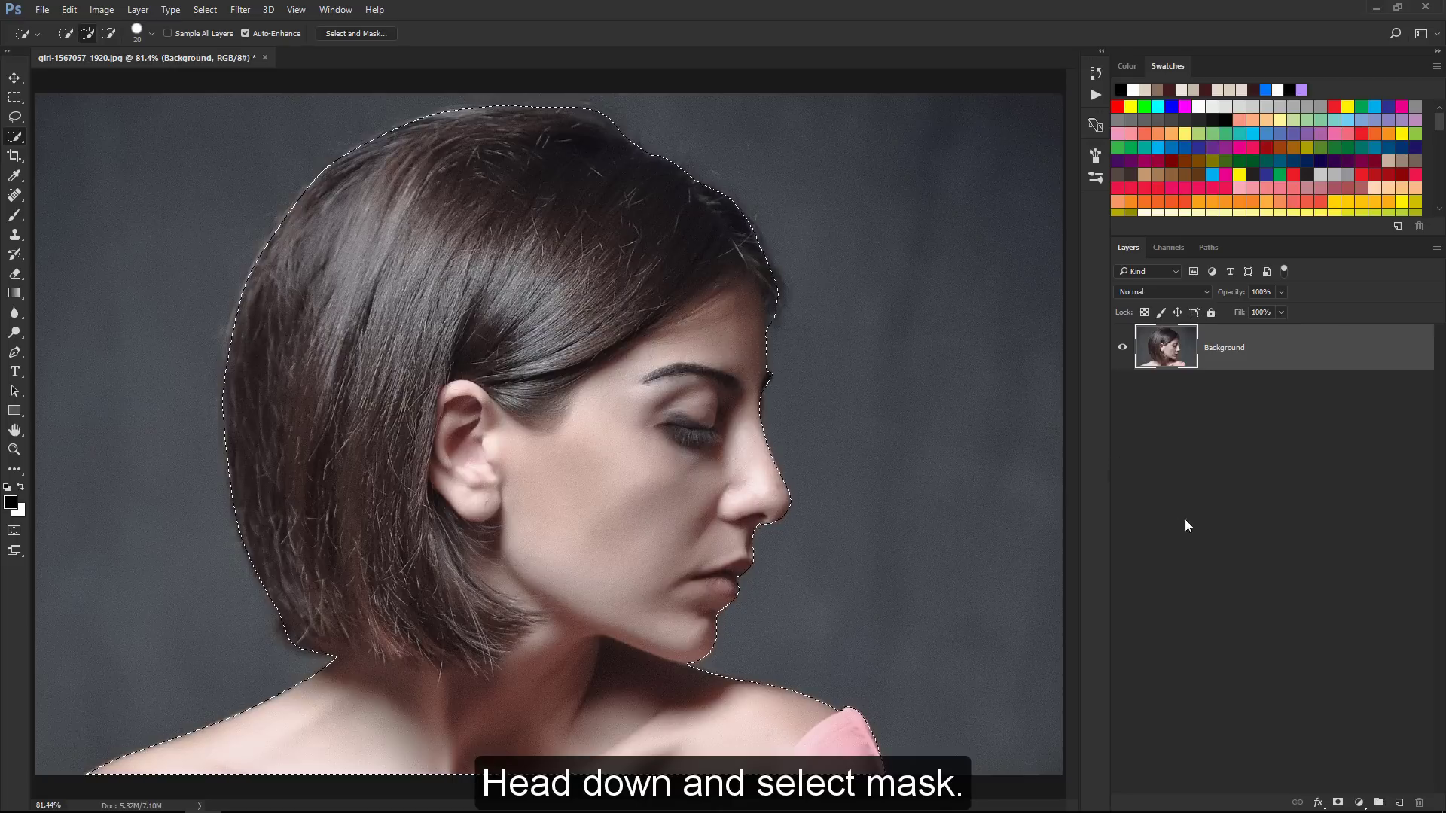
Mask away everything outside the selection and add a Solid Color fill layer
left_click(1337, 803)
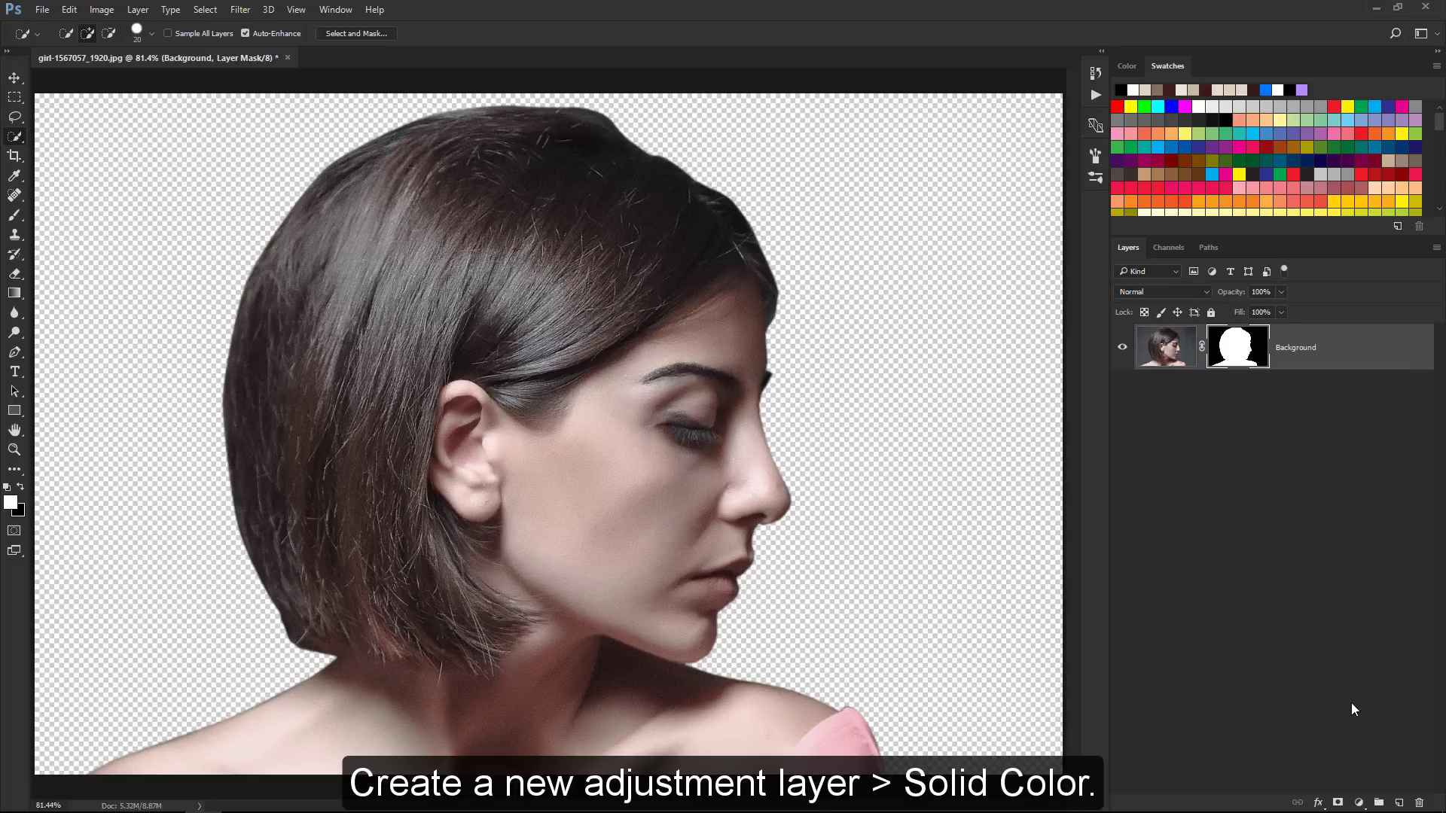
left_click(1358, 802)
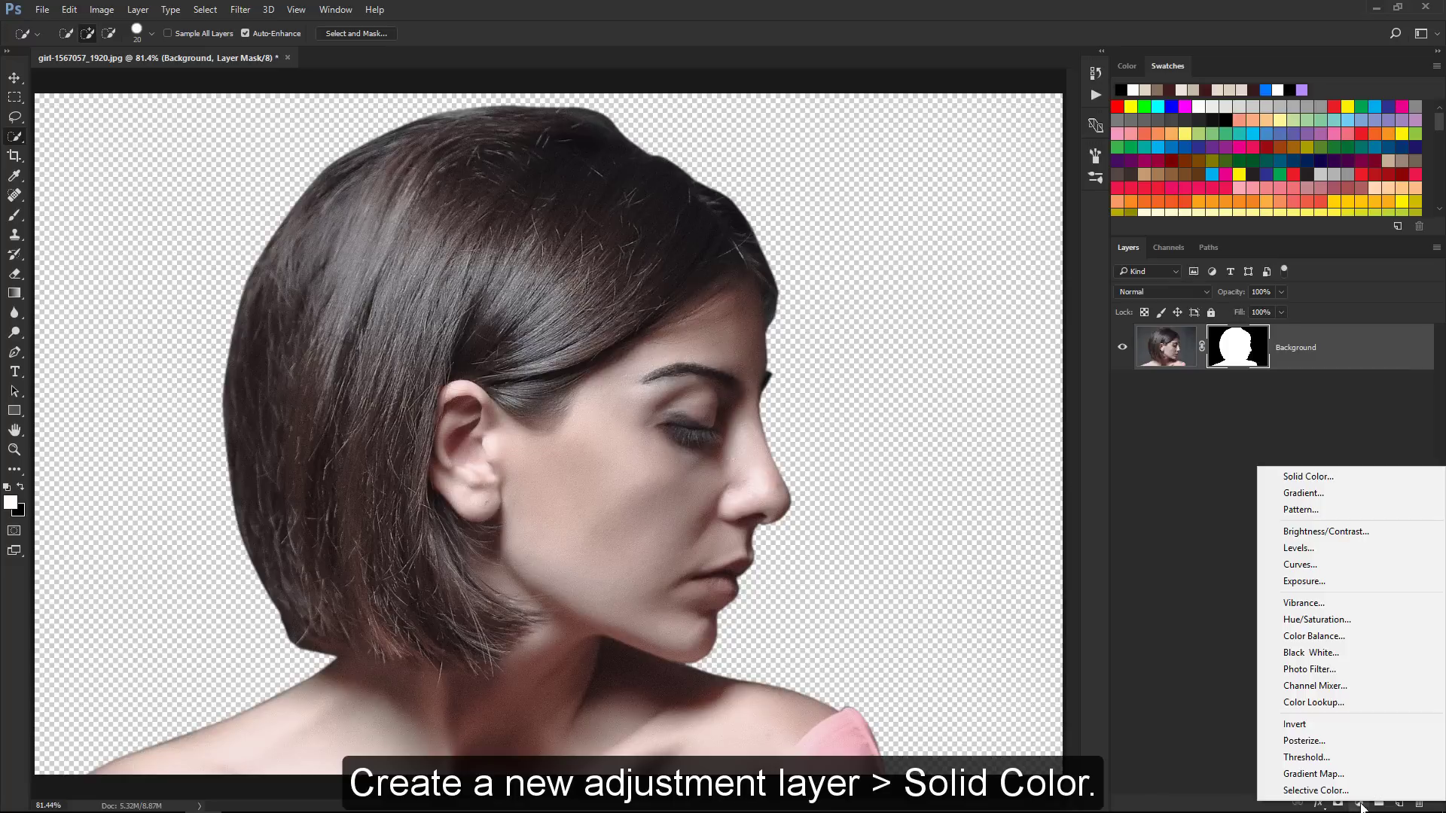
left_click(1338, 479)
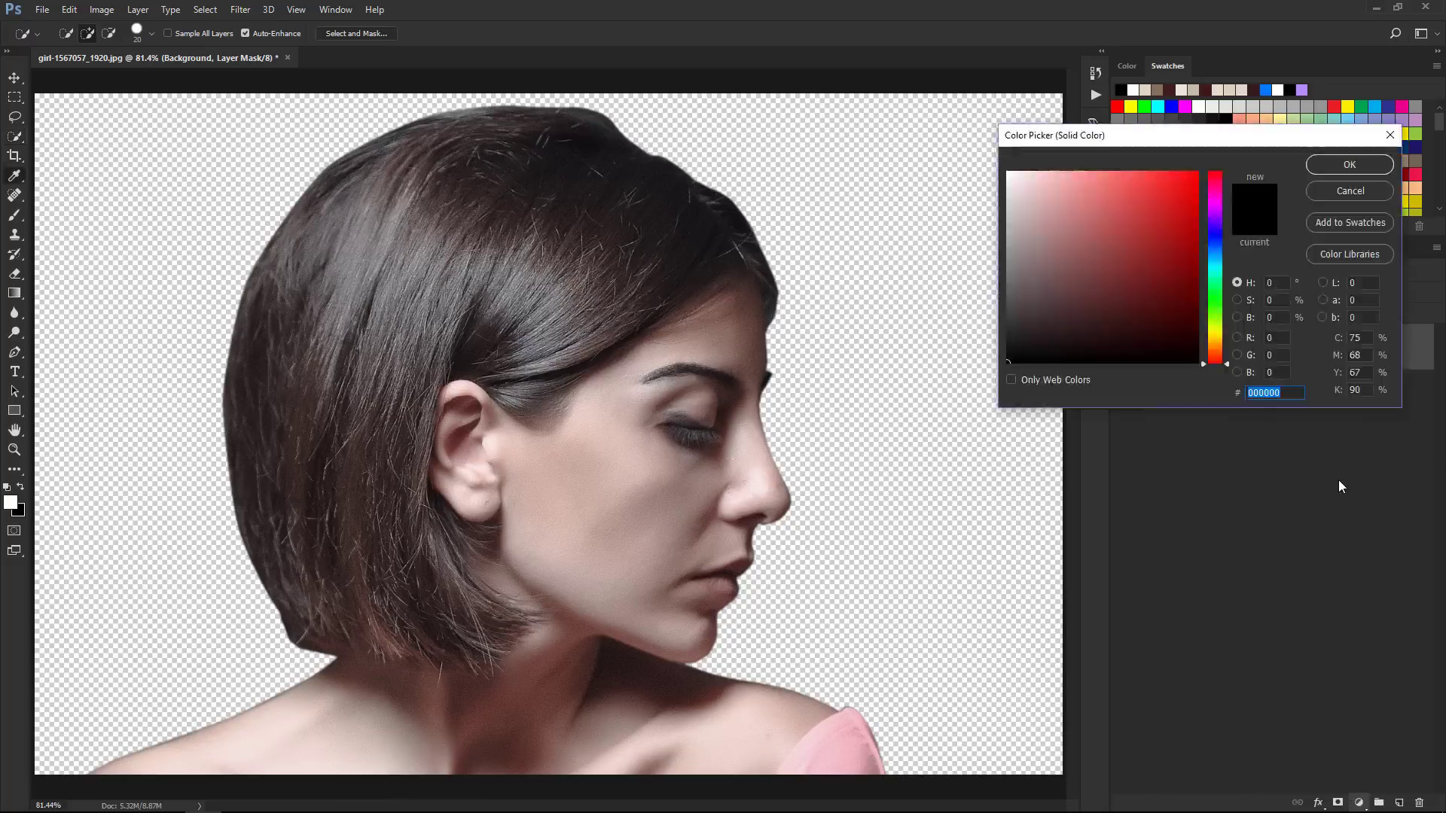
Make the fill pure white and move it below the woman's Background layer
left_click(1094, 239)
left_click_drag(1094, 238, 916, 113)
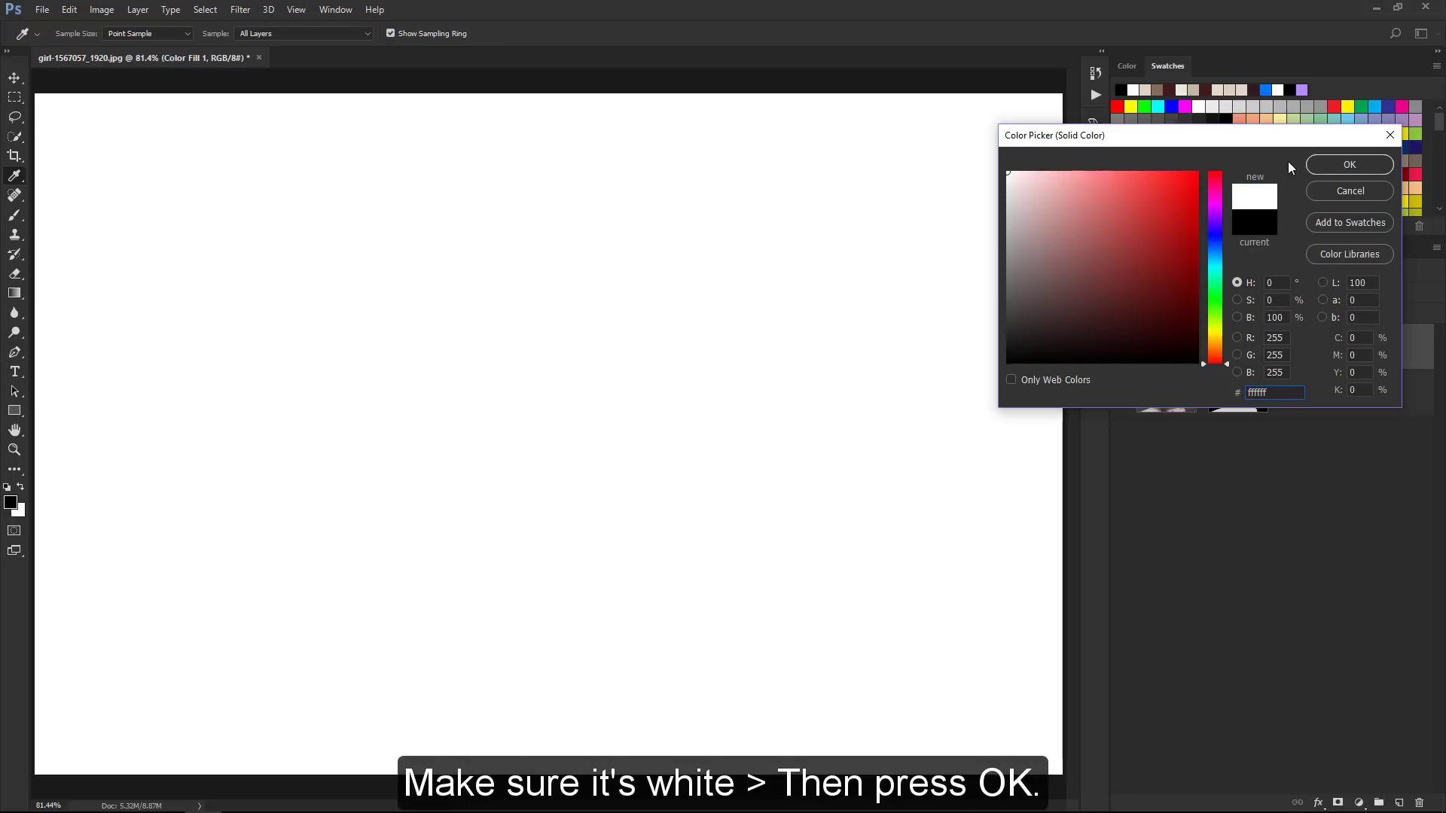
left_click(1325, 163)
left_click_drag(1297, 352, 1296, 438)
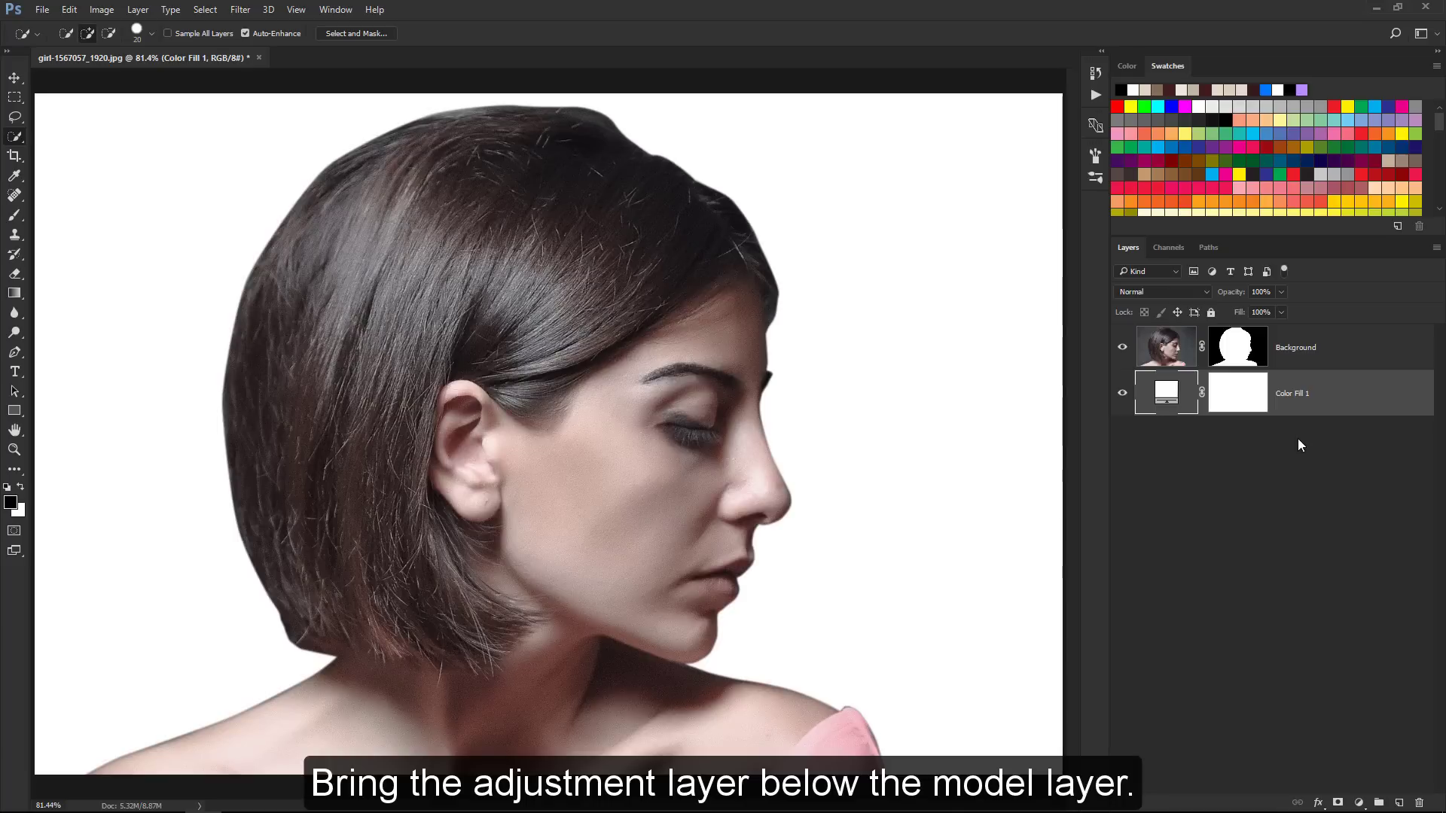
left_click(1314, 355)
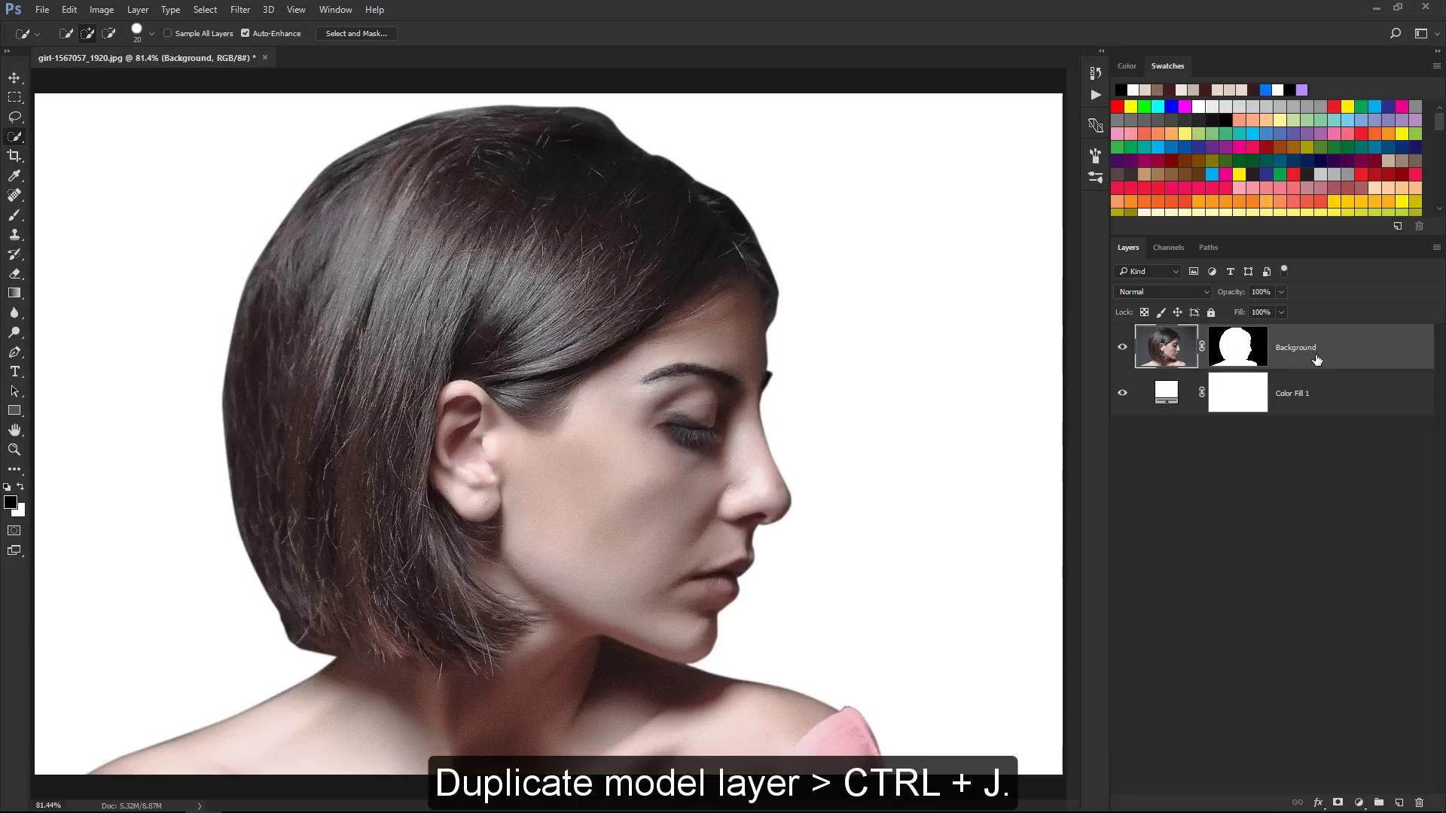
Duplicate the woman's layer, hide the original, and apply the copy's layer mask
key("ctrl+j")
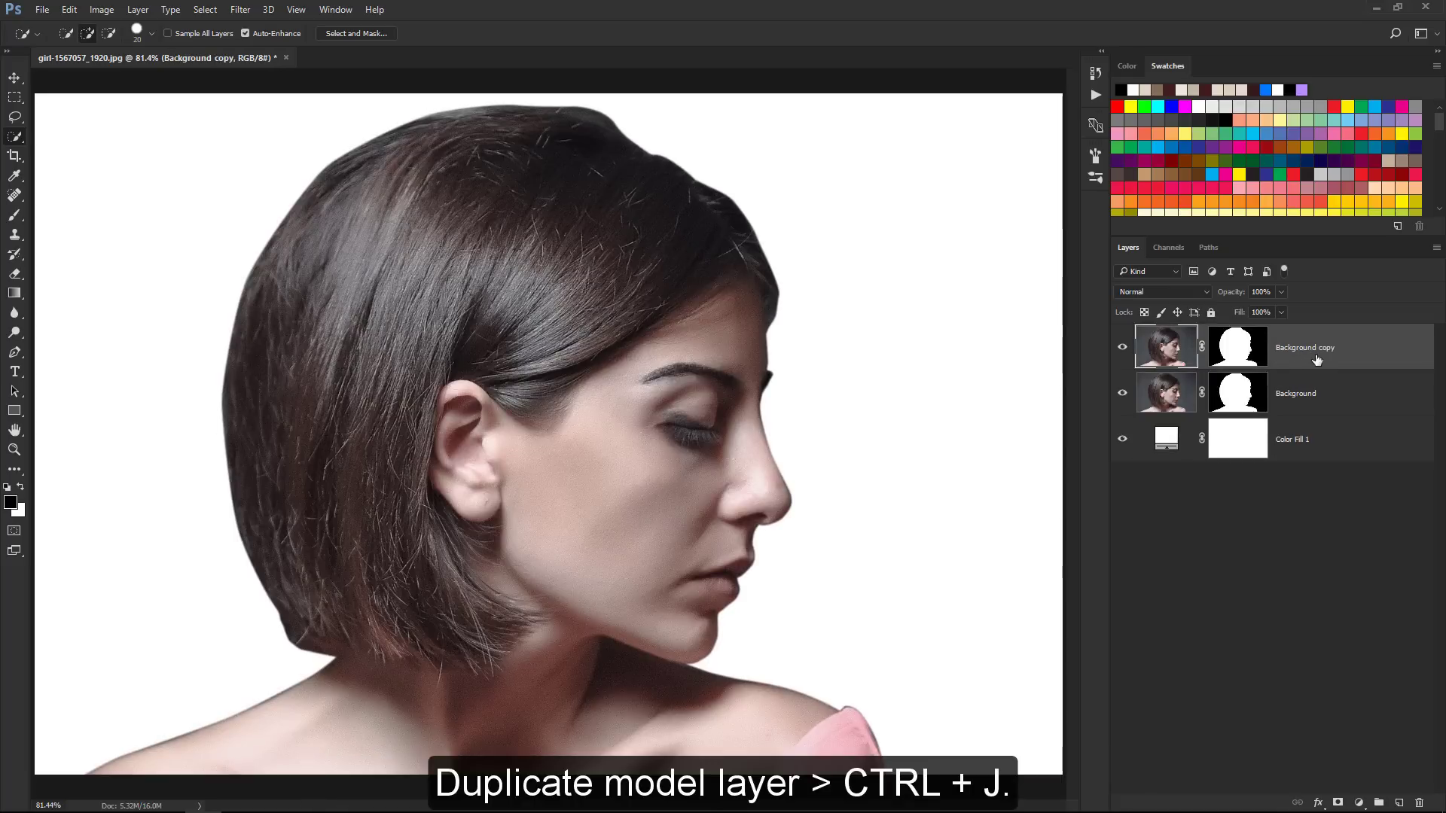
left_click(1122, 394)
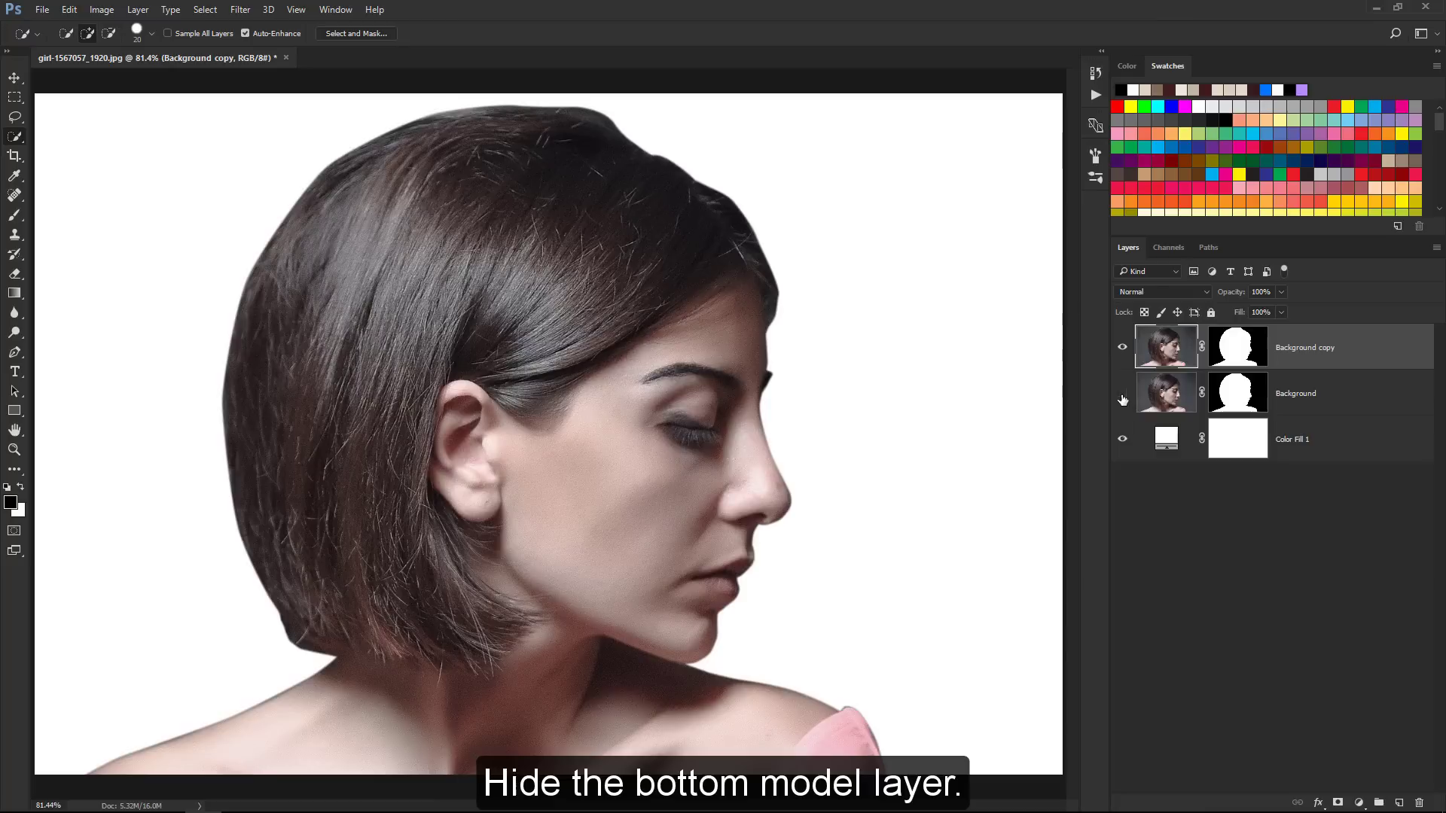
left_click(1234, 347)
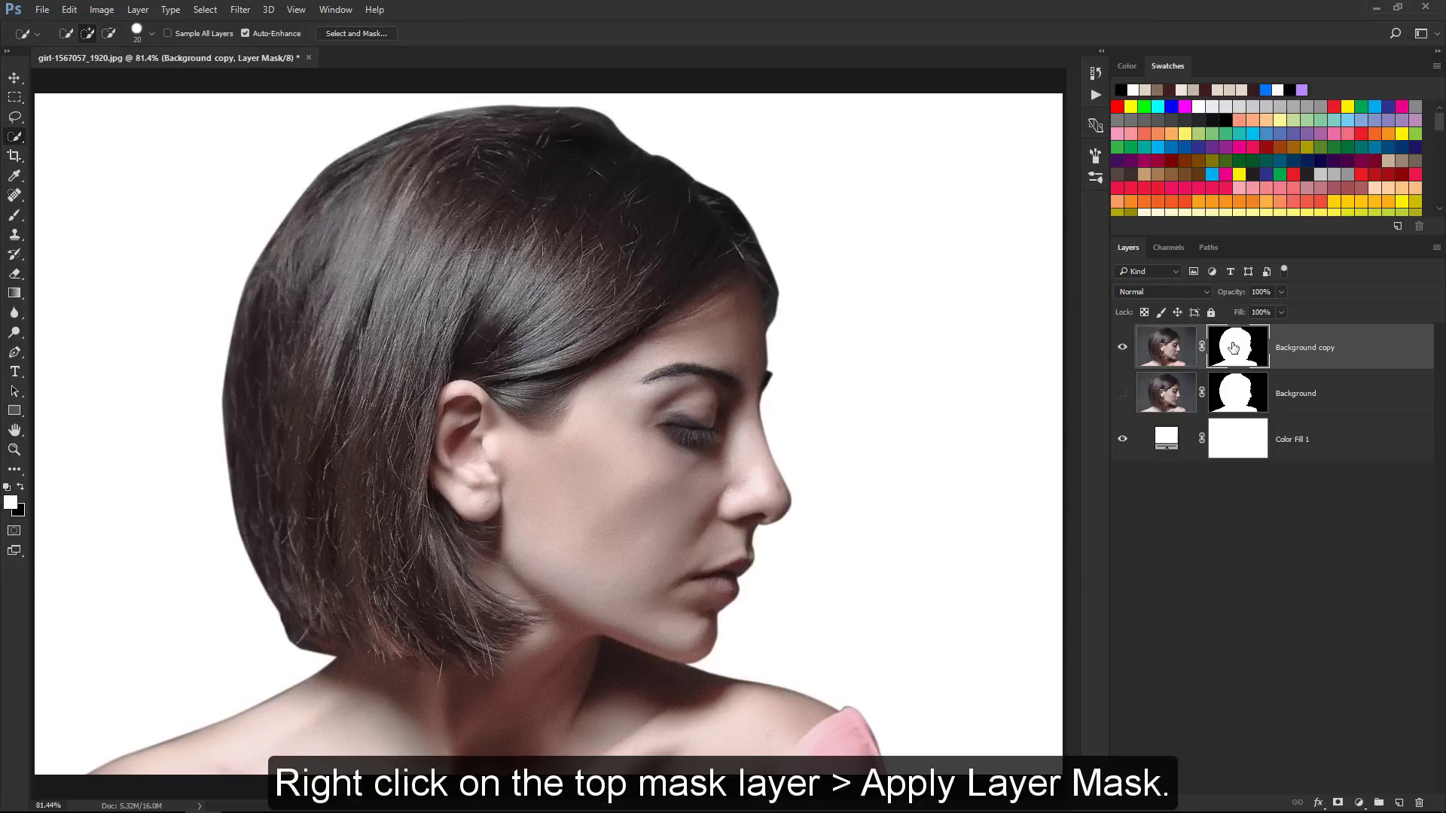
right_click(1233, 347)
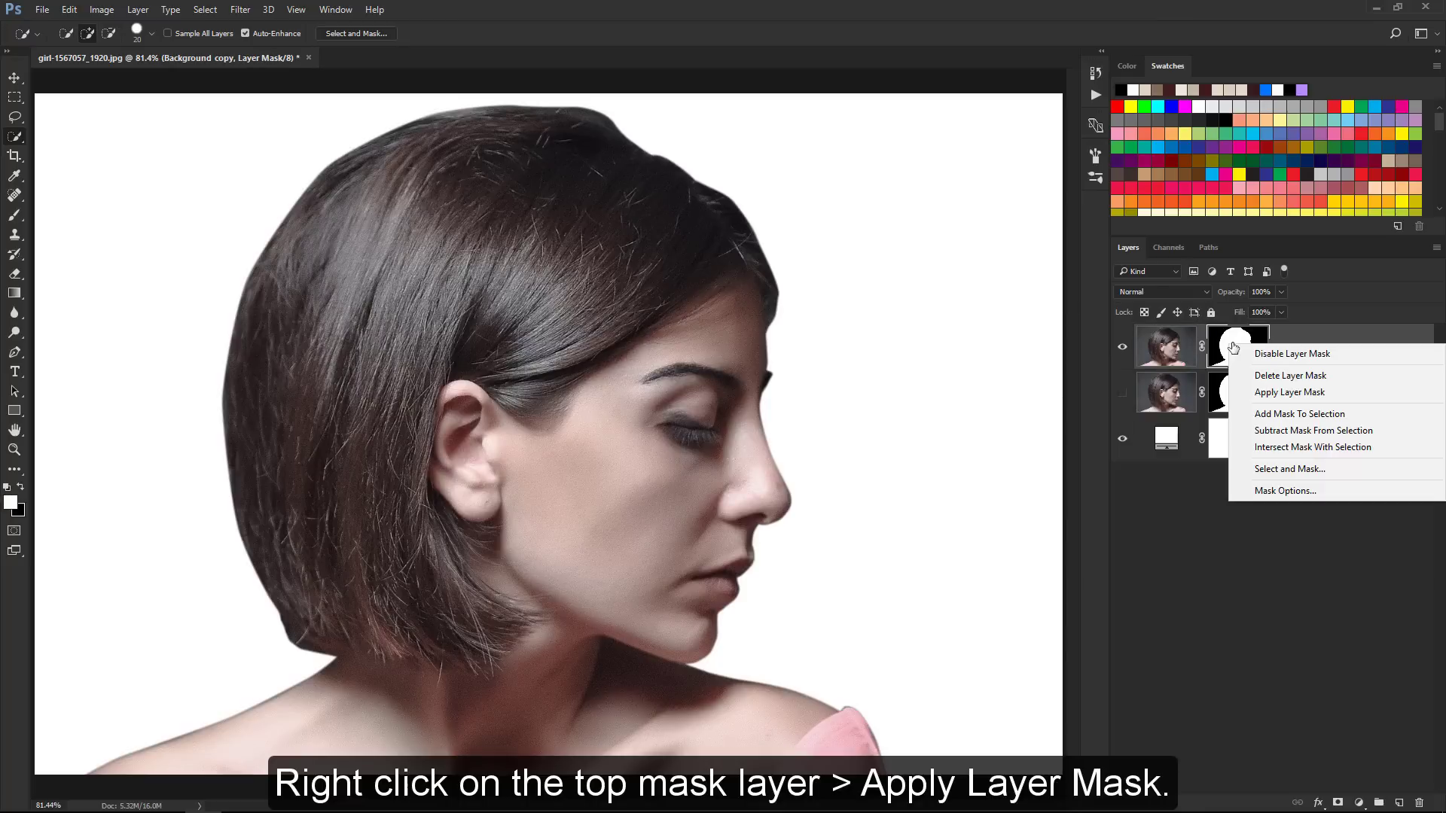
left_click(1238, 393)
Rename the copy MODEL and convert it to a Smart Object
double_click(1226, 348)
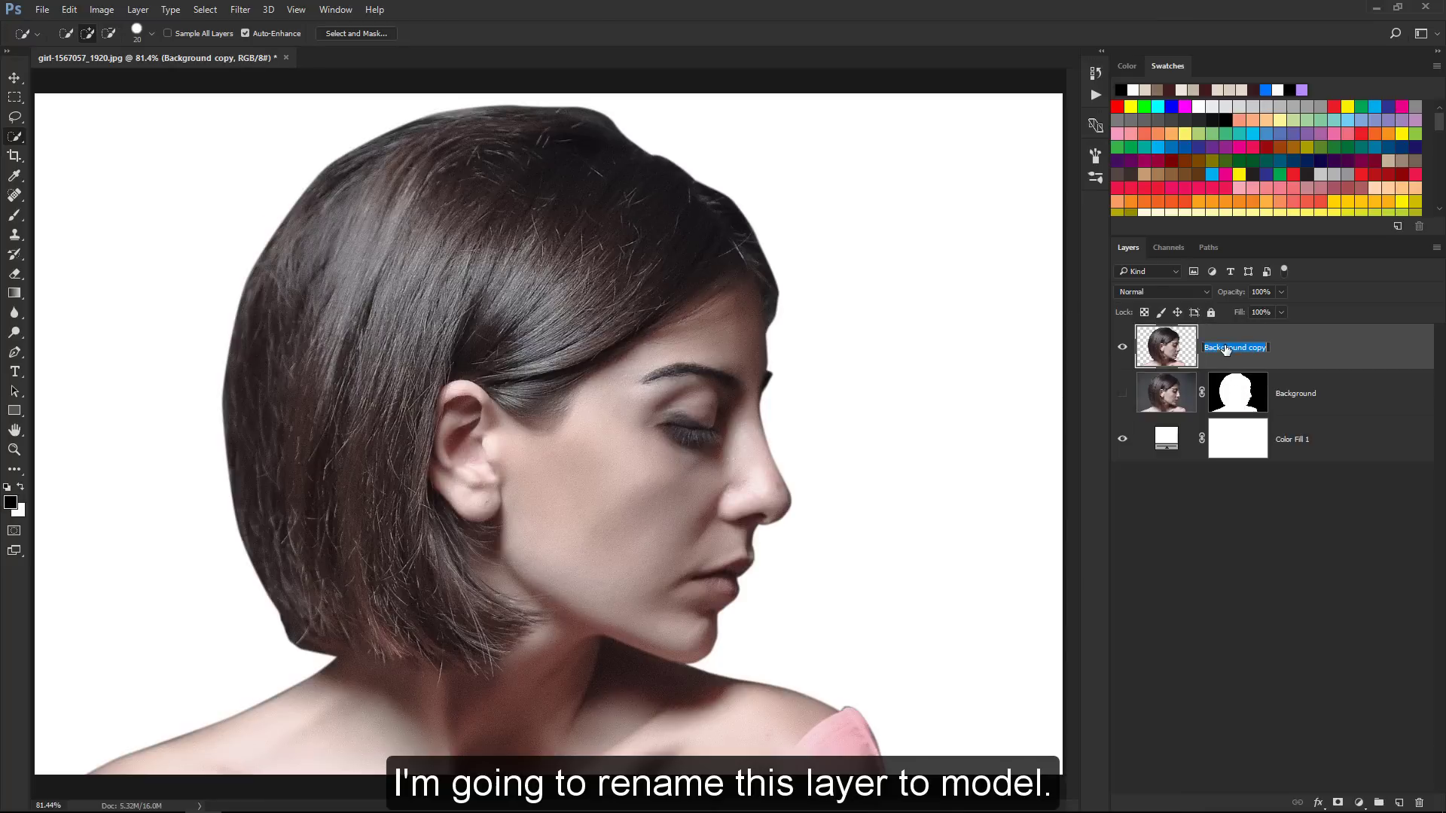
type("MODE")
type("L")
key("Return")
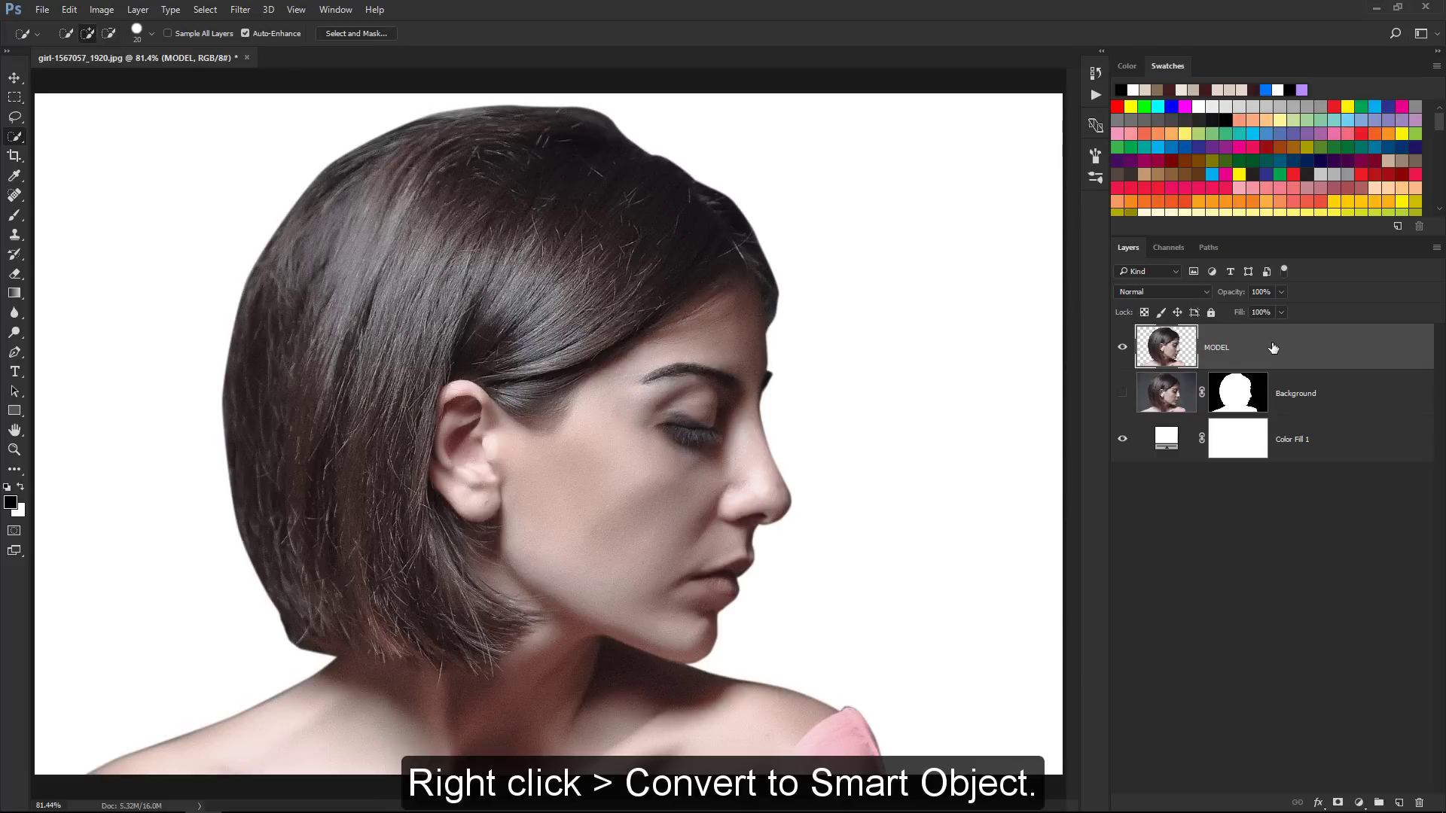
right_click(1272, 347)
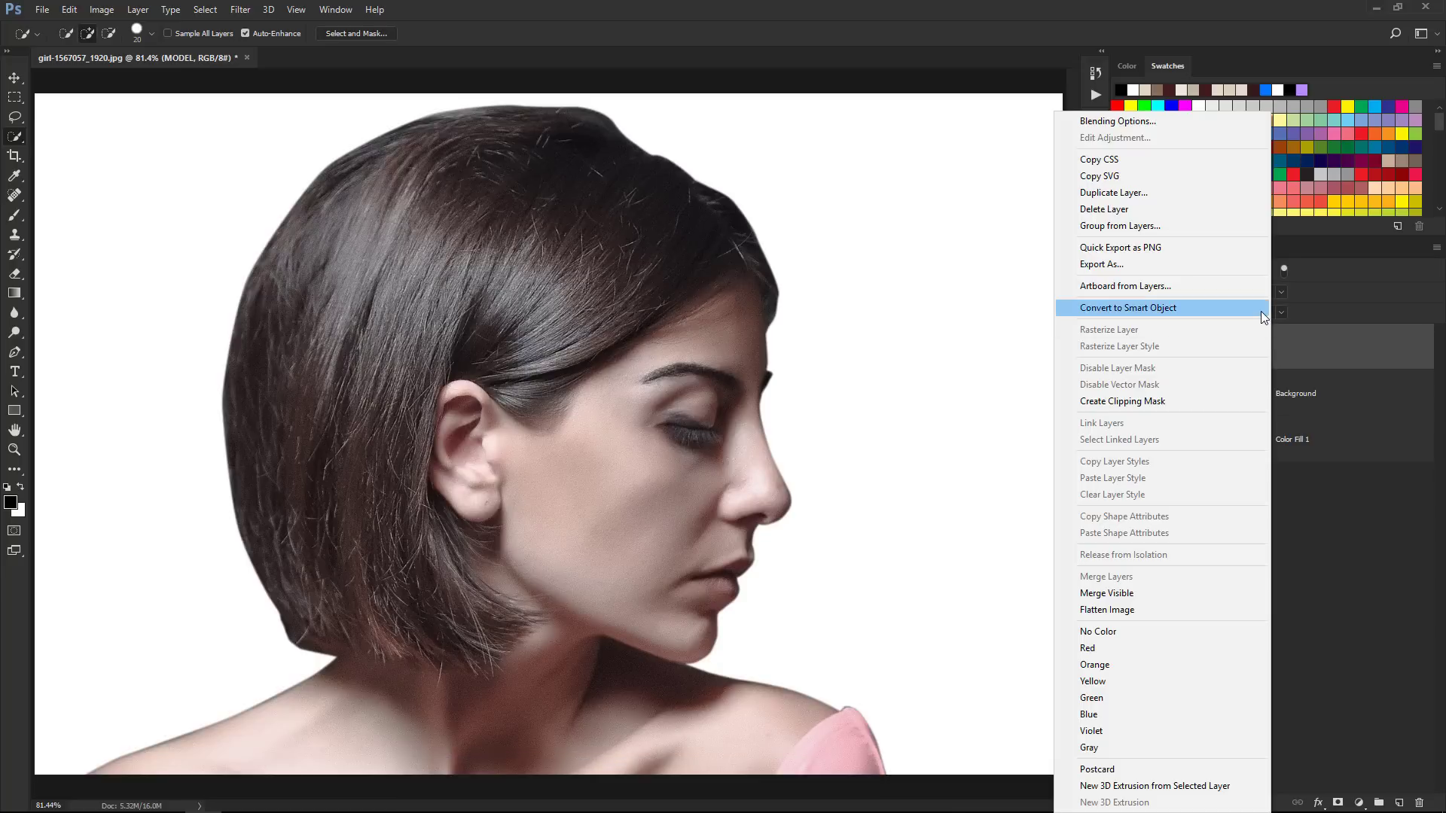
left_click(1260, 308)
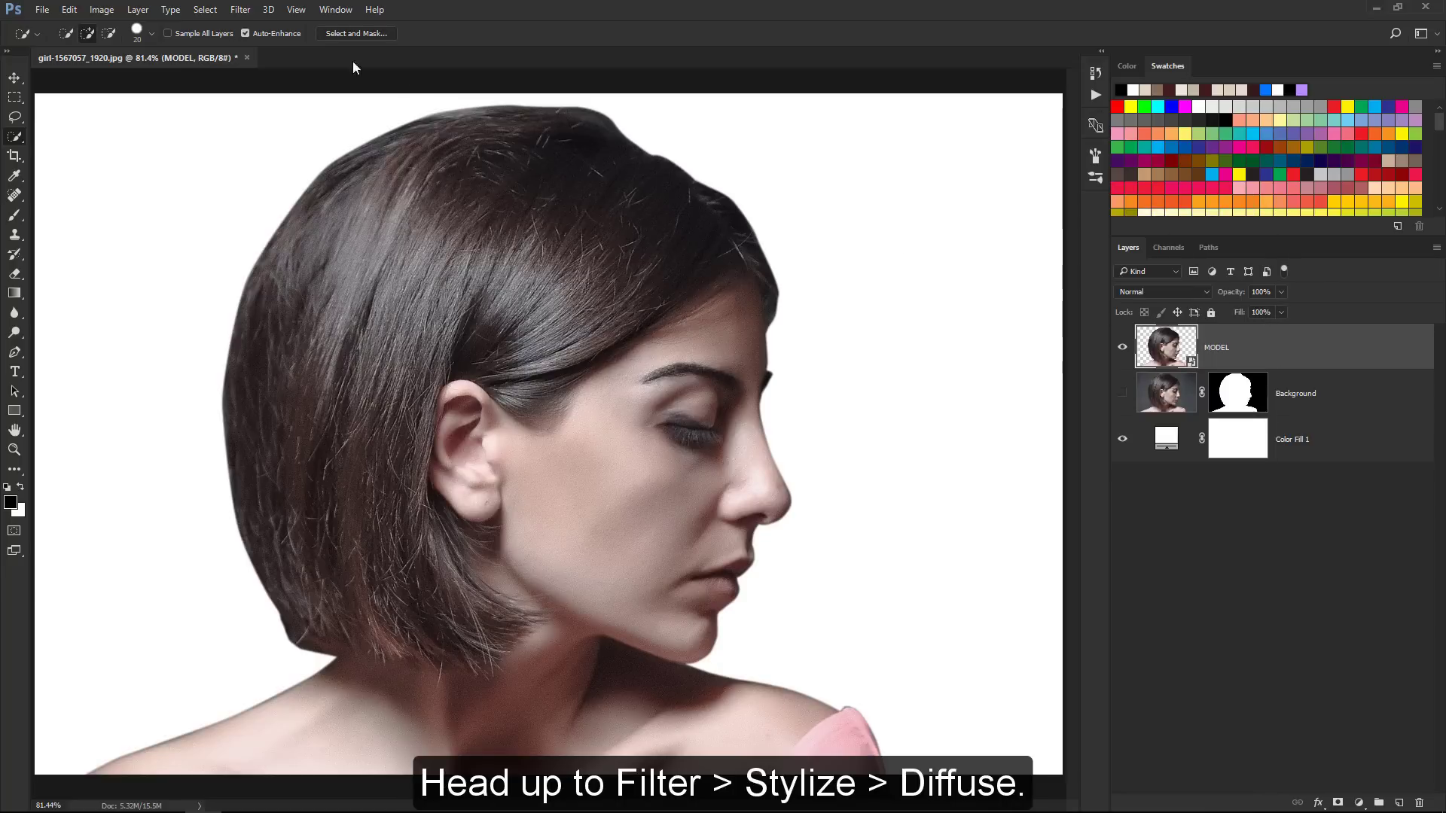
Run Stylize > Diffuse in Anisotropic mode on MODEL, then repeat it for a second pass
left_click(241, 10)
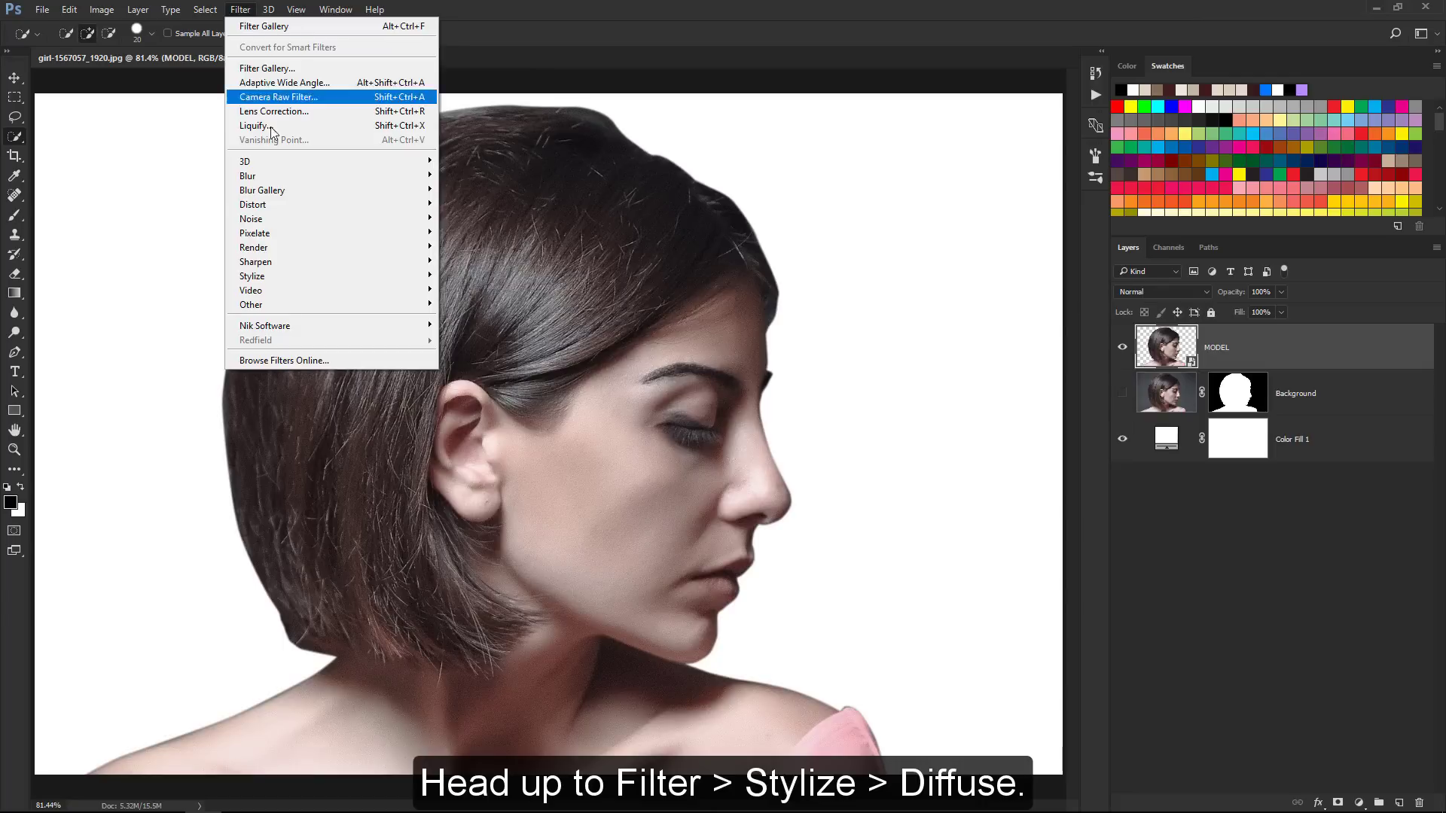
mouse_move(253, 276)
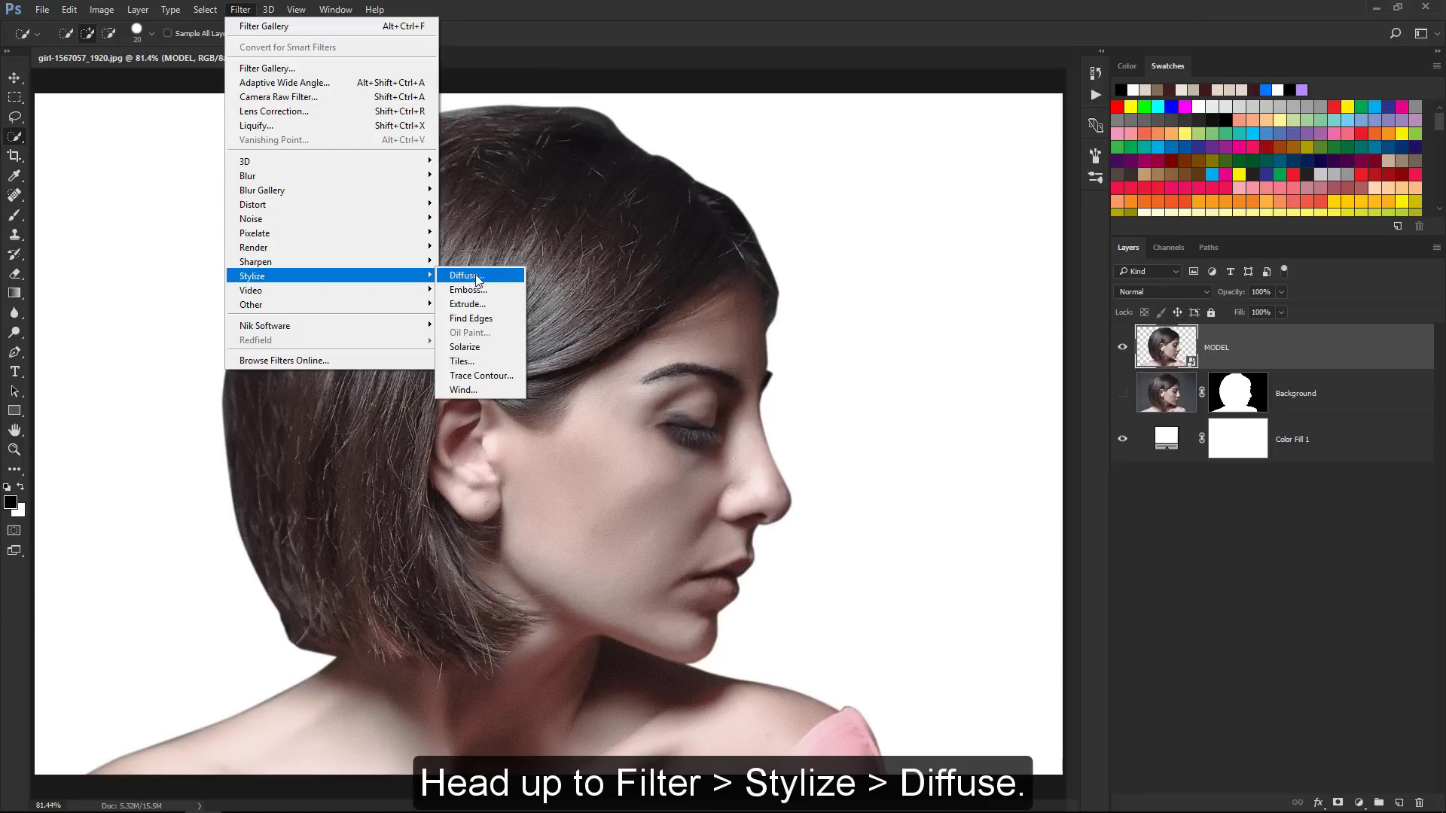
left_click(496, 281)
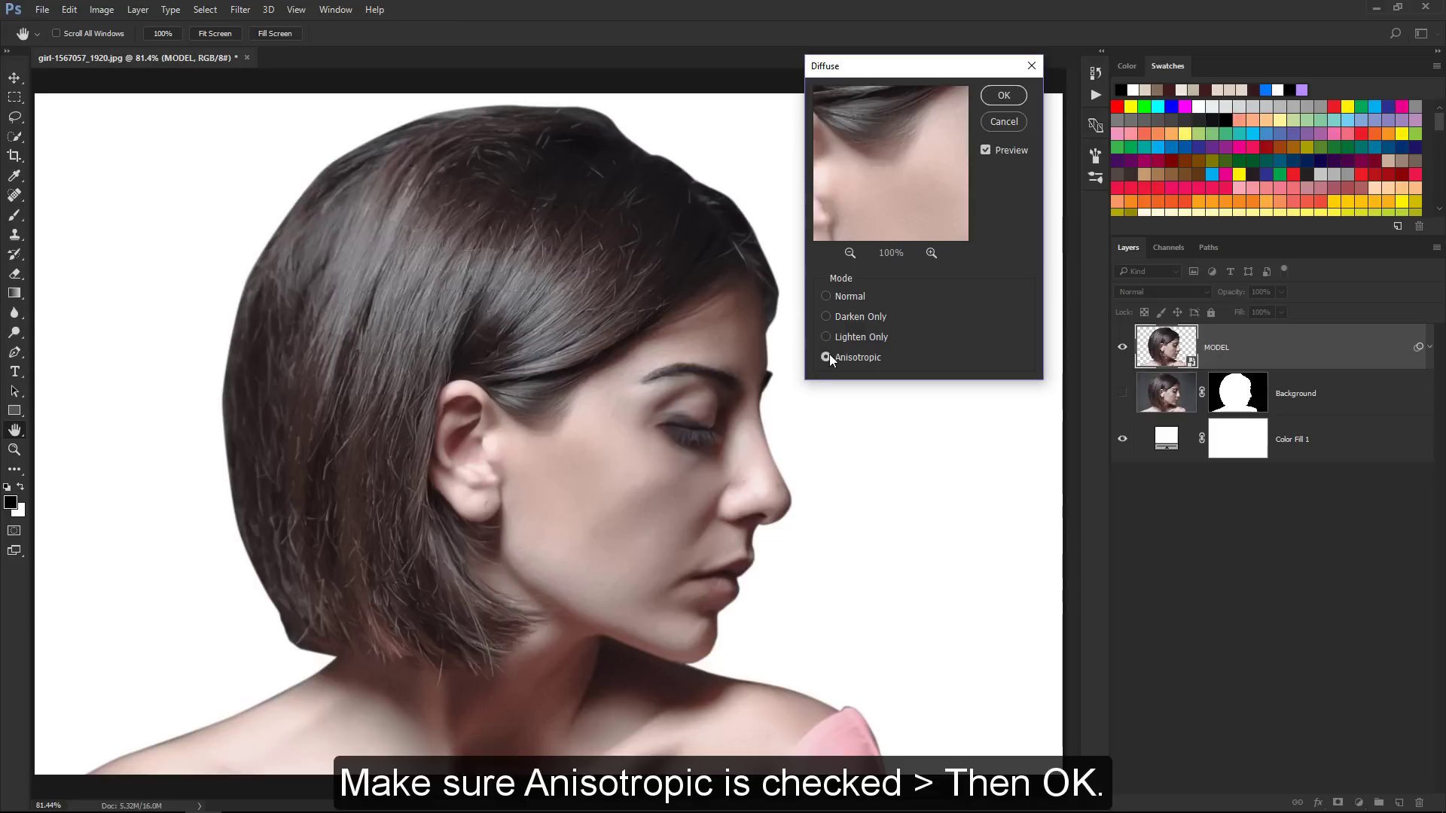
left_click(1015, 100)
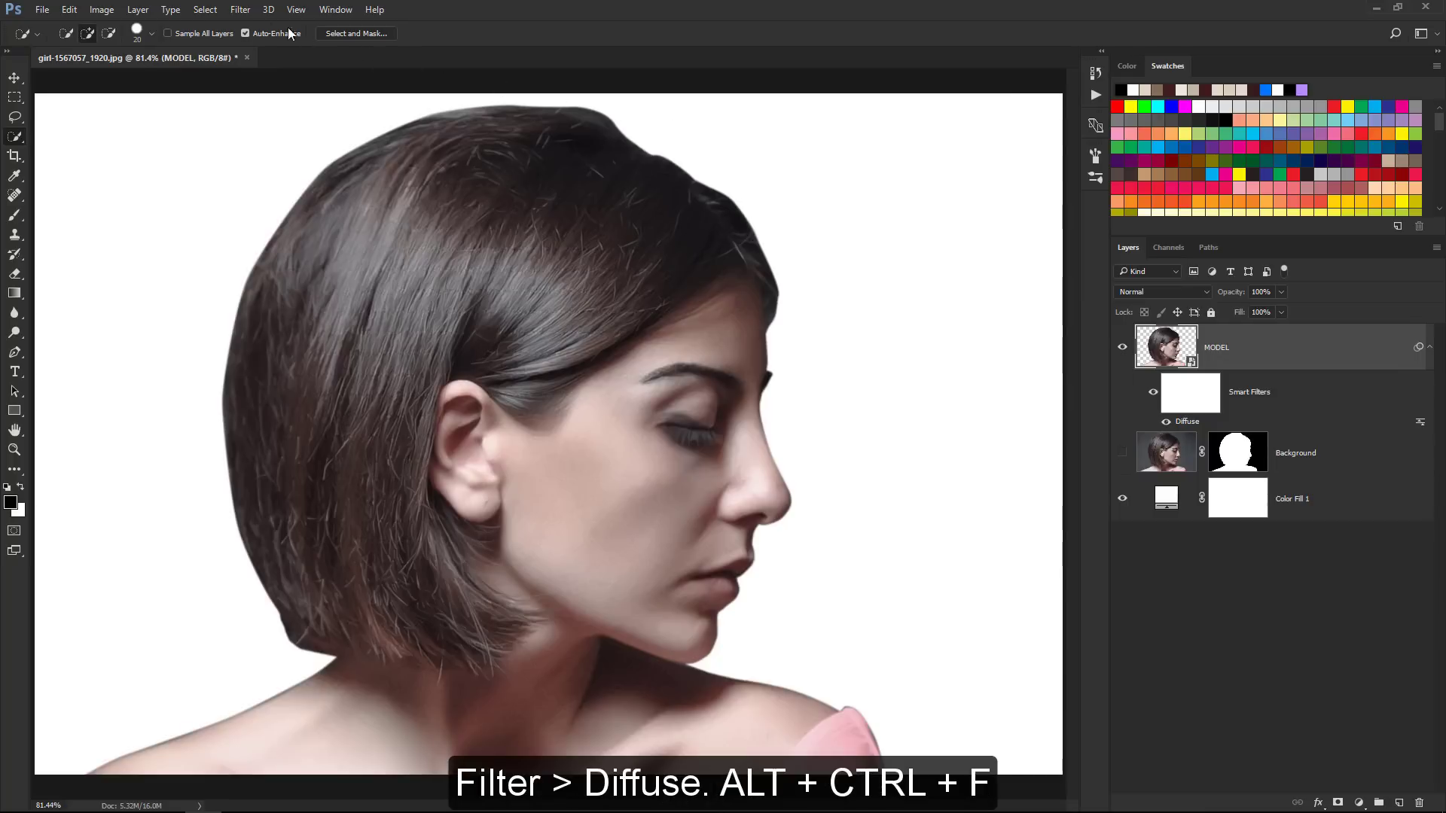
left_click(248, 10)
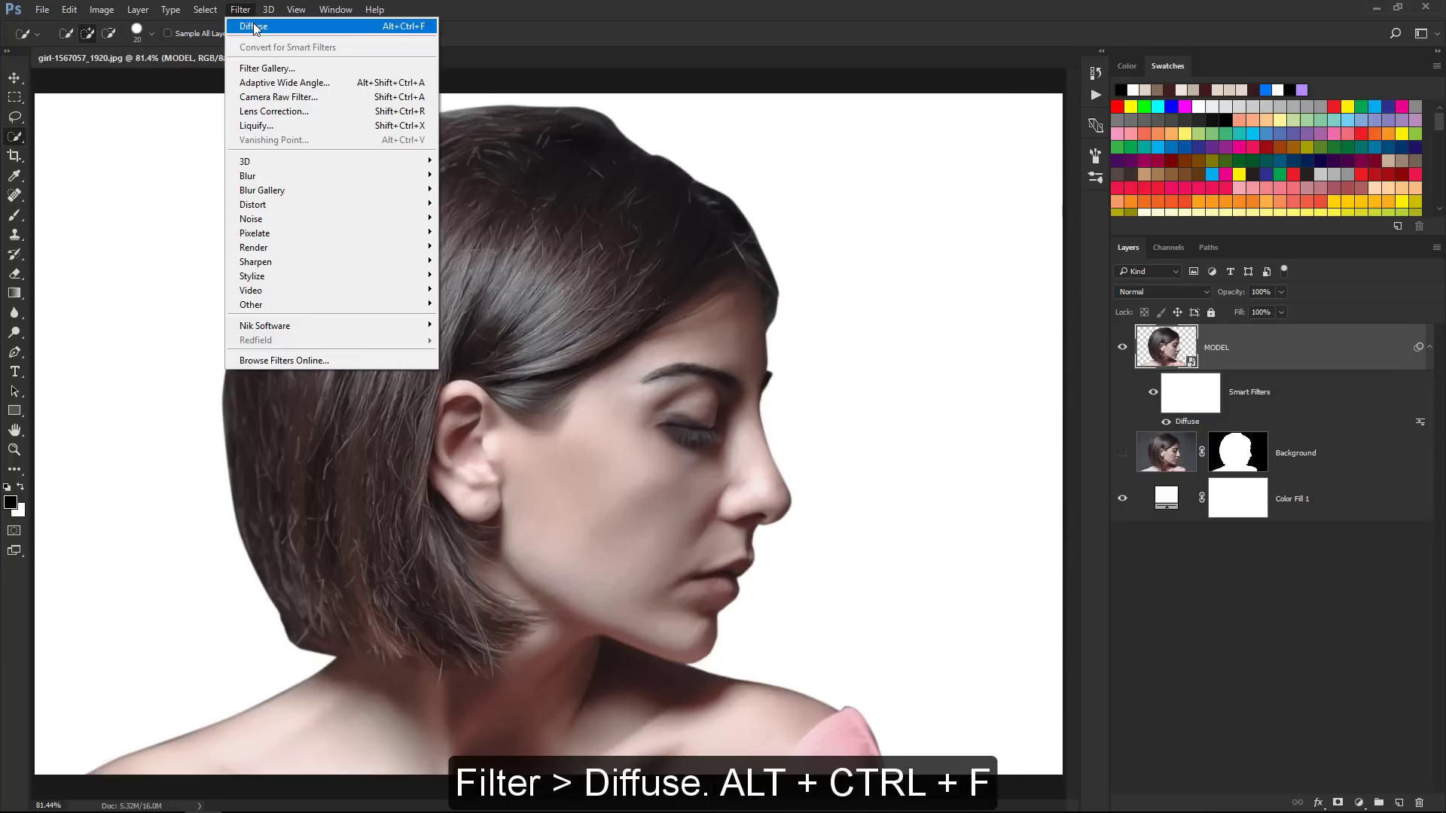
left_click(253, 27)
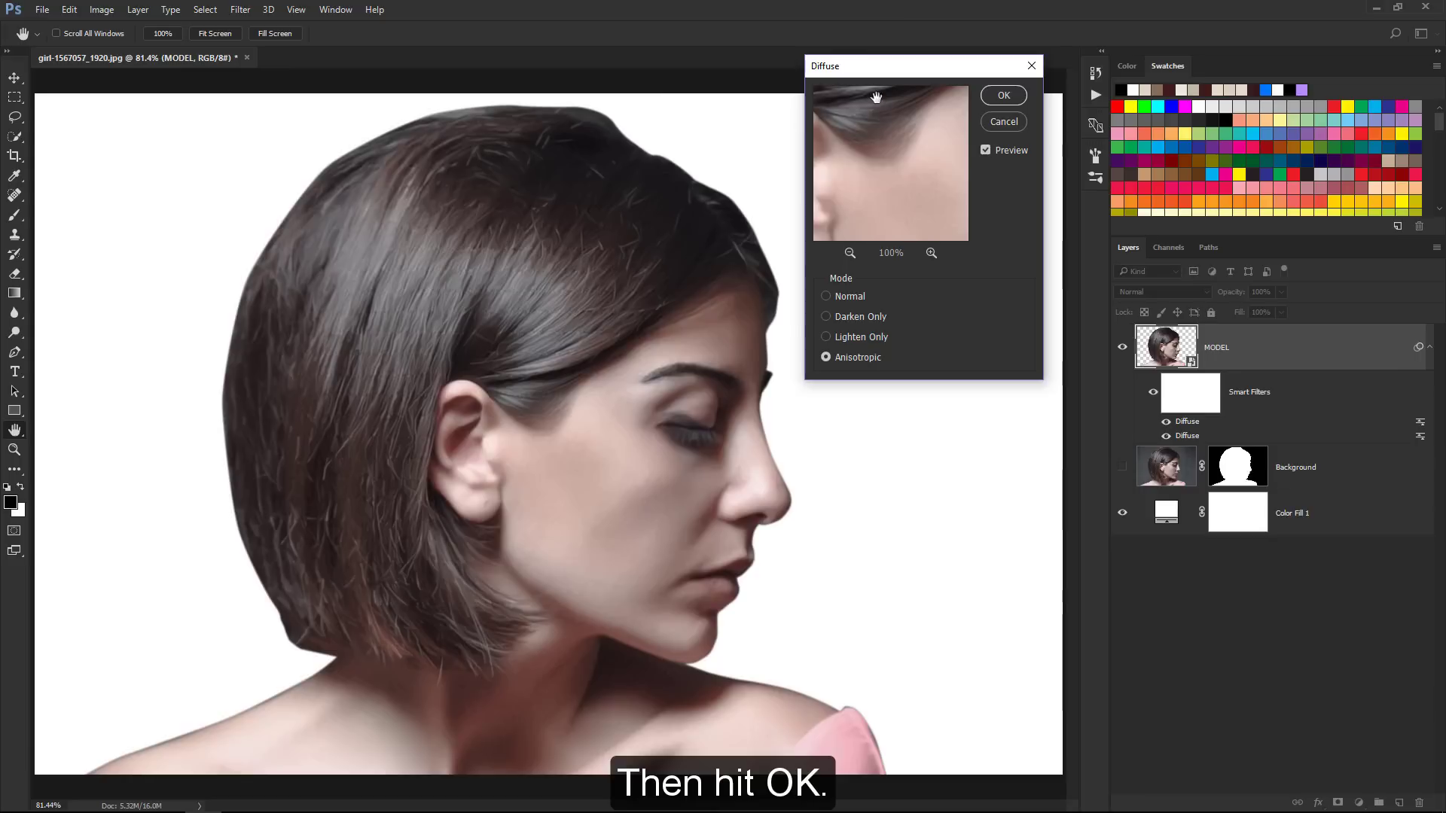
left_click(1000, 101)
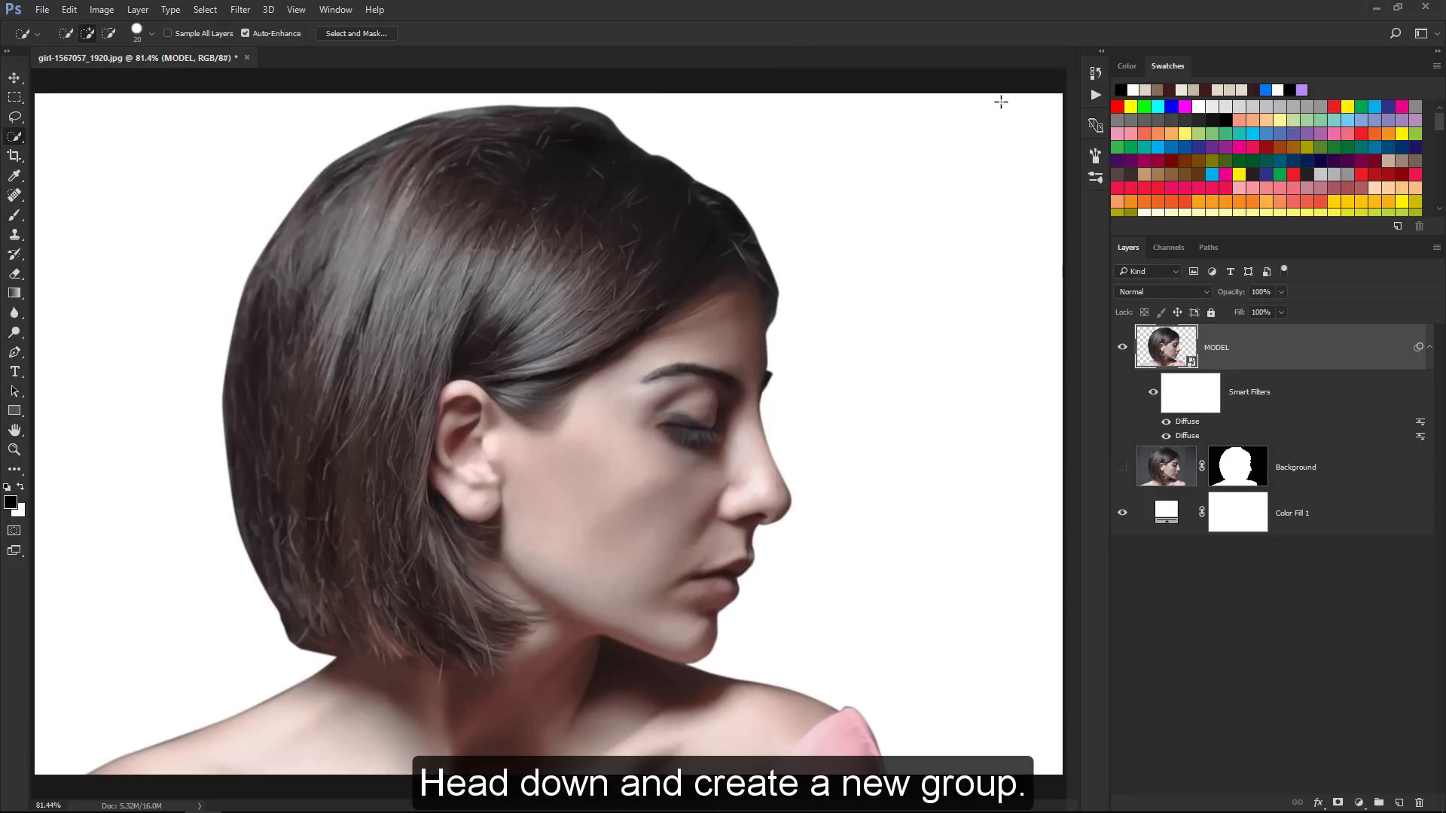
Create a new layer group named PAINT SPLATTER beneath MODEL
left_click(1377, 803)
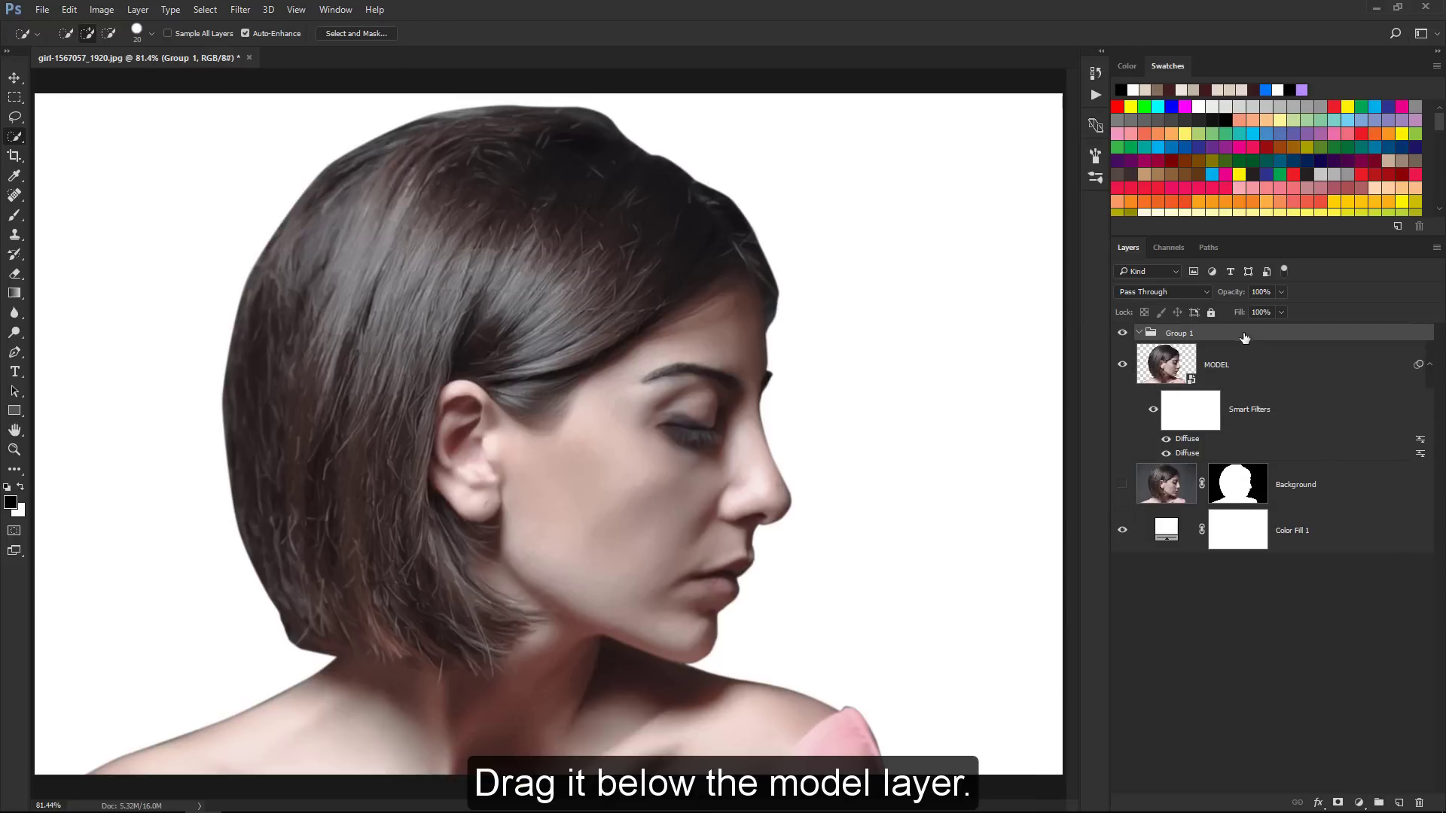
left_click_drag(1244, 337, 1179, 457)
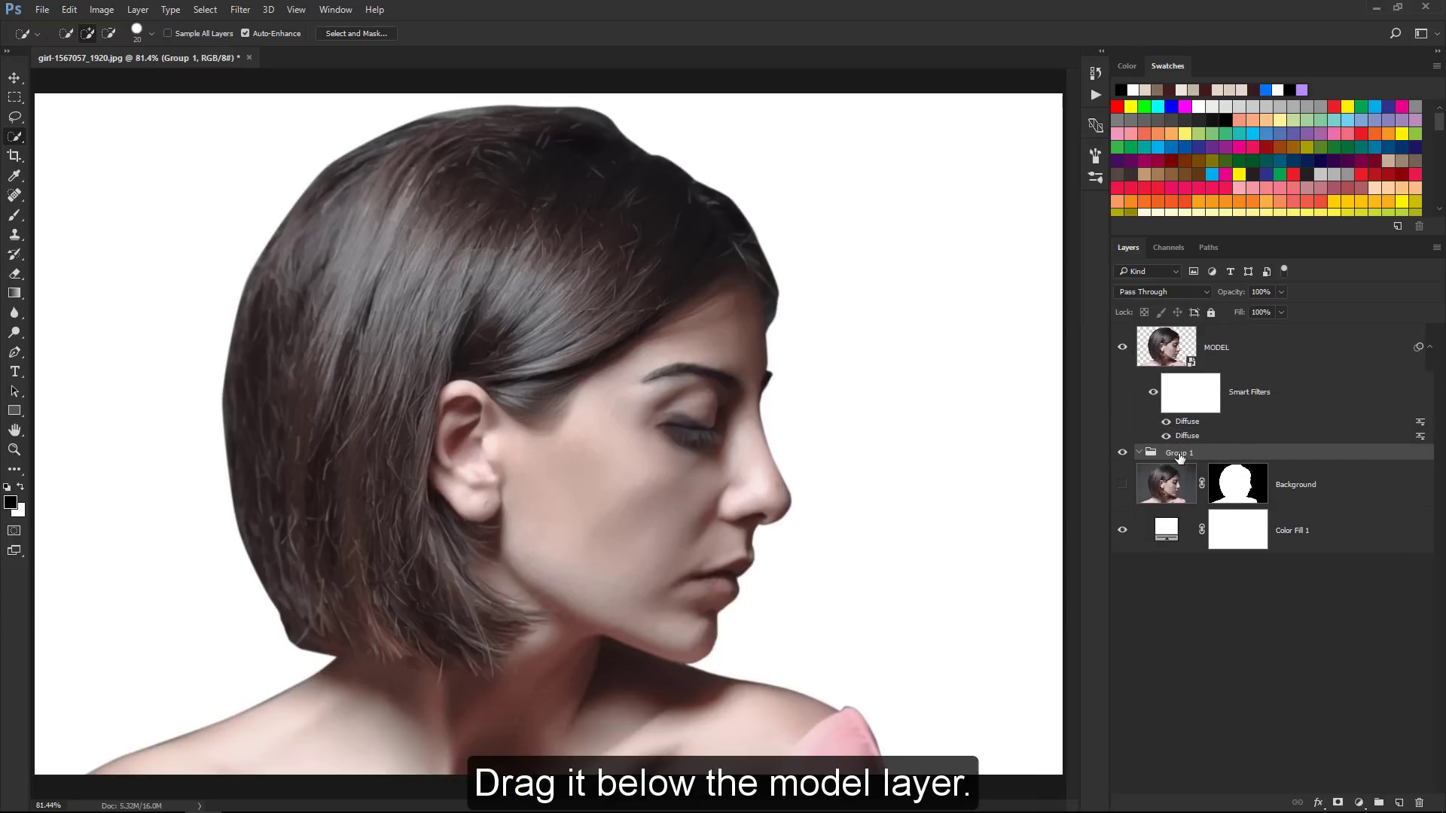
double_click(1178, 454)
type("PAINT SPLATTER")
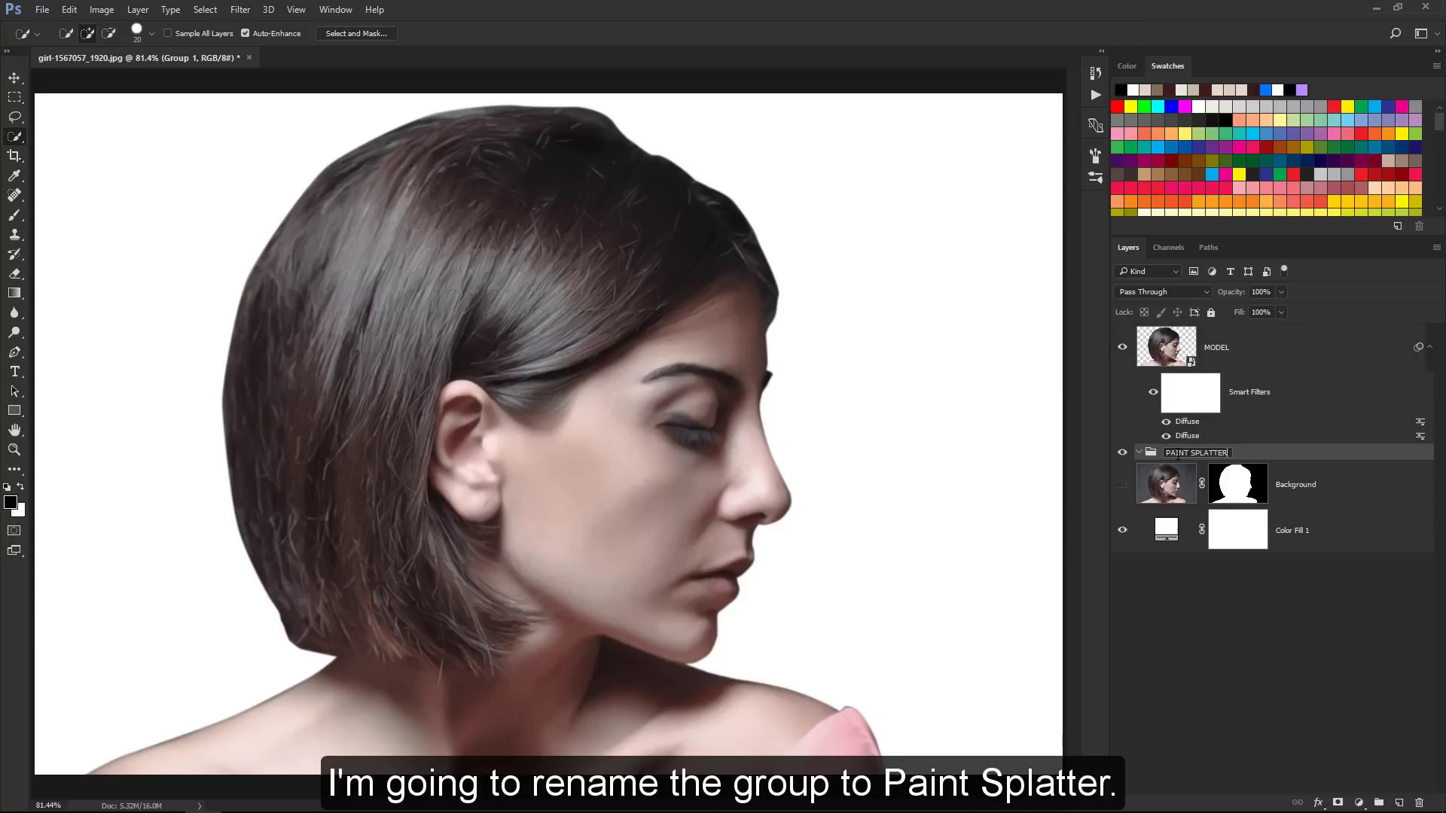
key("Return")
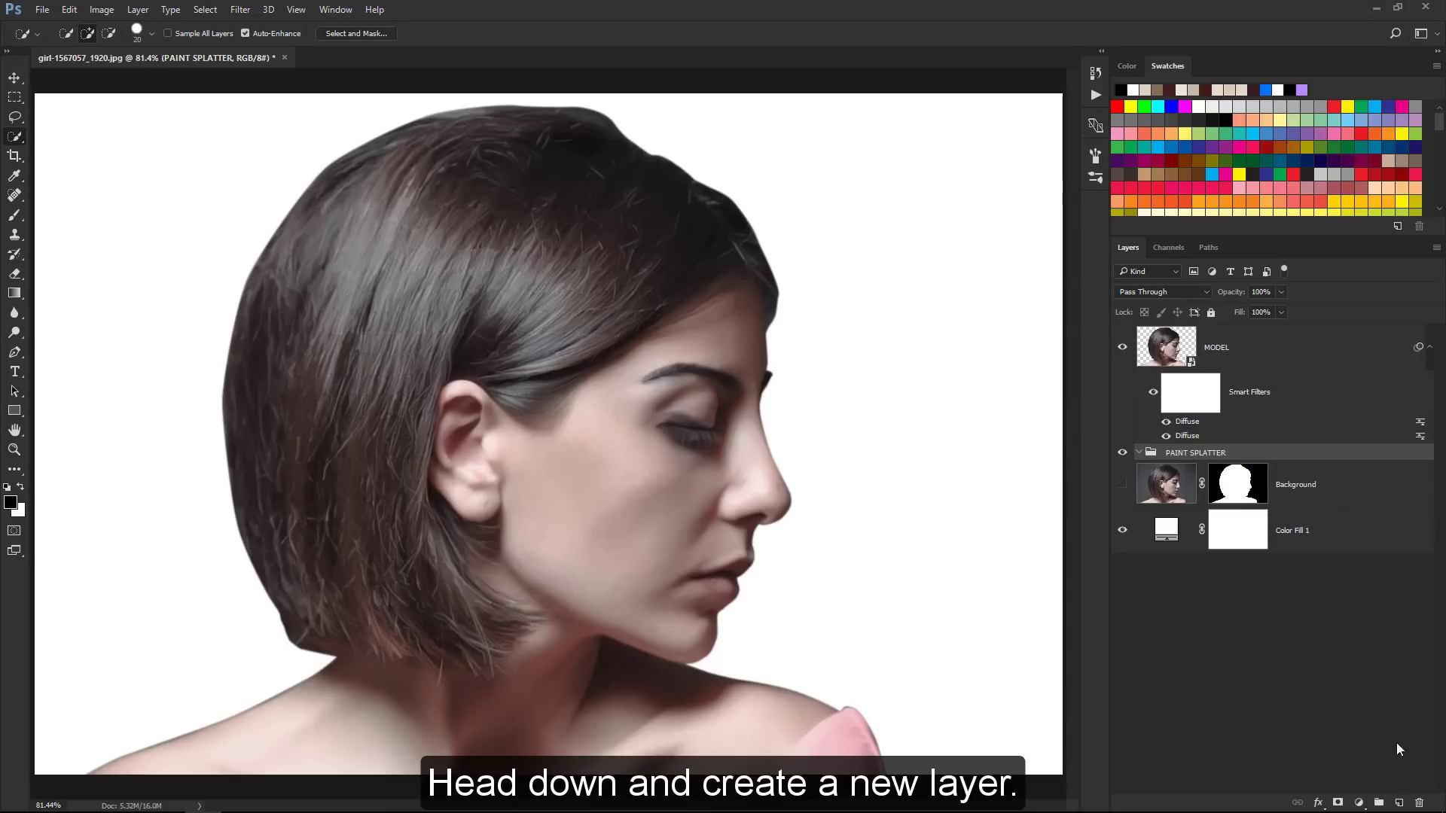
Add an empty Layer 1 inside PAINT SPLATTER and clip MODEL to it
left_click(1398, 802)
left_click_drag(1257, 505, 1228, 454)
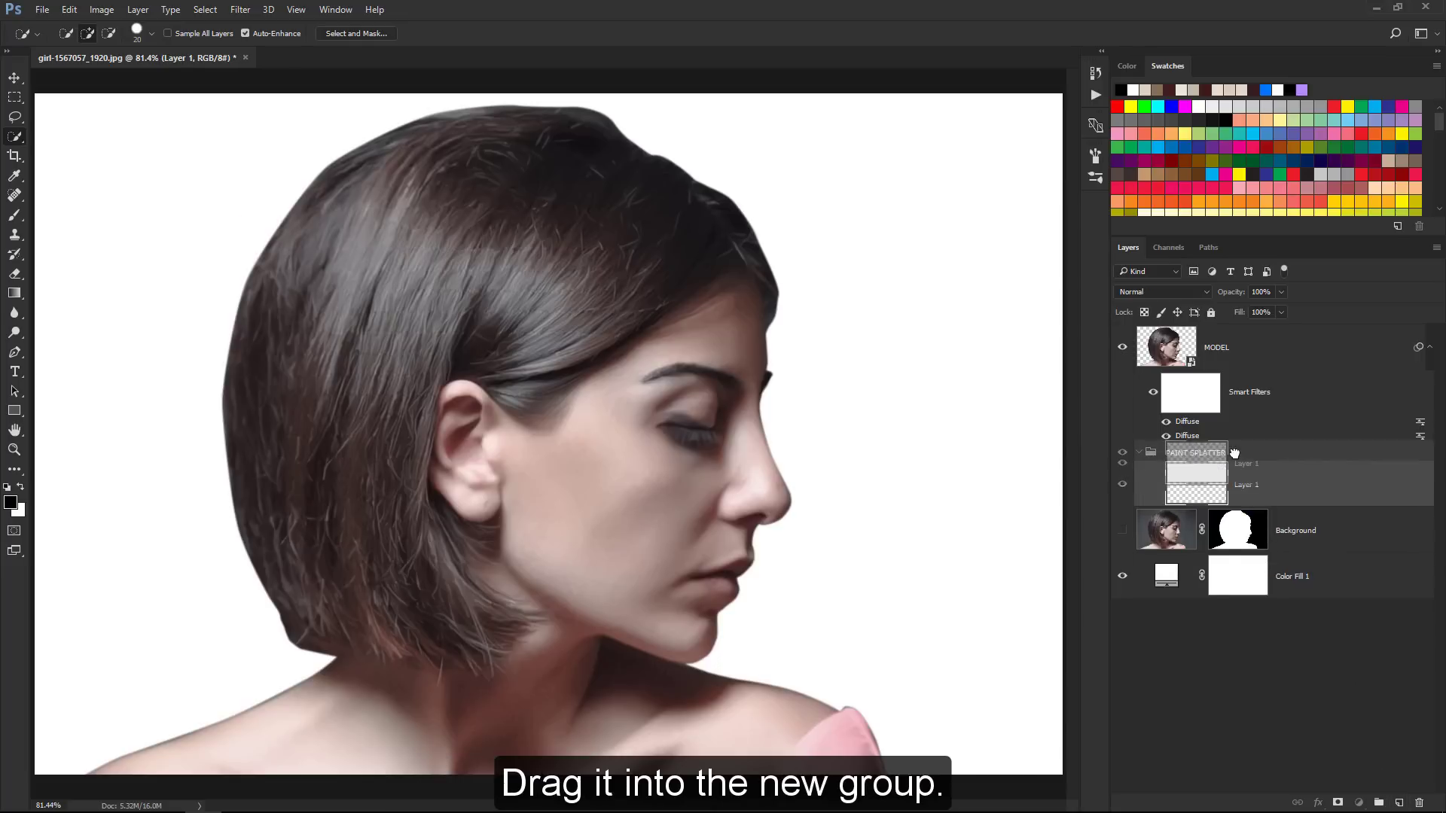
left_click(1142, 454)
left_click(1138, 452)
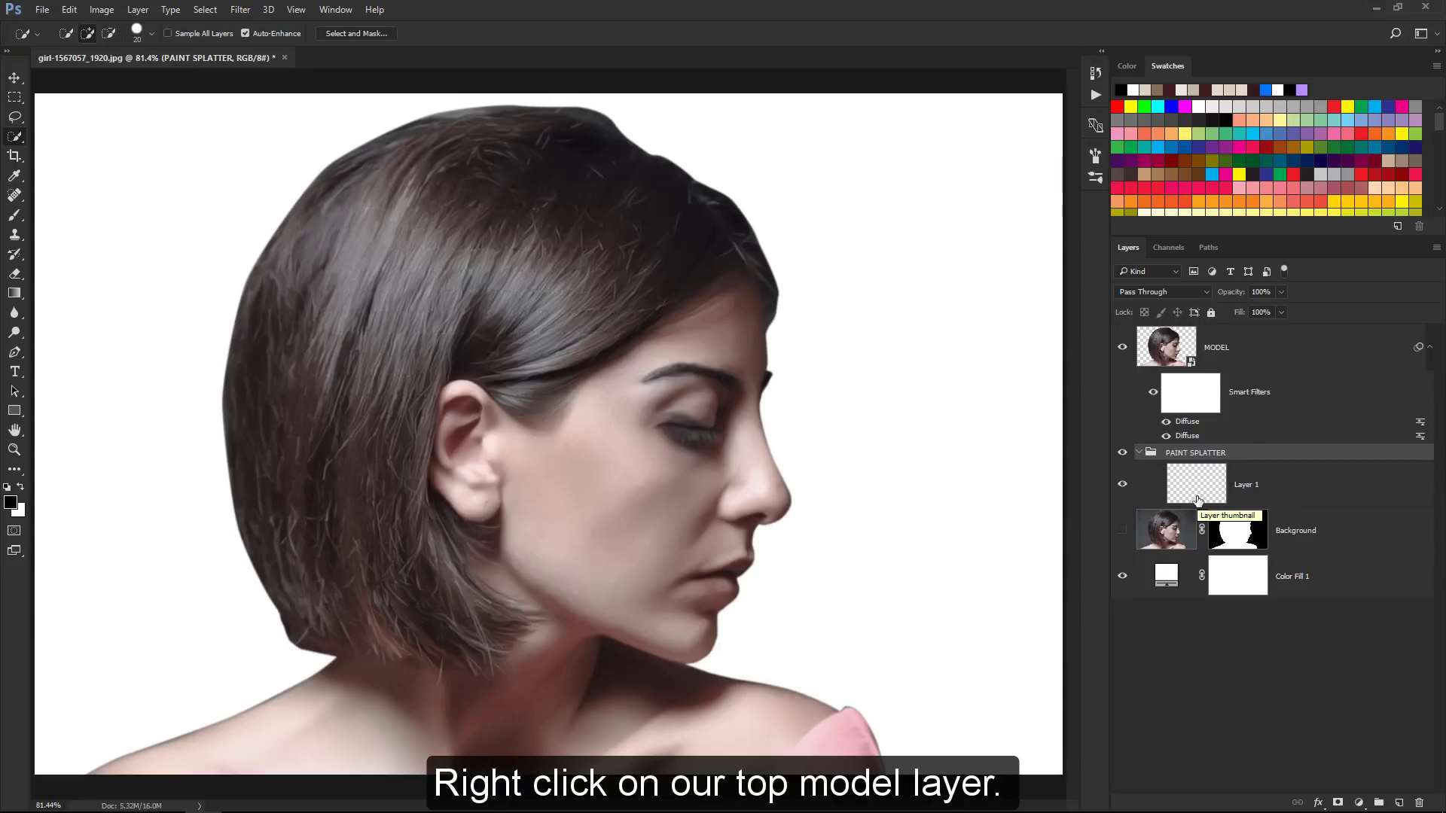
right_click(1282, 351)
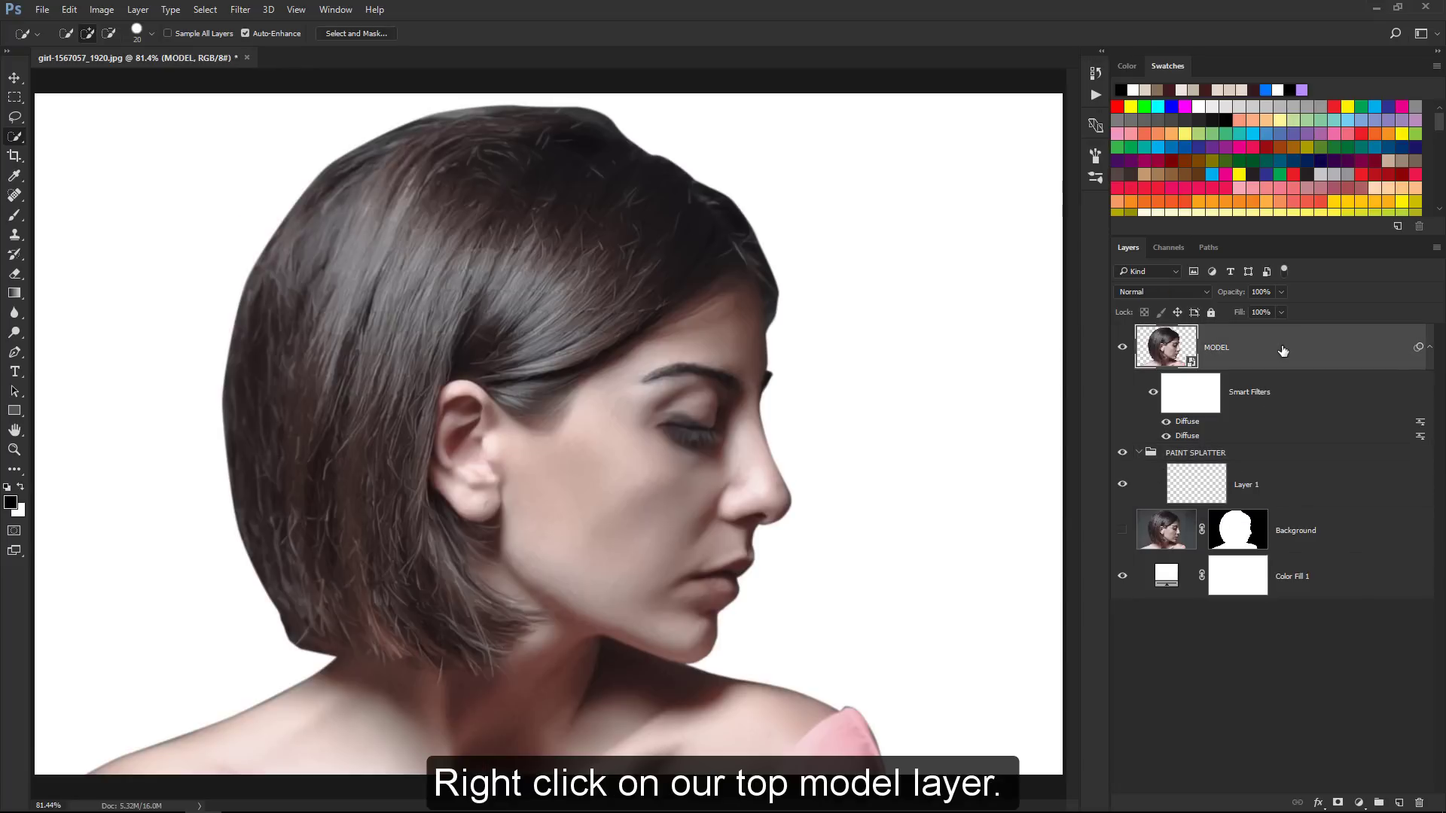
right_click(1282, 350)
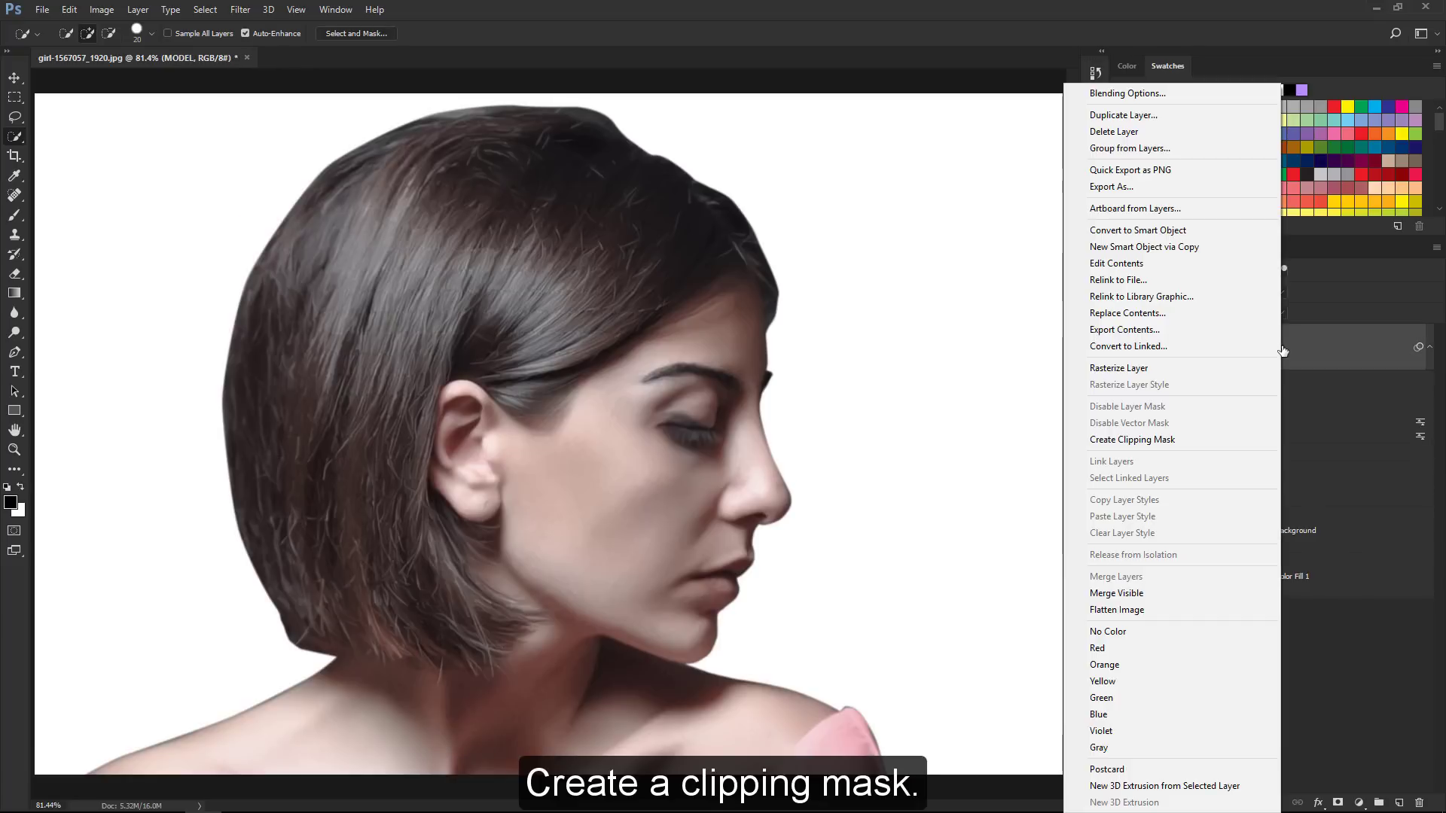
left_click(1260, 440)
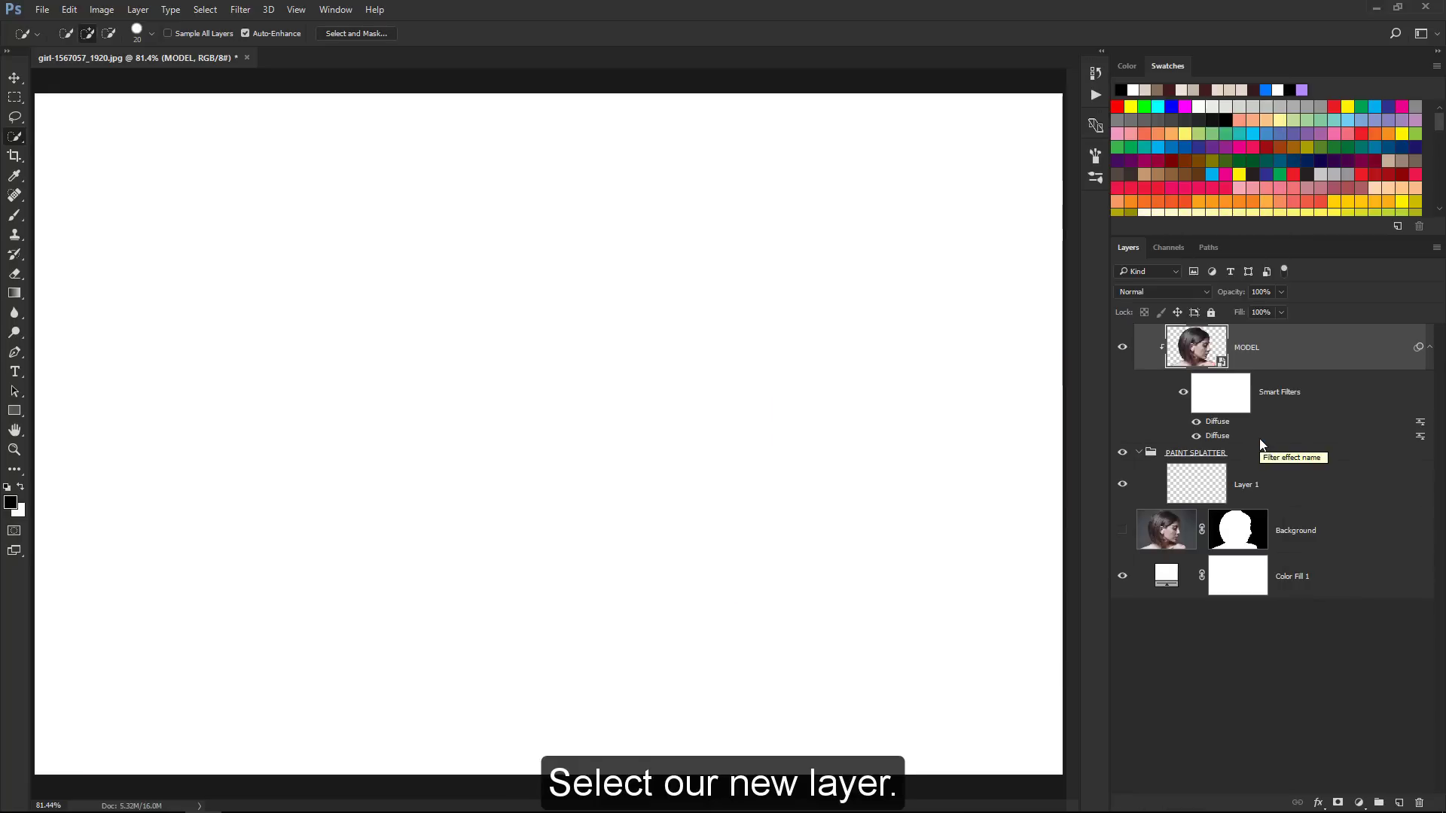
On Layer 1, use white as foreground and load the 2500 px splatter brush, shrunk to 900 px
left_click(1205, 494)
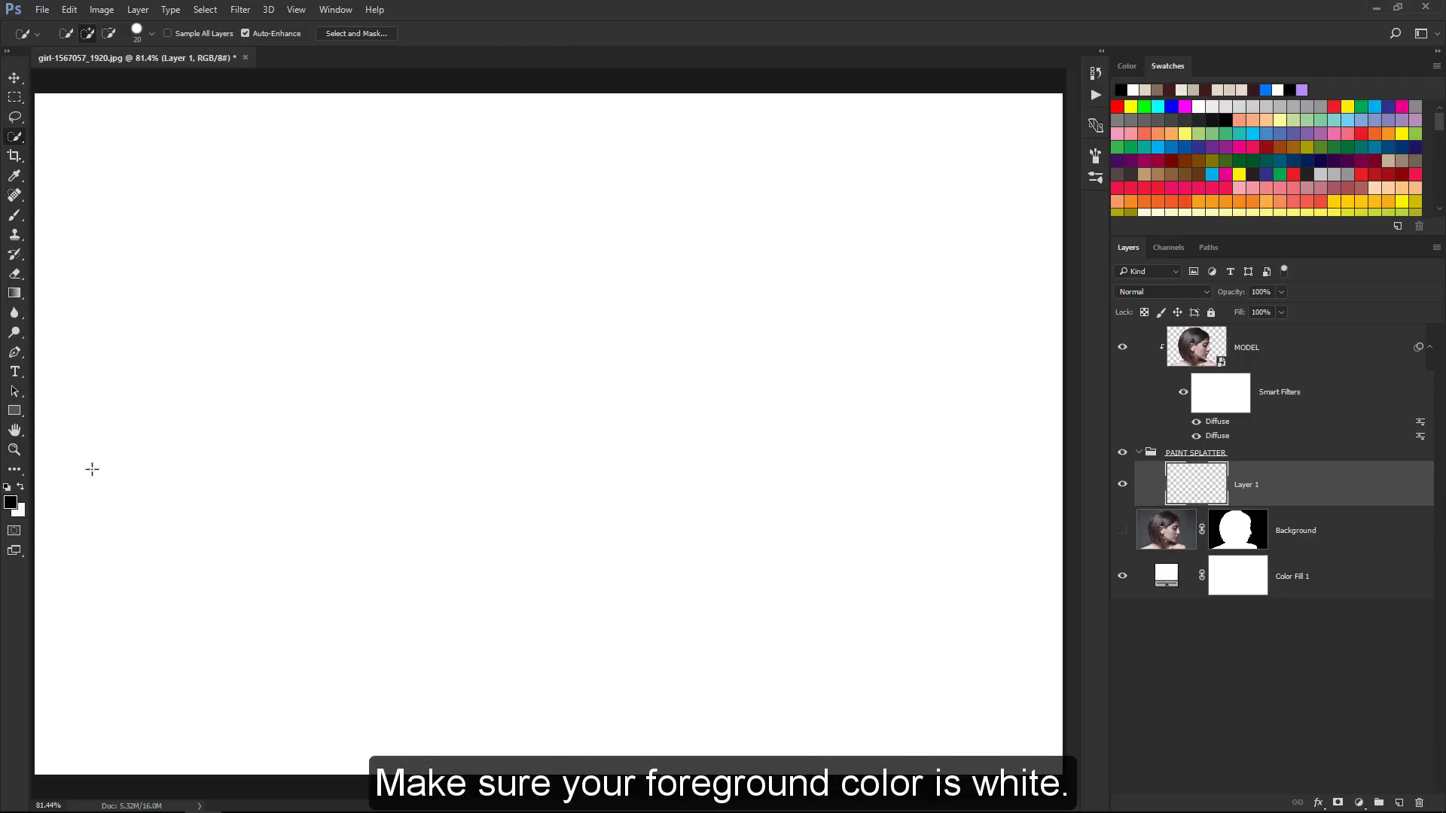
left_click(21, 487)
left_click(15, 216)
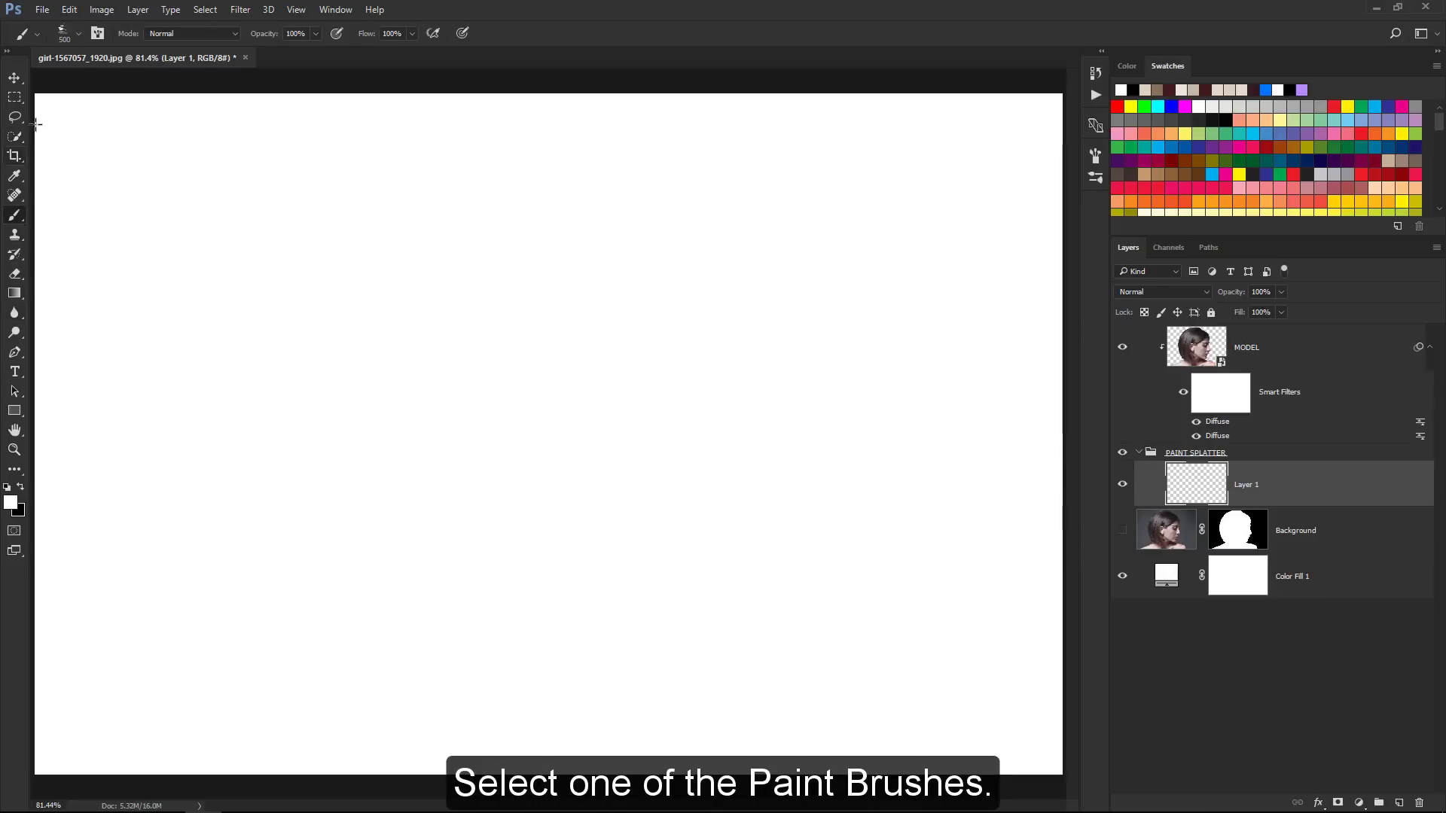
left_click(80, 35)
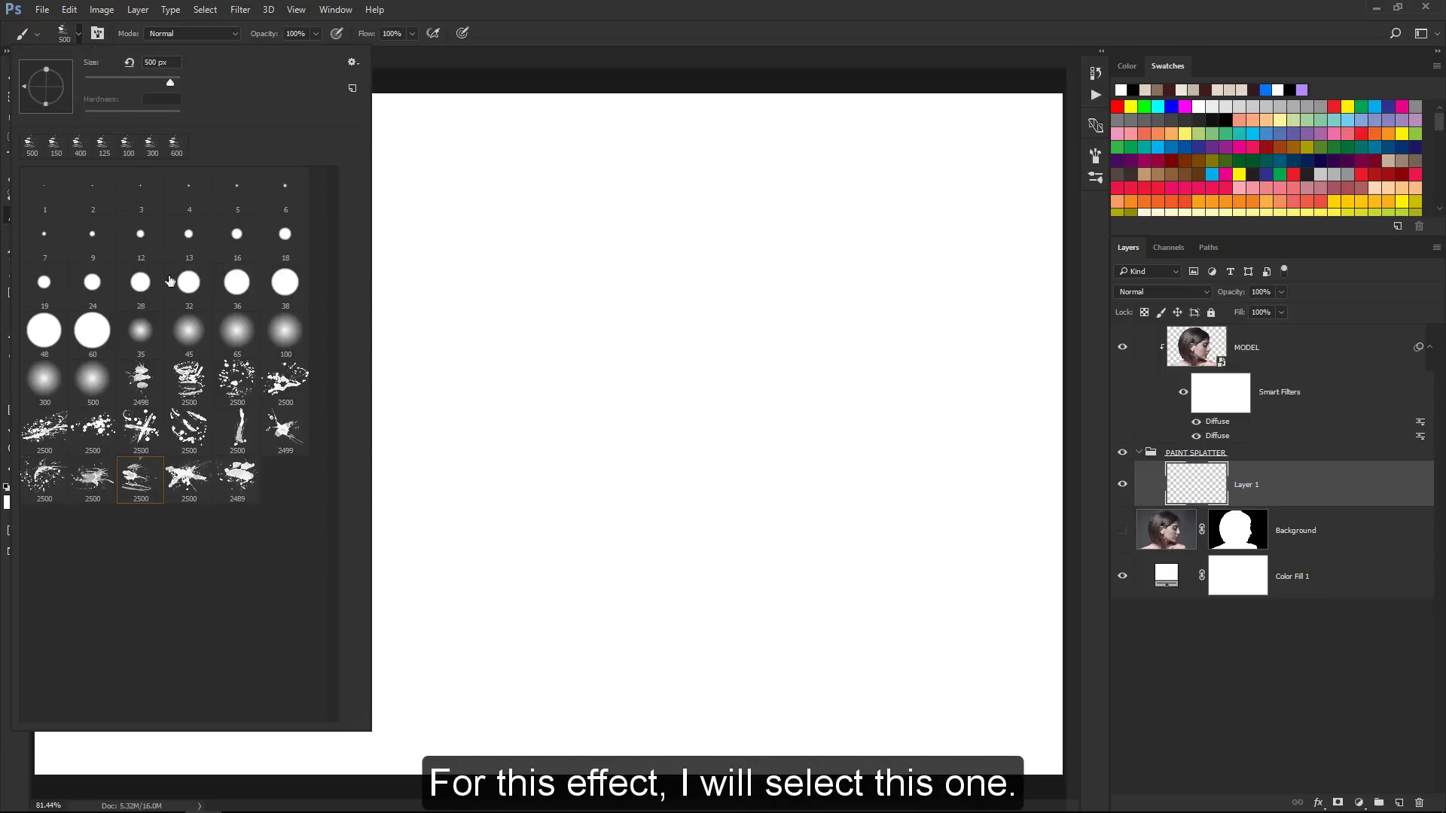
double_click(134, 483)
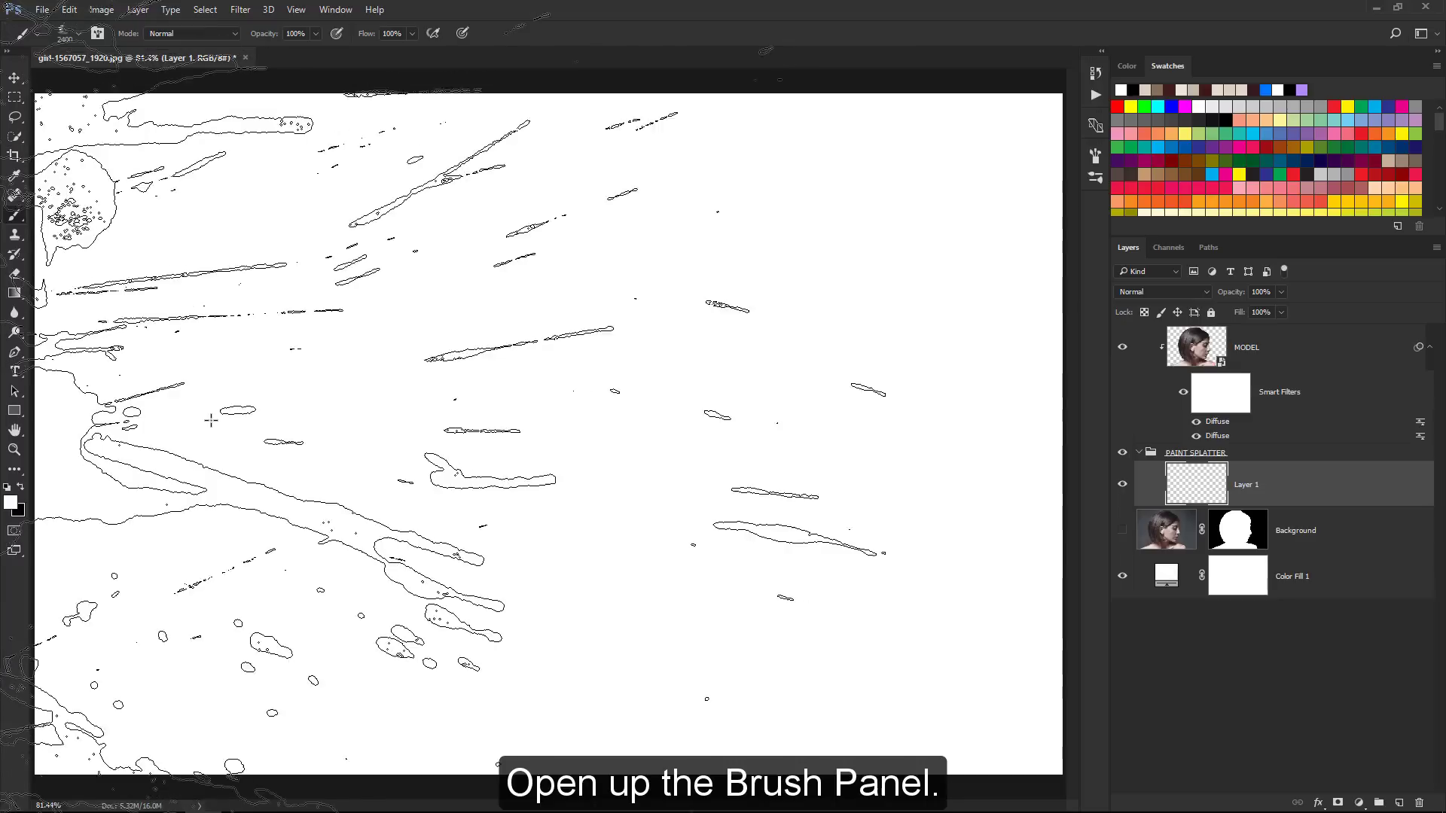
key("bracketleft")
key("bracketleft")
key("bracketleft")
key("bracketleft")
key("bracketleft")
key("bracketleft")
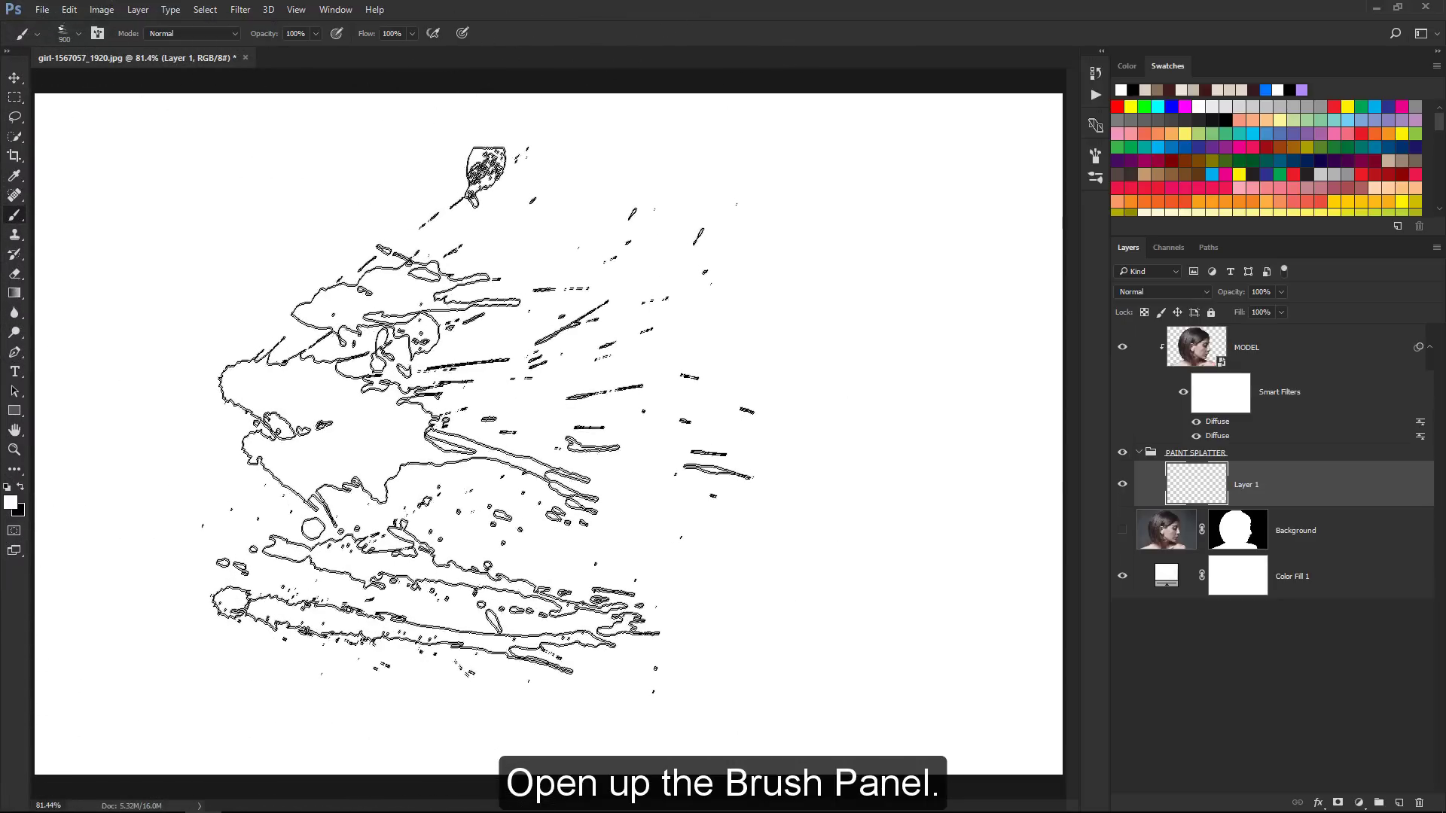
Rotate the splatter tip to 180°, enlarge it to about 1029 px, and stamp splatter over the face
left_click(103, 36)
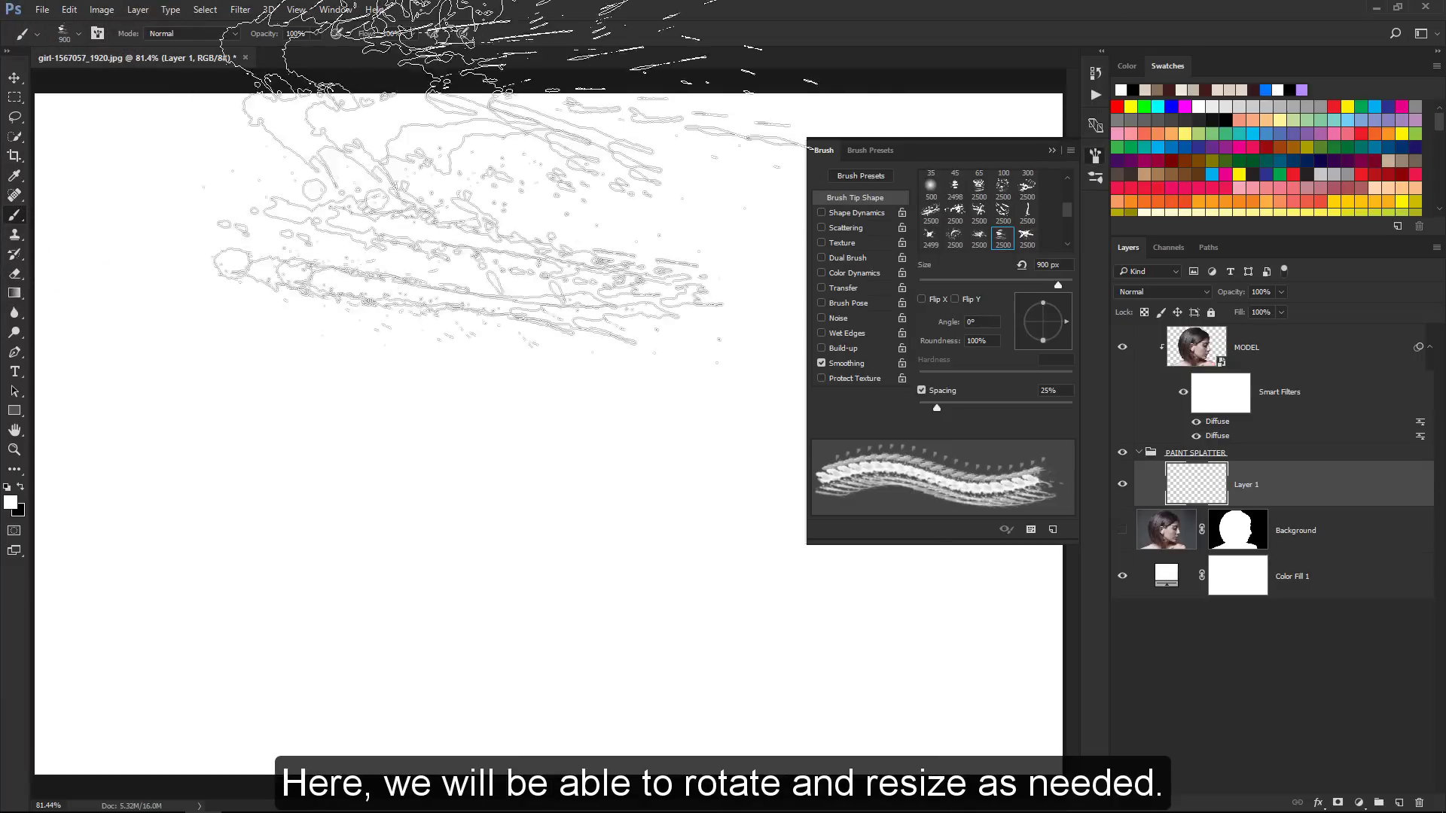
left_click_drag(1064, 323, 998, 321)
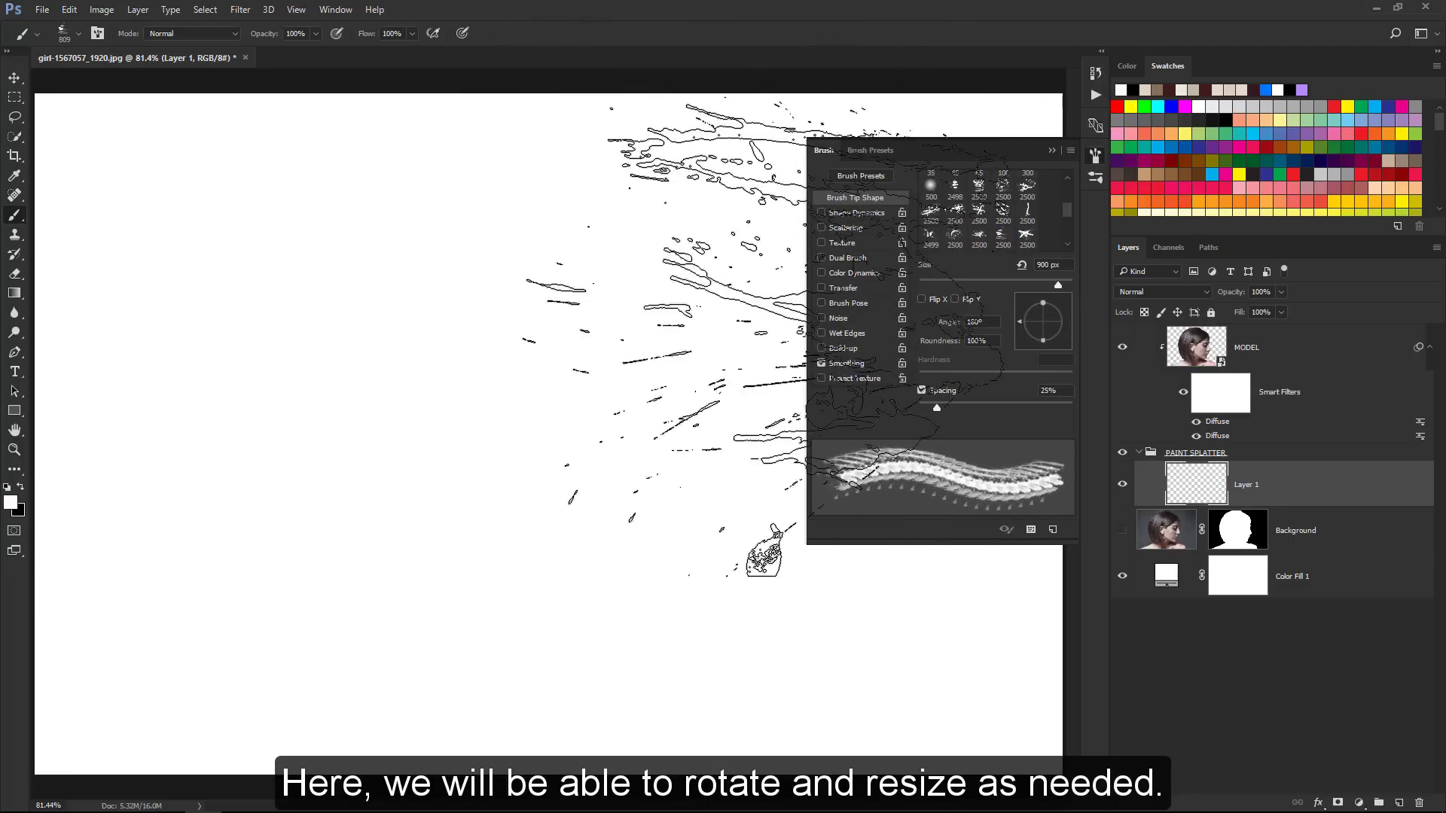
left_click_drag(516, 418, 520, 452)
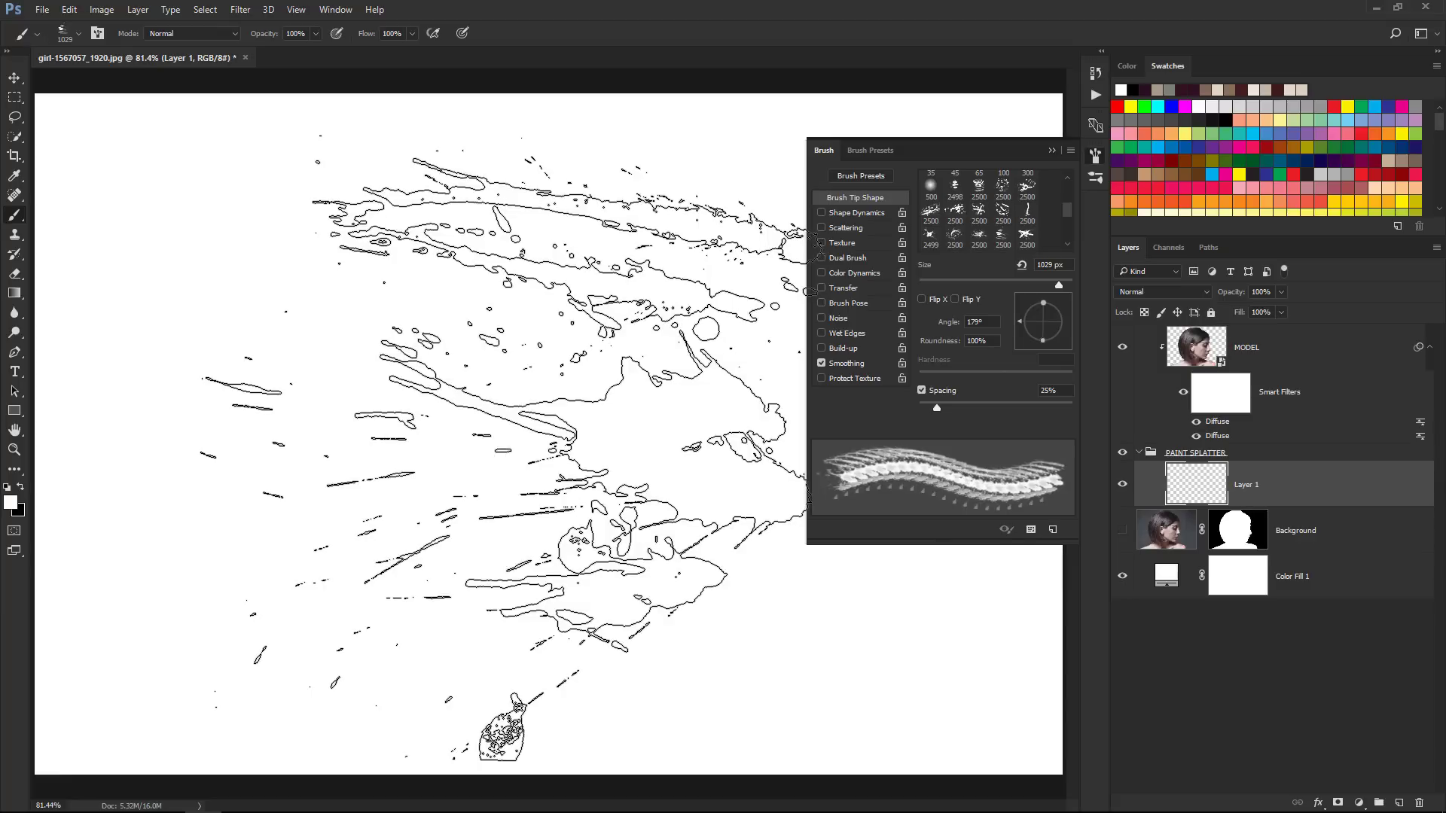
left_click(520, 452)
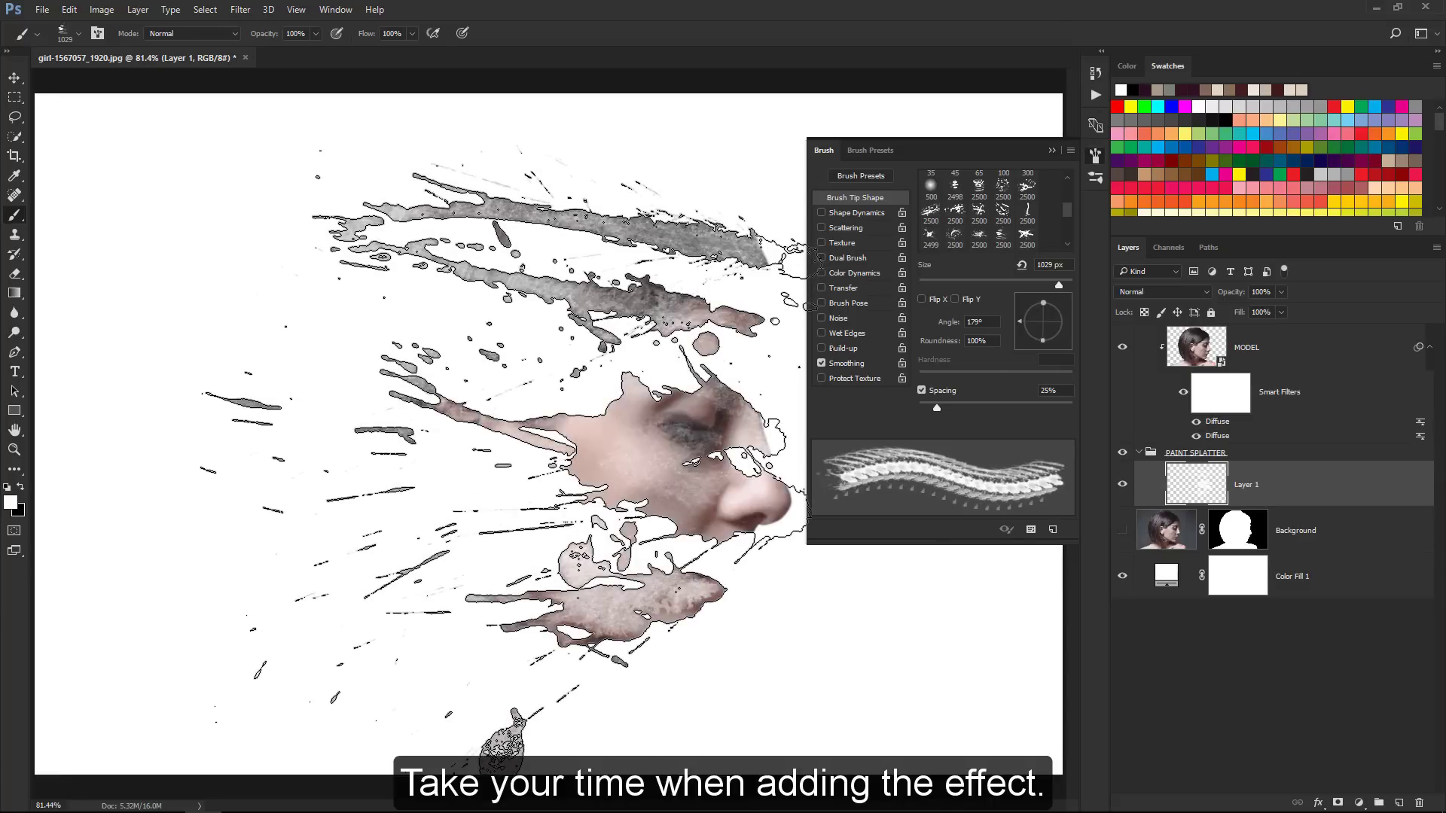
left_click(519, 451)
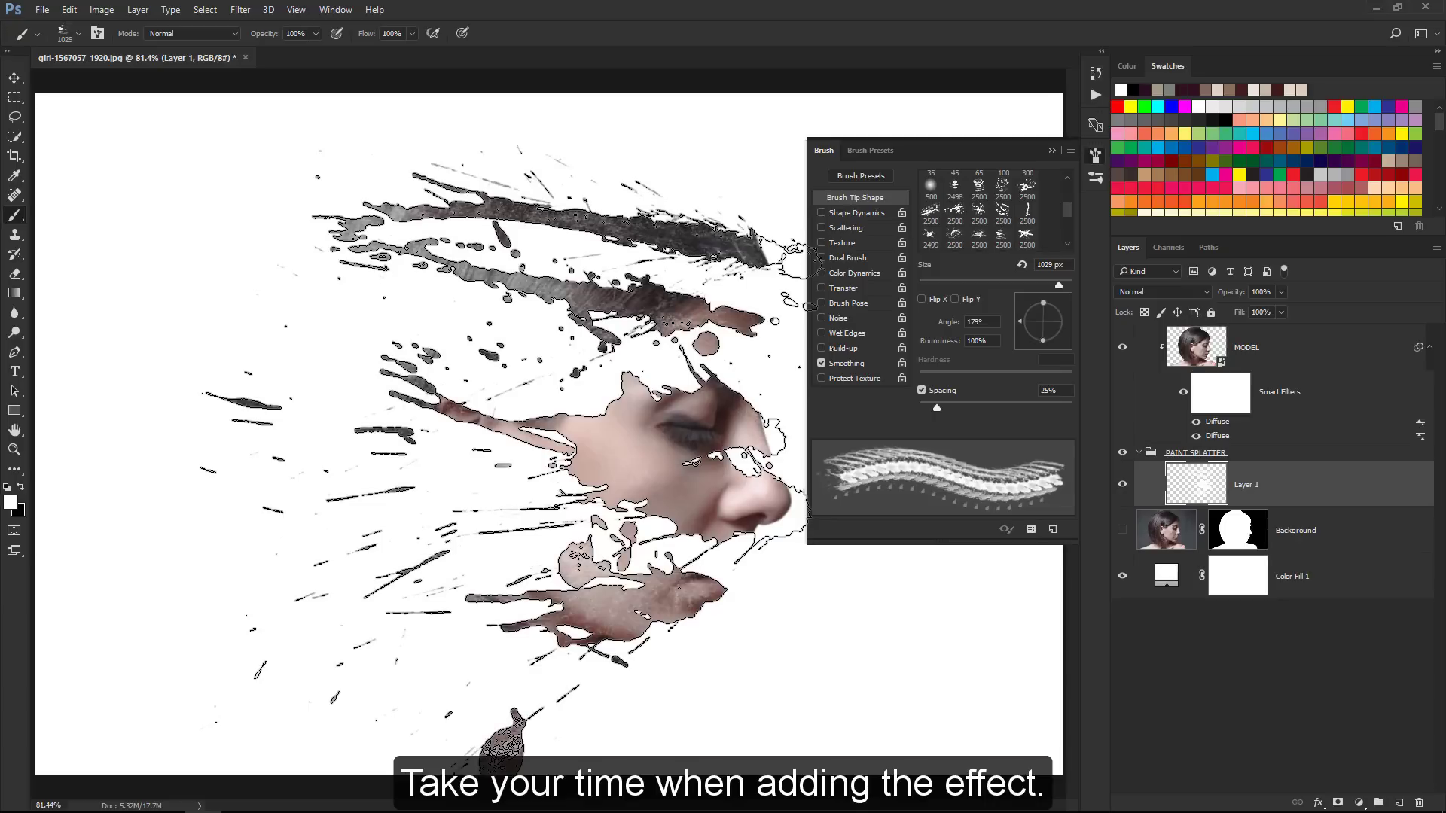
left_click(519, 452)
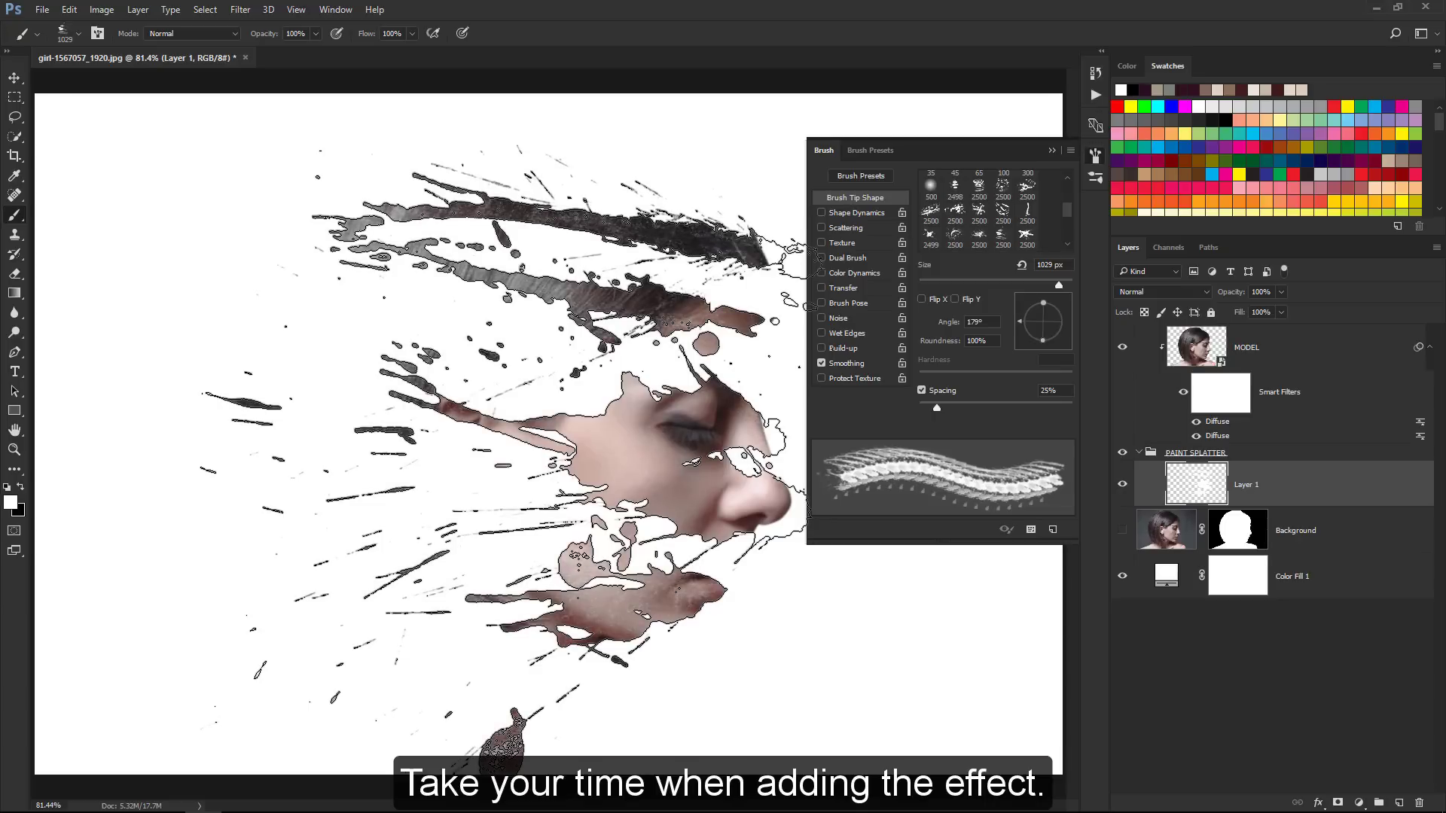
At 300 px, paint splatter over the forehead and the hair at the top of the head
key("bracketleft")
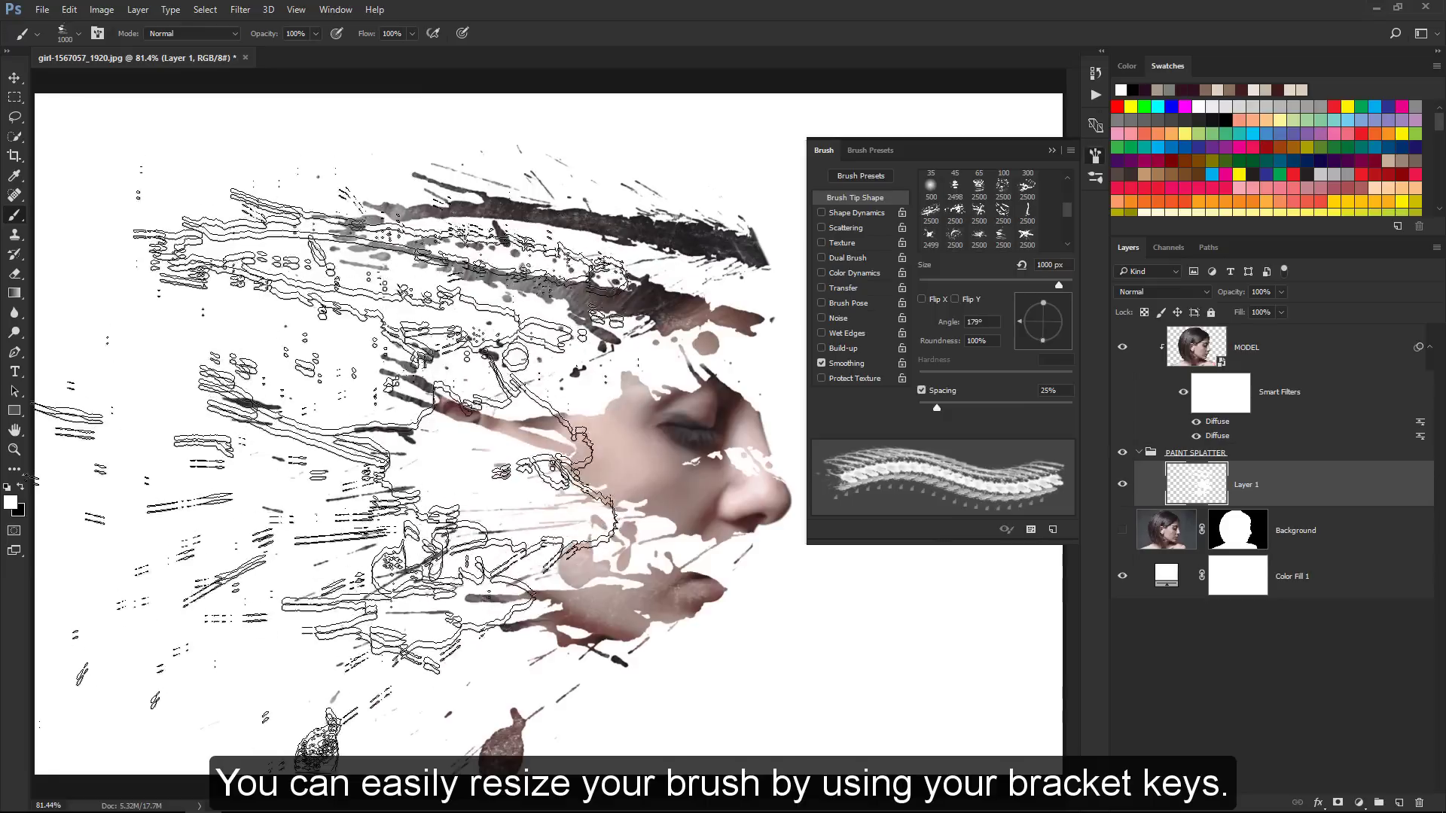
key("bracketleft")
key("bracketleft")
key("bracketleft")
key("bracketleft")
key("bracketleft")
key("bracketleft")
key("bracketleft")
key("bracketleft")
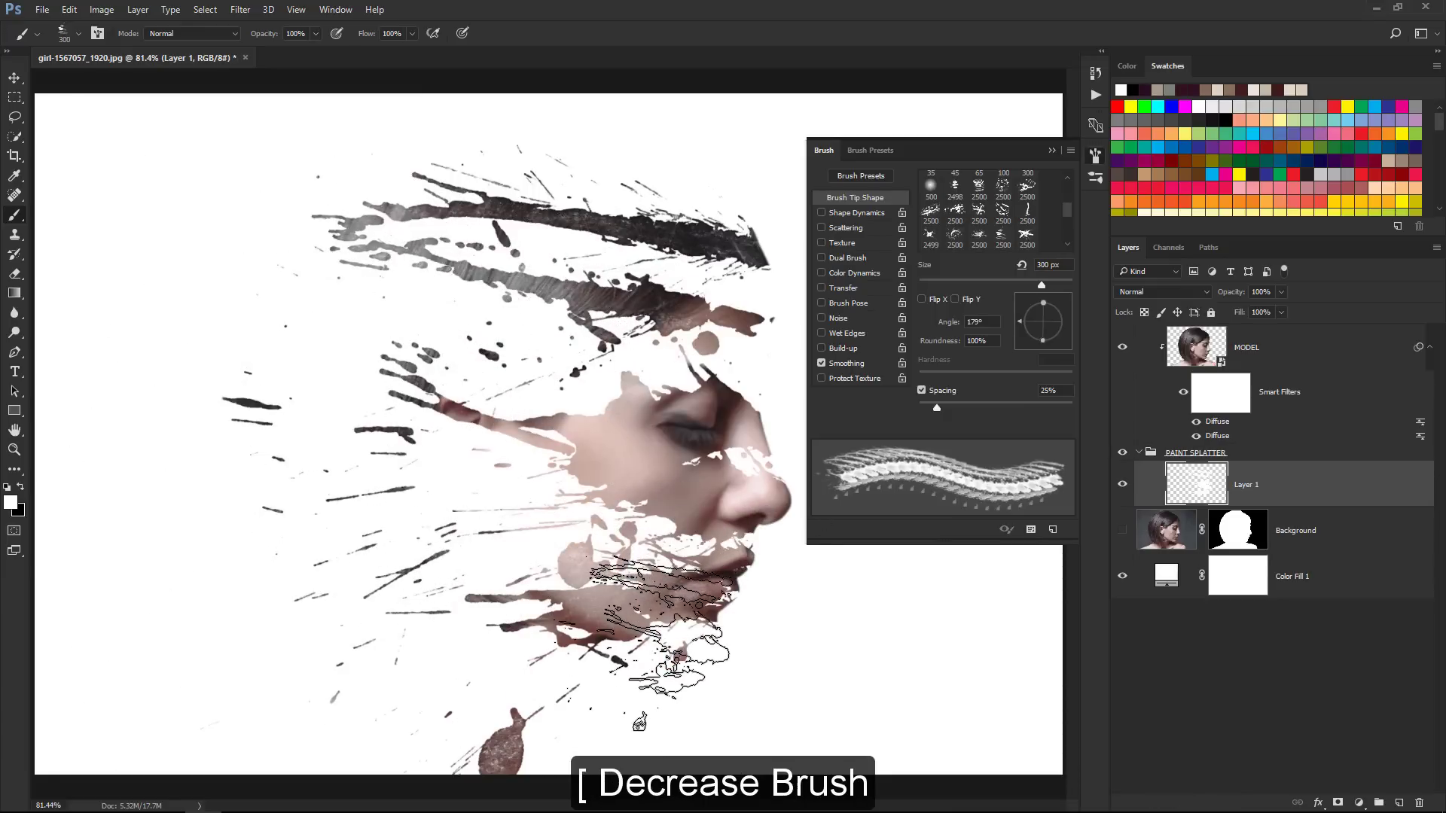
key("bracketright")
key("bracketright")
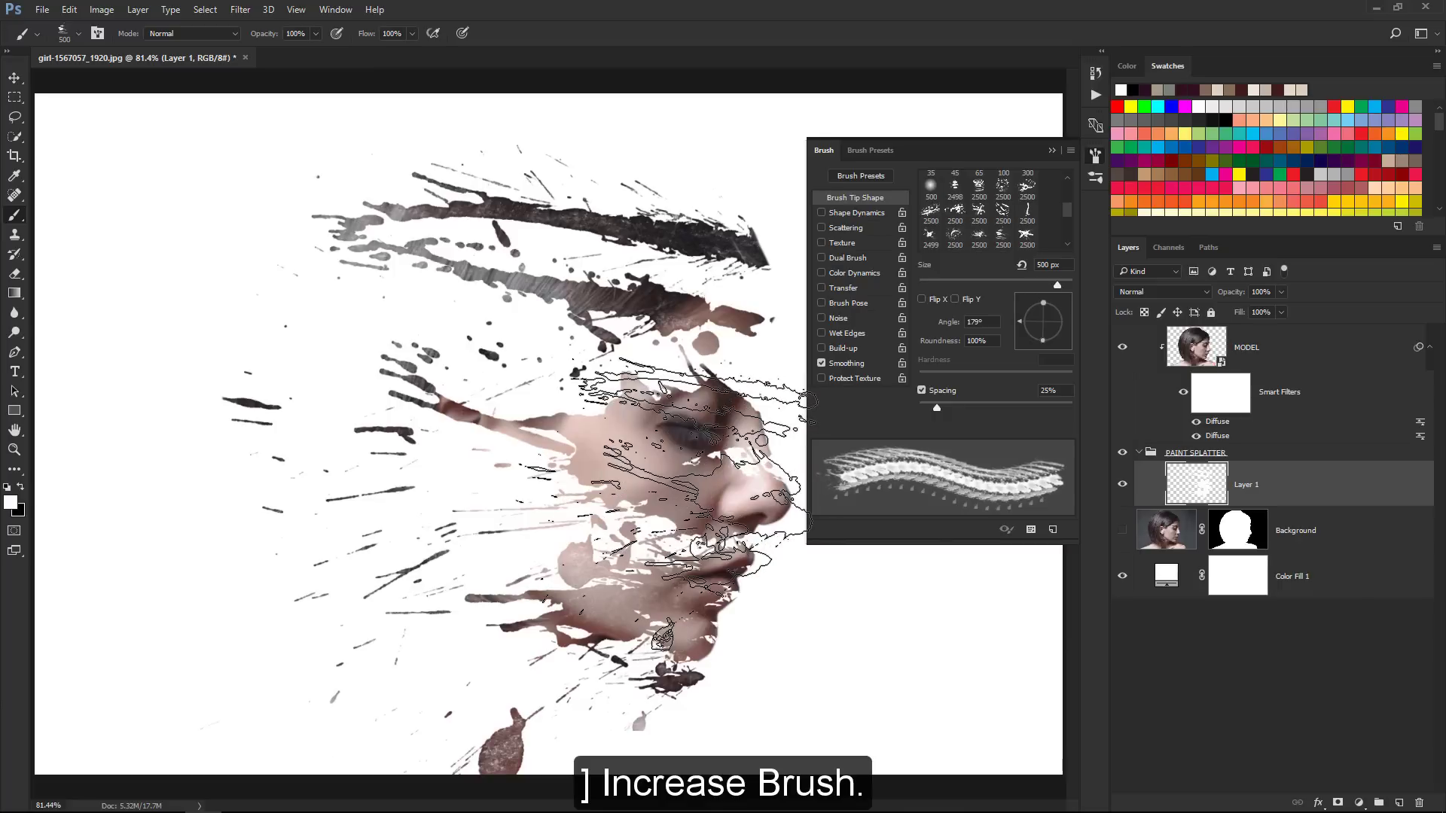
key("bracketleft")
key("bracketleft")
key("bracketleft")
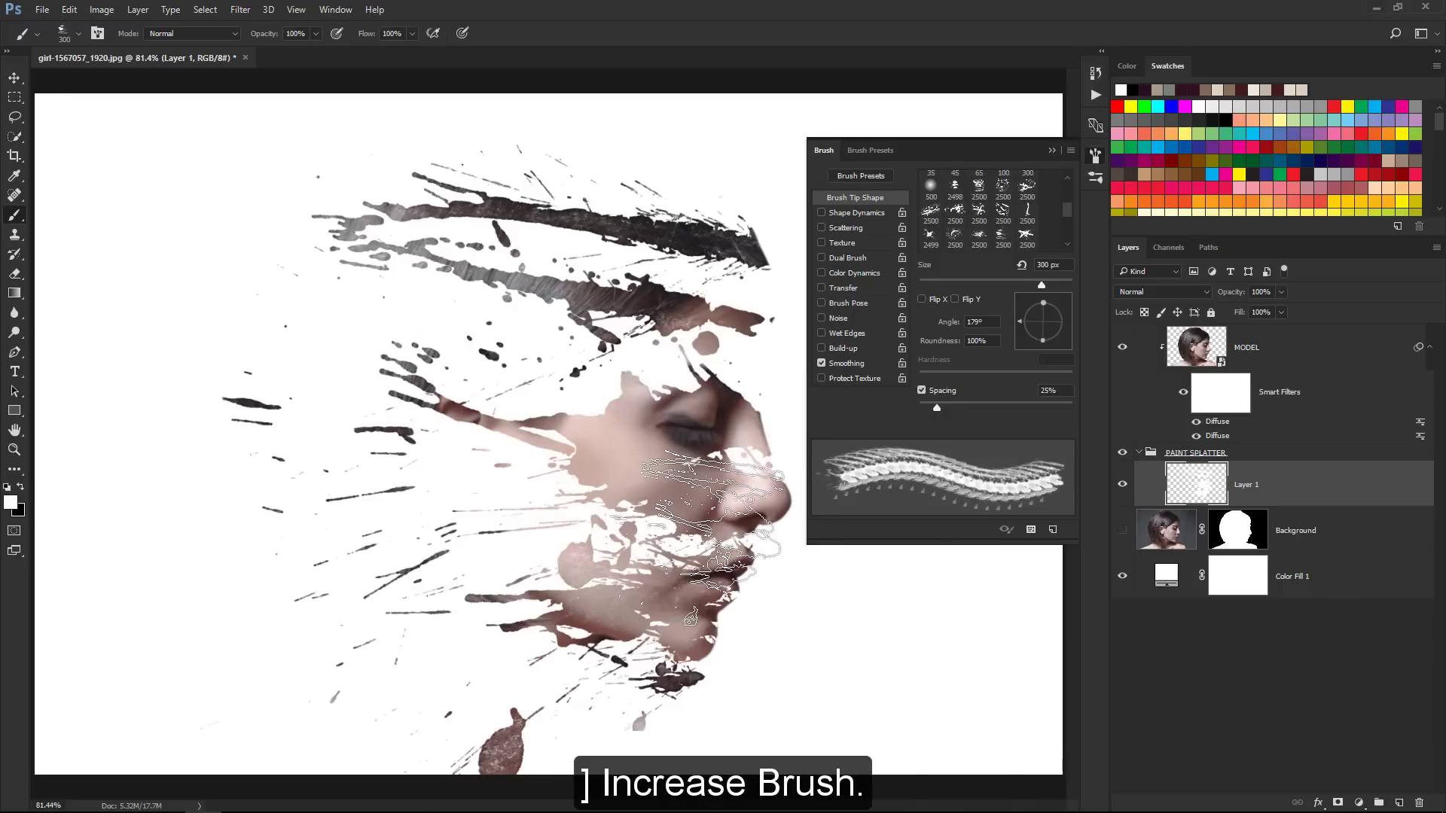
mouse_move(696, 574)
left_mouse_down()
mouse_move(713, 553)
mouse_move(409, 508)
left_mouse_up()
key("bracketright")
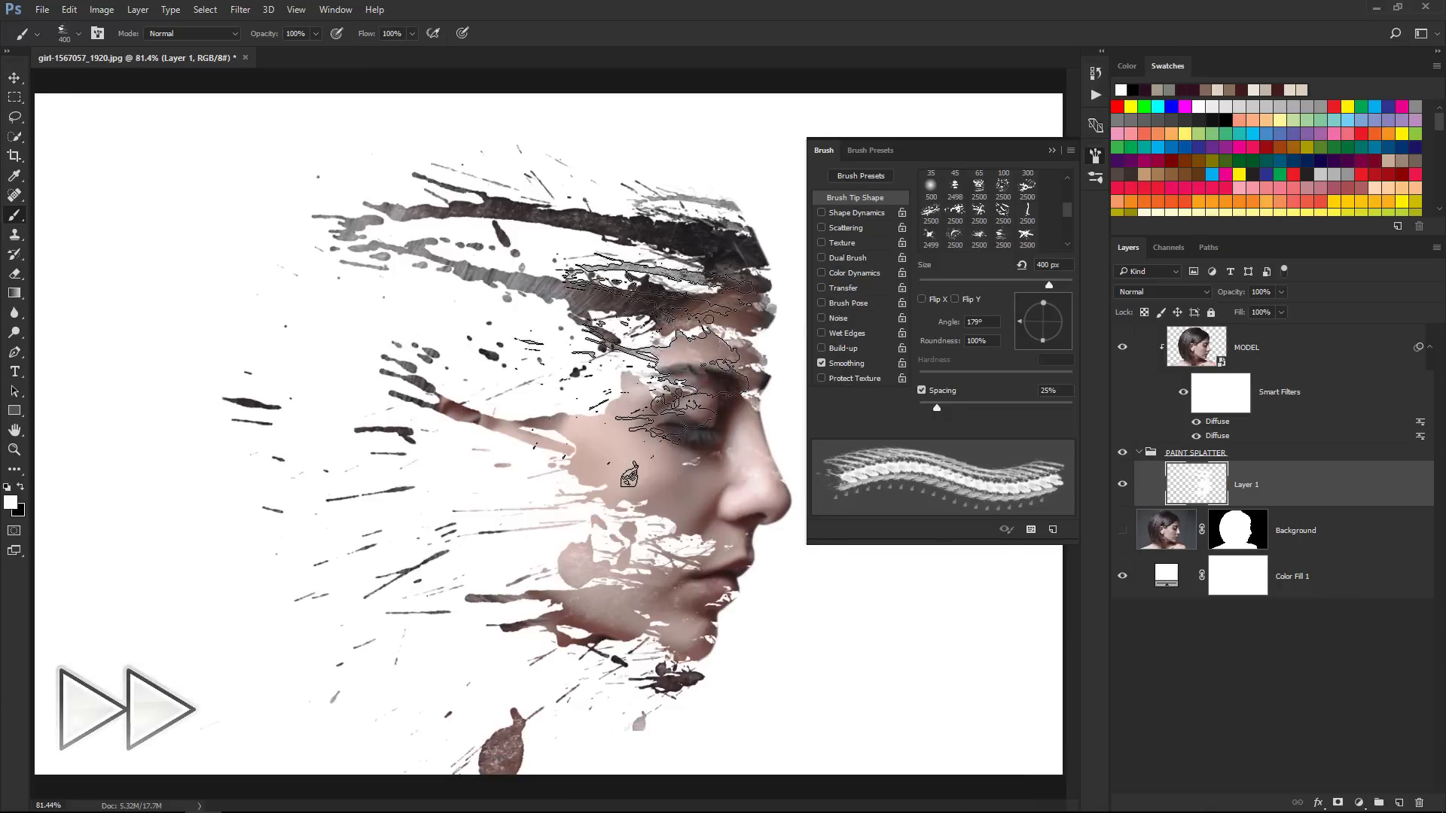
key("bracketleft")
mouse_move(436, 381)
left_mouse_down()
mouse_move(670, 335)
mouse_move(602, 527)
left_mouse_up()
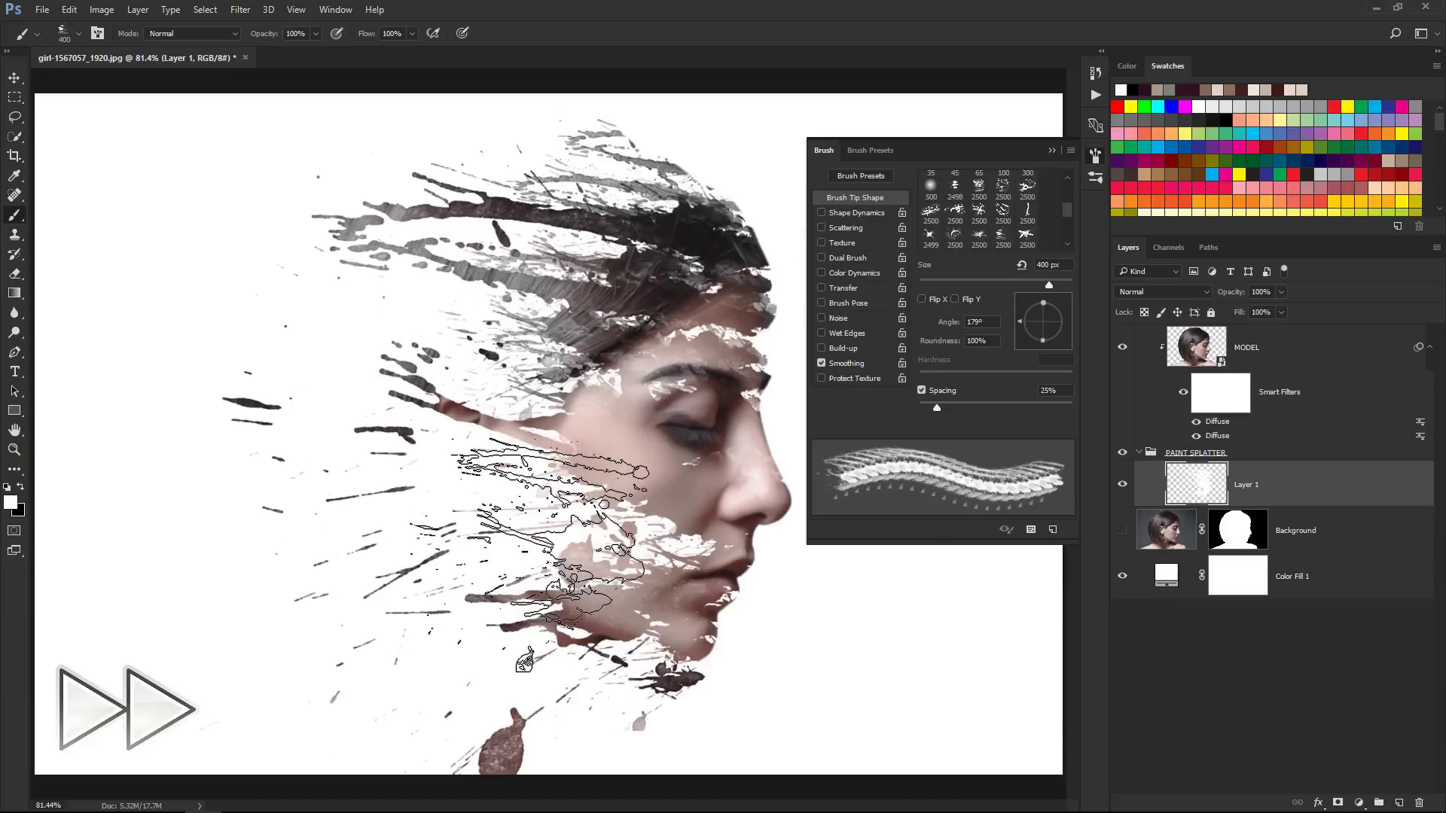
Rotate the tip to about 166° and add more forehead splatter at 300–400 px
key("bracketright")
left_click_drag(1015, 323, 1018, 316)
mouse_move(565, 482)
left_mouse_down()
mouse_move(584, 381)
mouse_move(636, 393)
mouse_move(497, 496)
left_mouse_up()
key("bracketright")
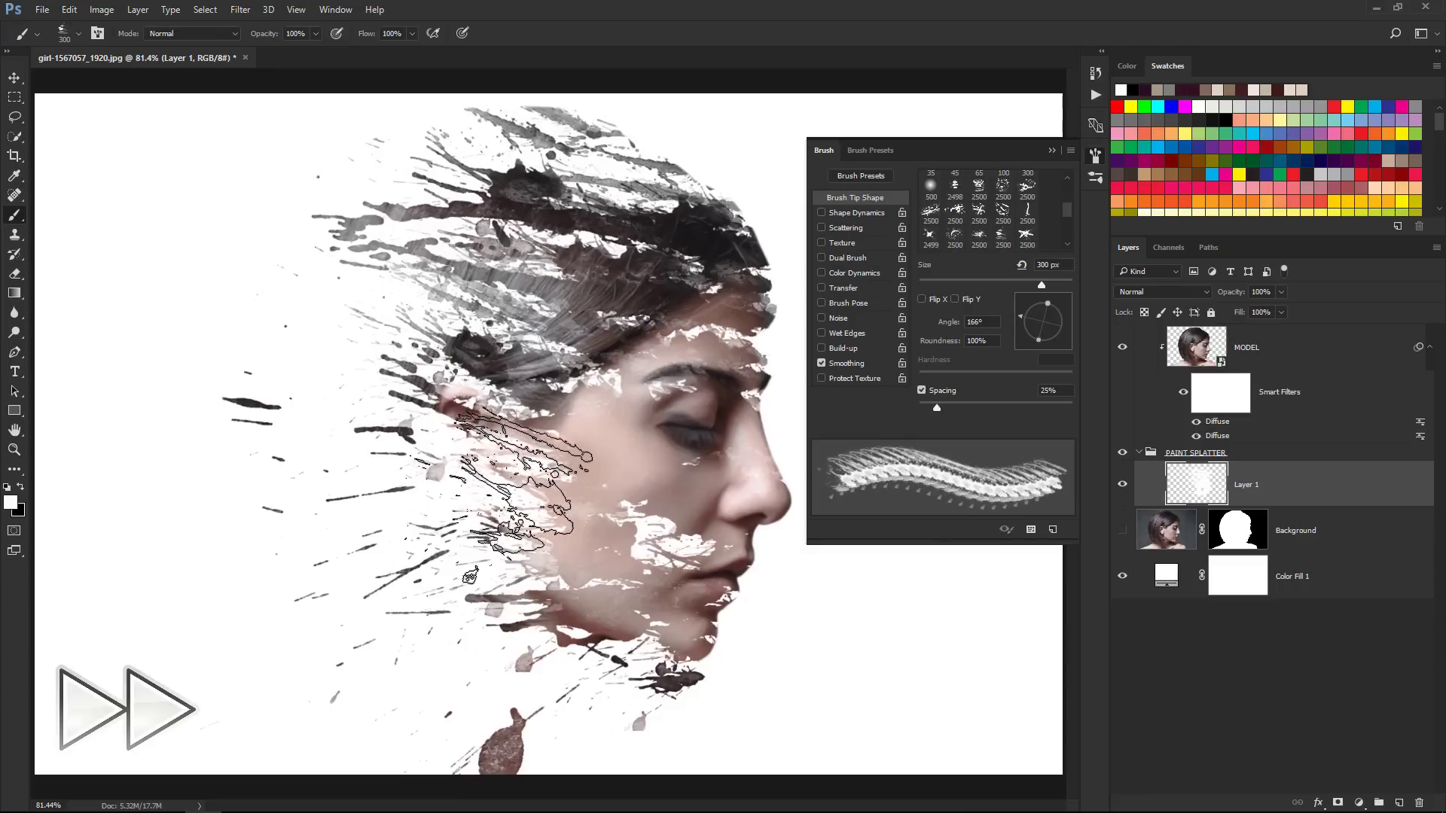
key("bracketleft")
Paint splatter over the cheek and down the neck with a rotated tip, ending at 200 px
left_click_drag(369, 534, 527, 587)
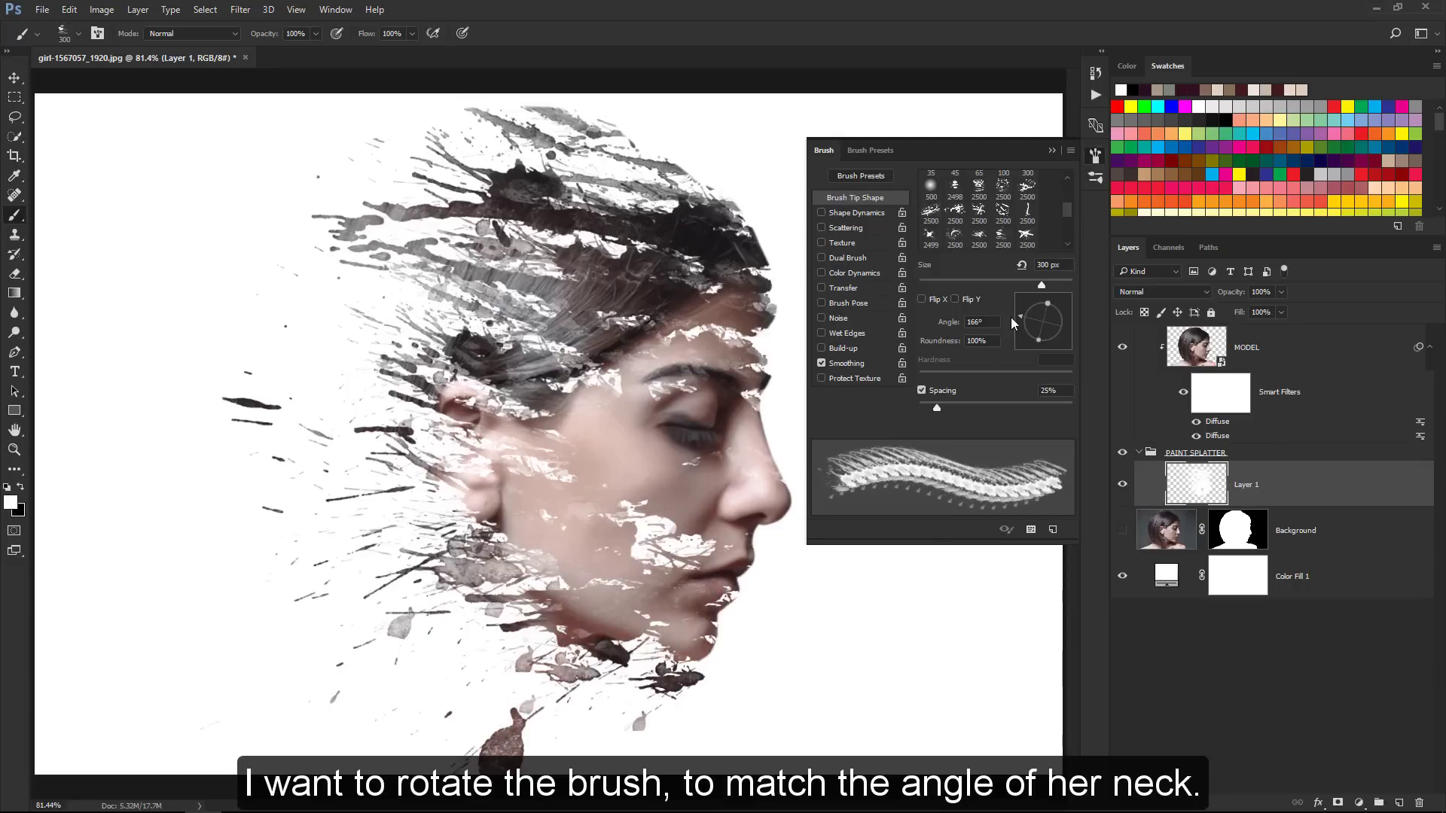
left_click_drag(1021, 322, 1041, 358)
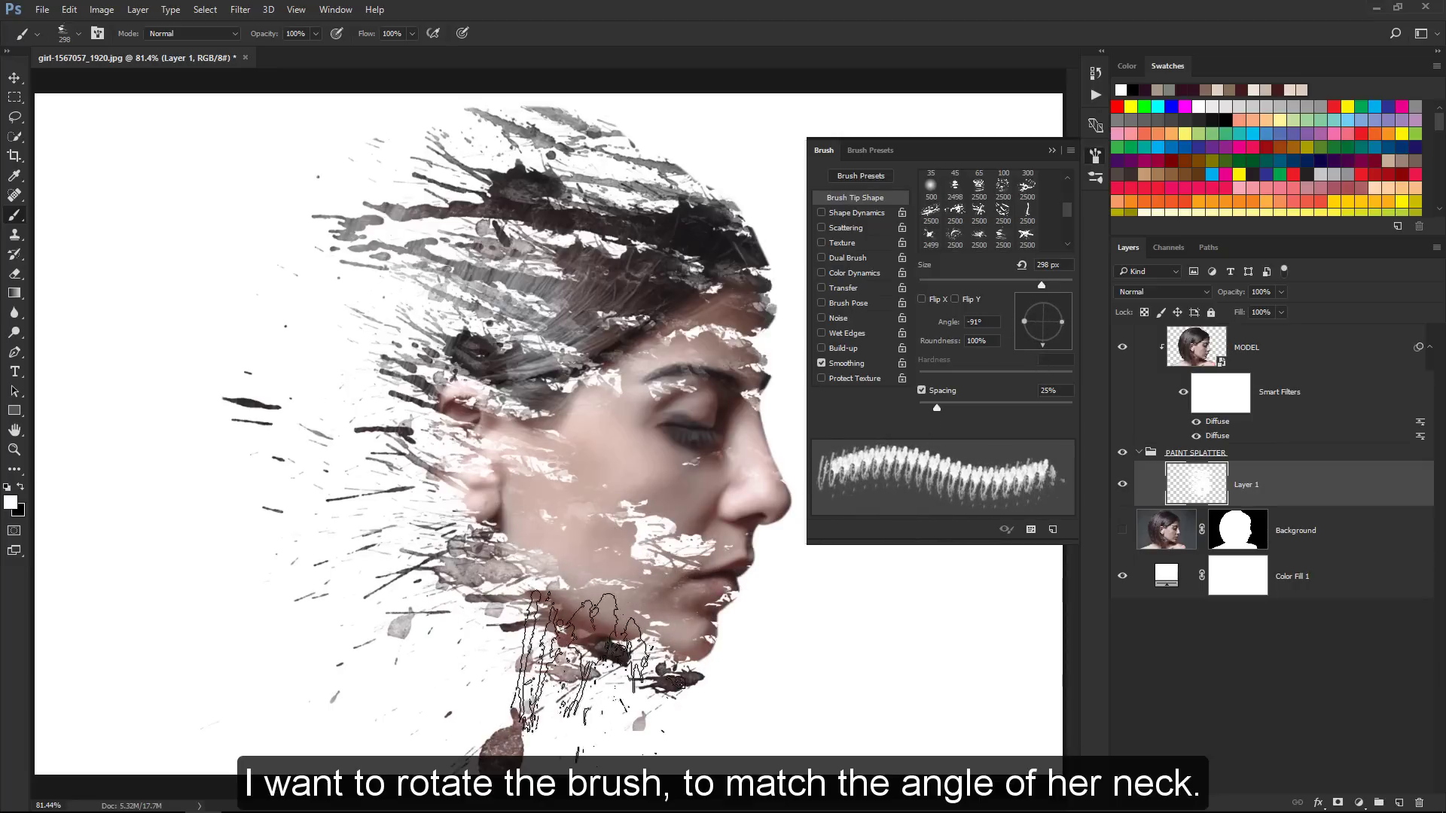
left_click_drag(580, 648, 527, 595)
key("bracketright")
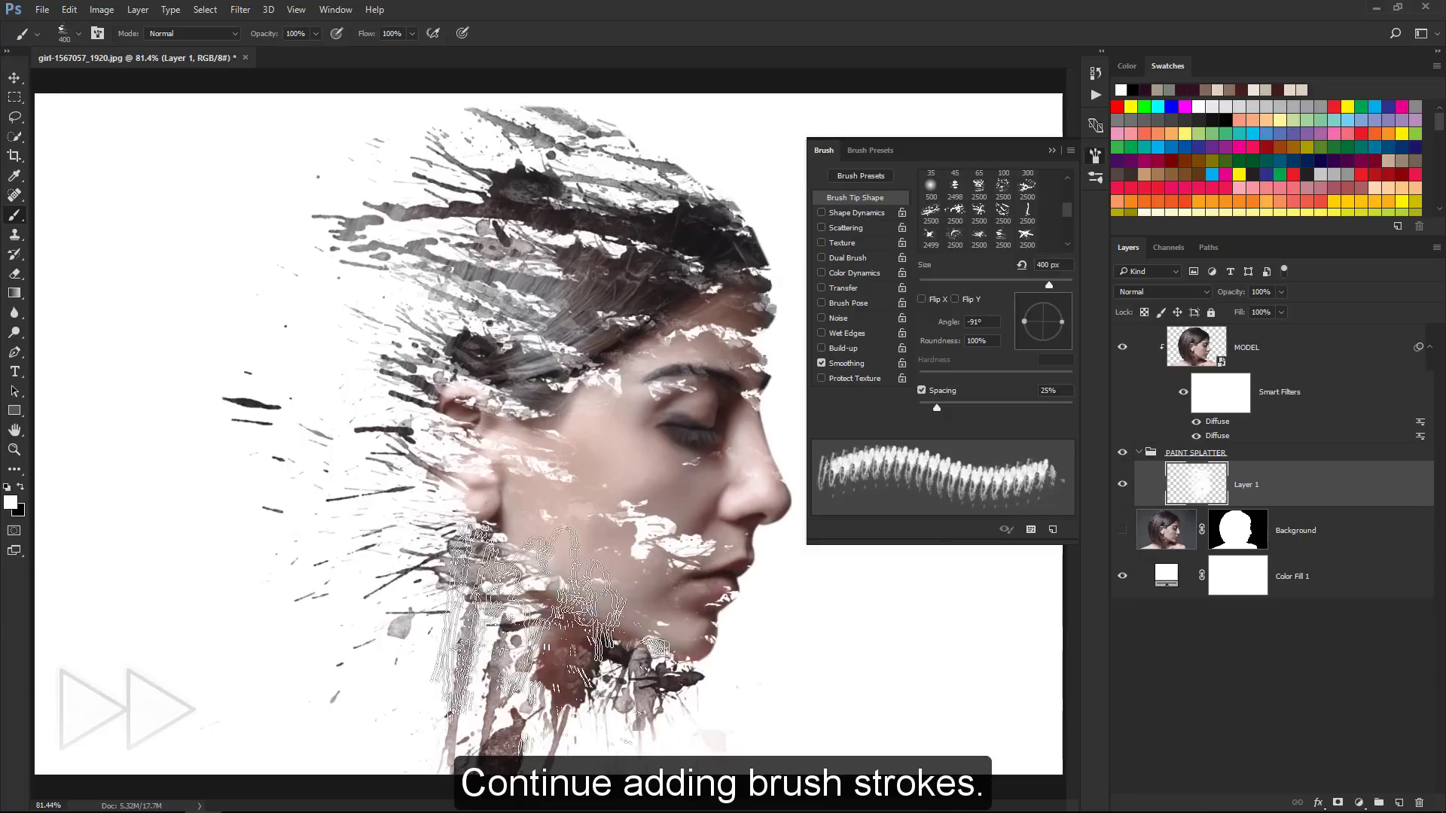
left_click_drag(1046, 344, 997, 333)
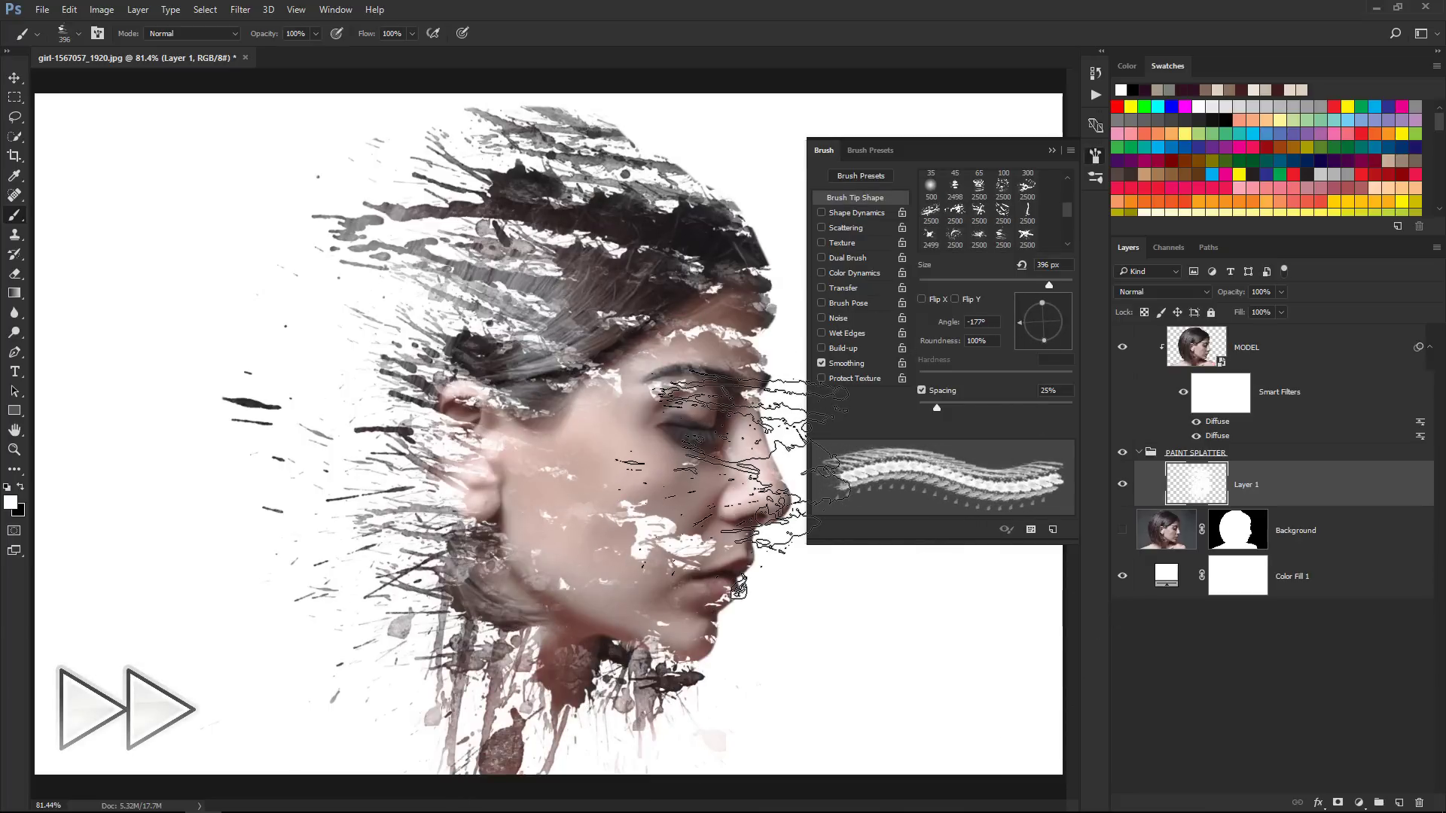
key("bracketleft")
key("bracketleft")
key("bracketleft")
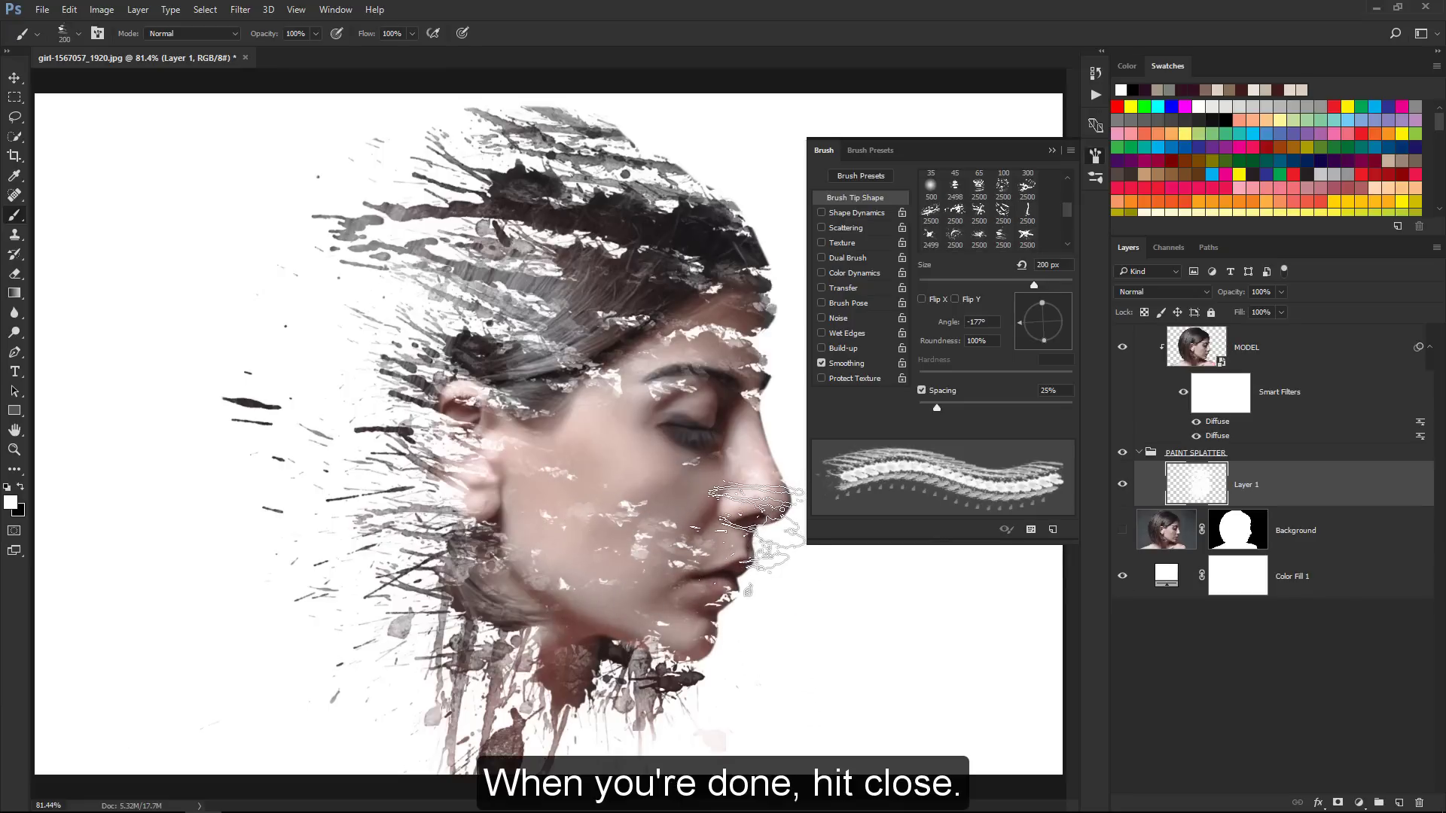
left_click(1048, 148)
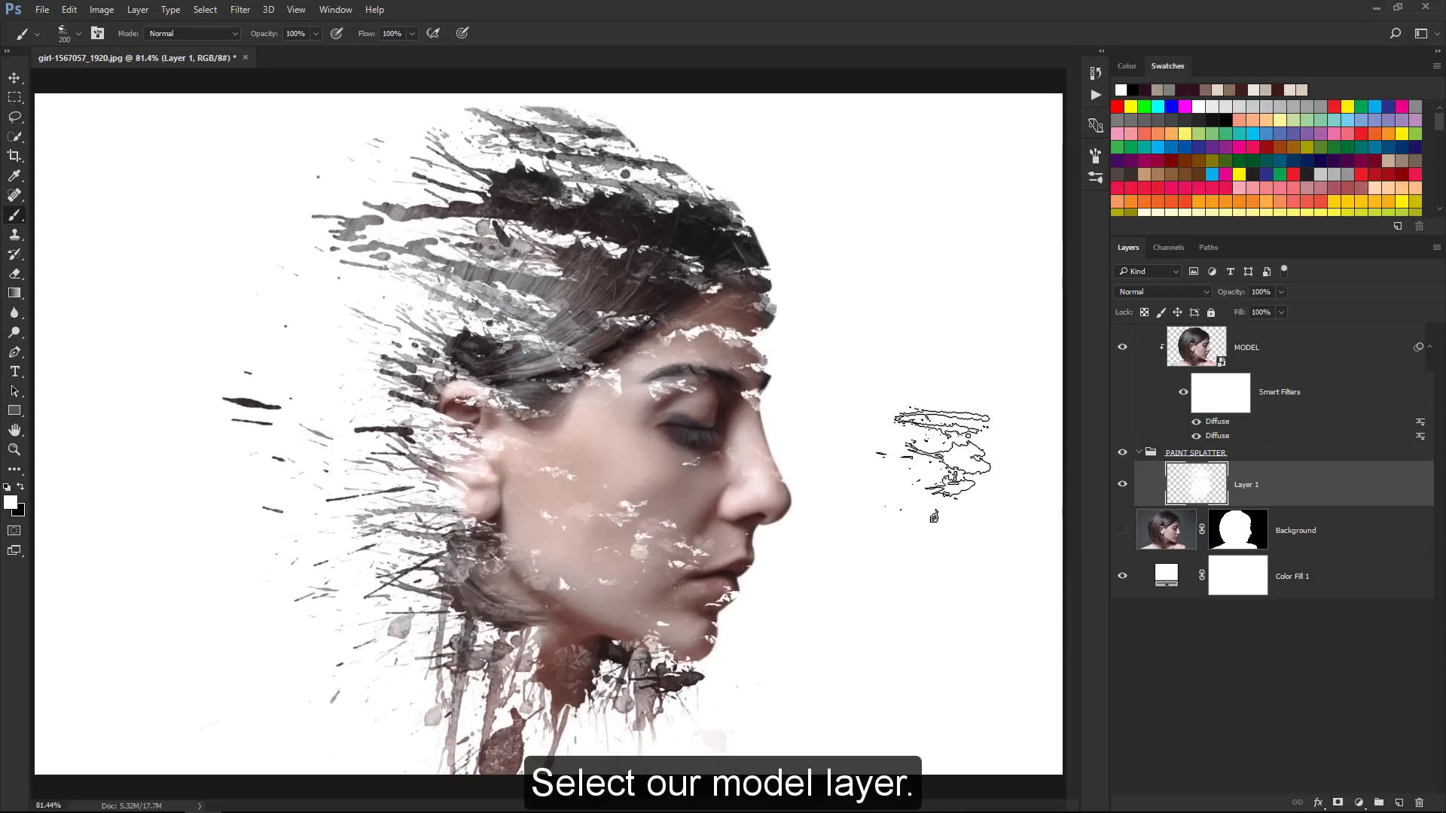
Add a Curves layer above MODEL, lifting the Blue shadow end and lowering Blue midtones
left_click(1282, 350)
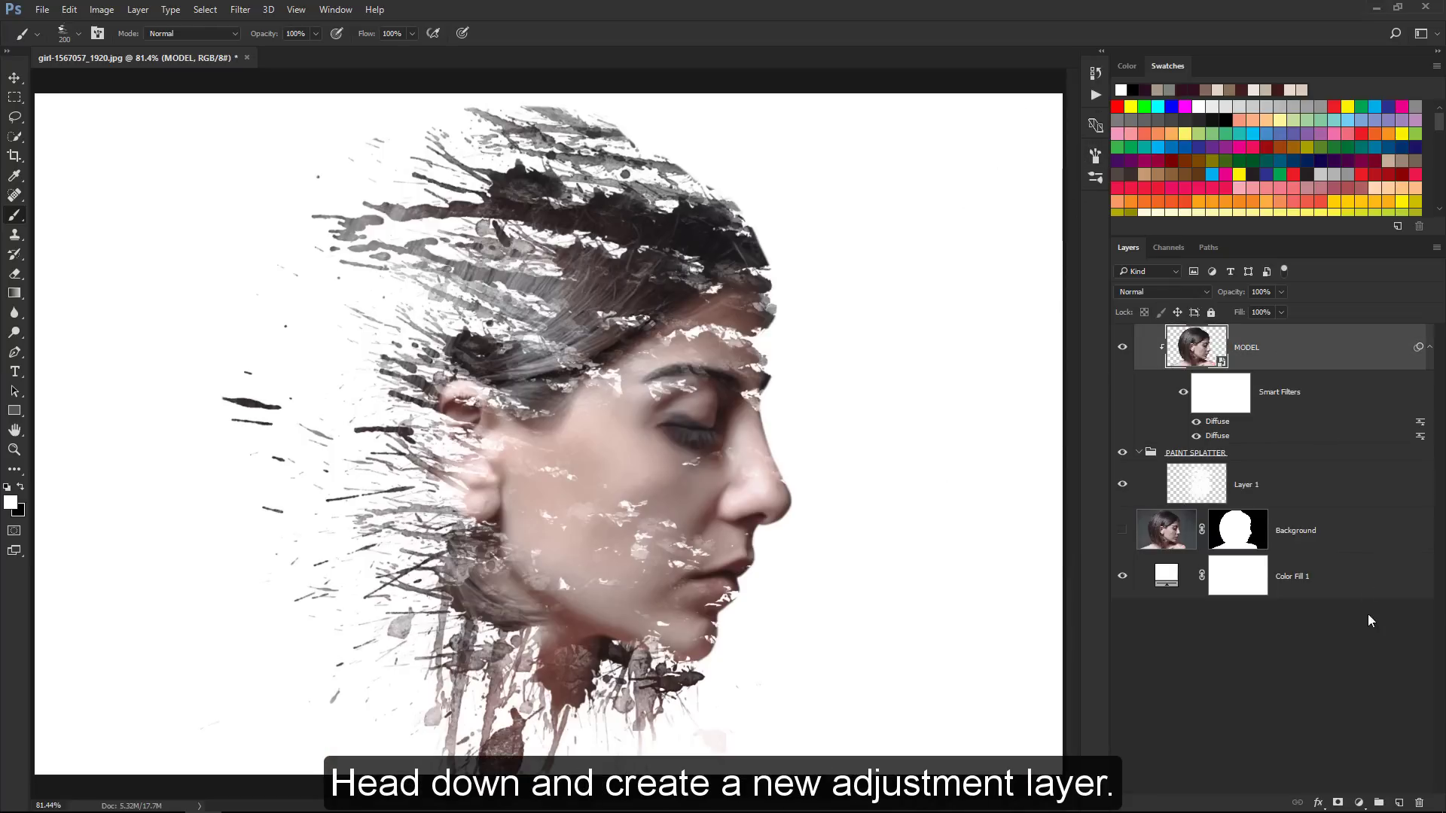
left_click(1359, 802)
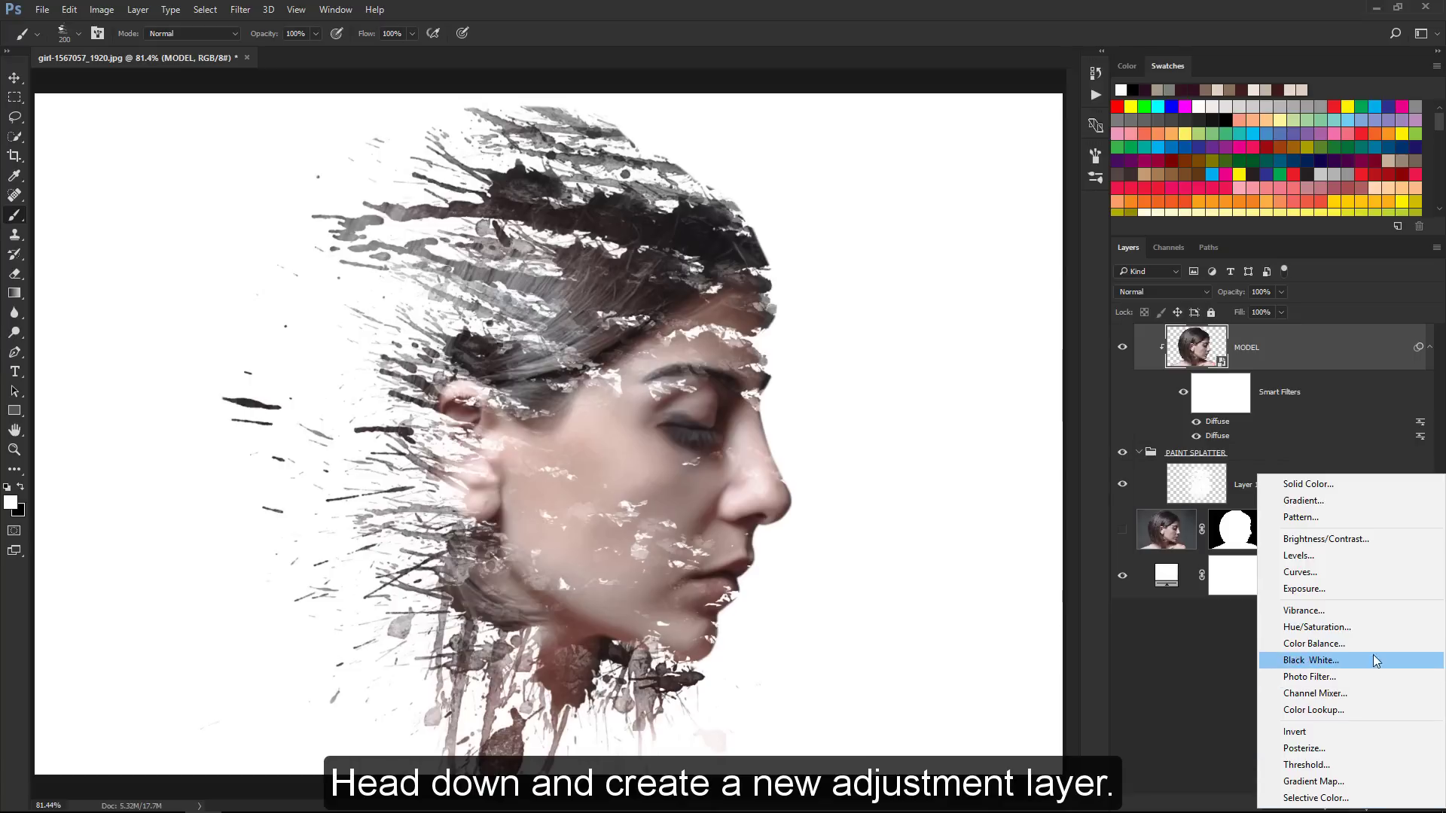
left_click(1367, 570)
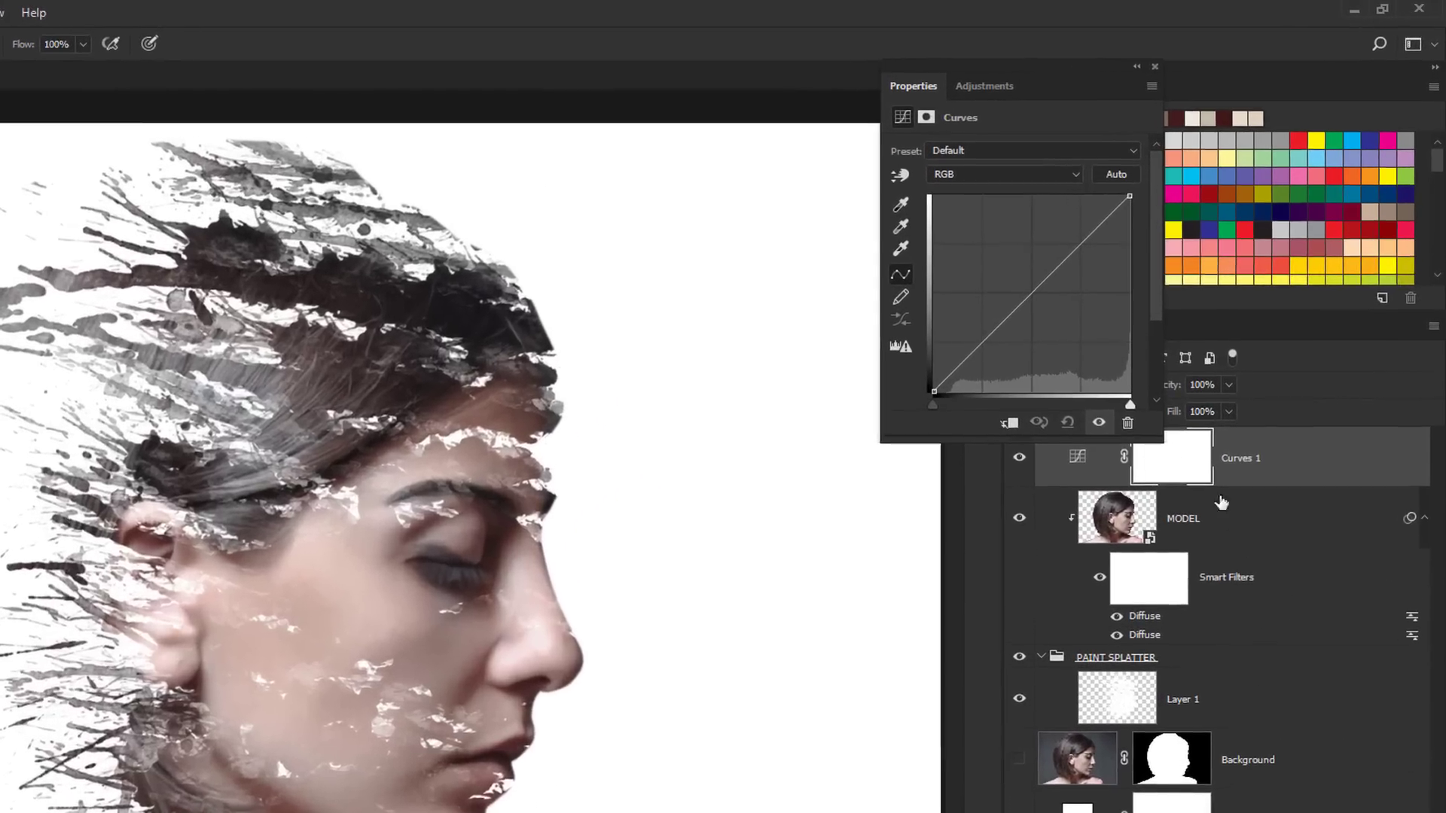
left_click(1004, 173)
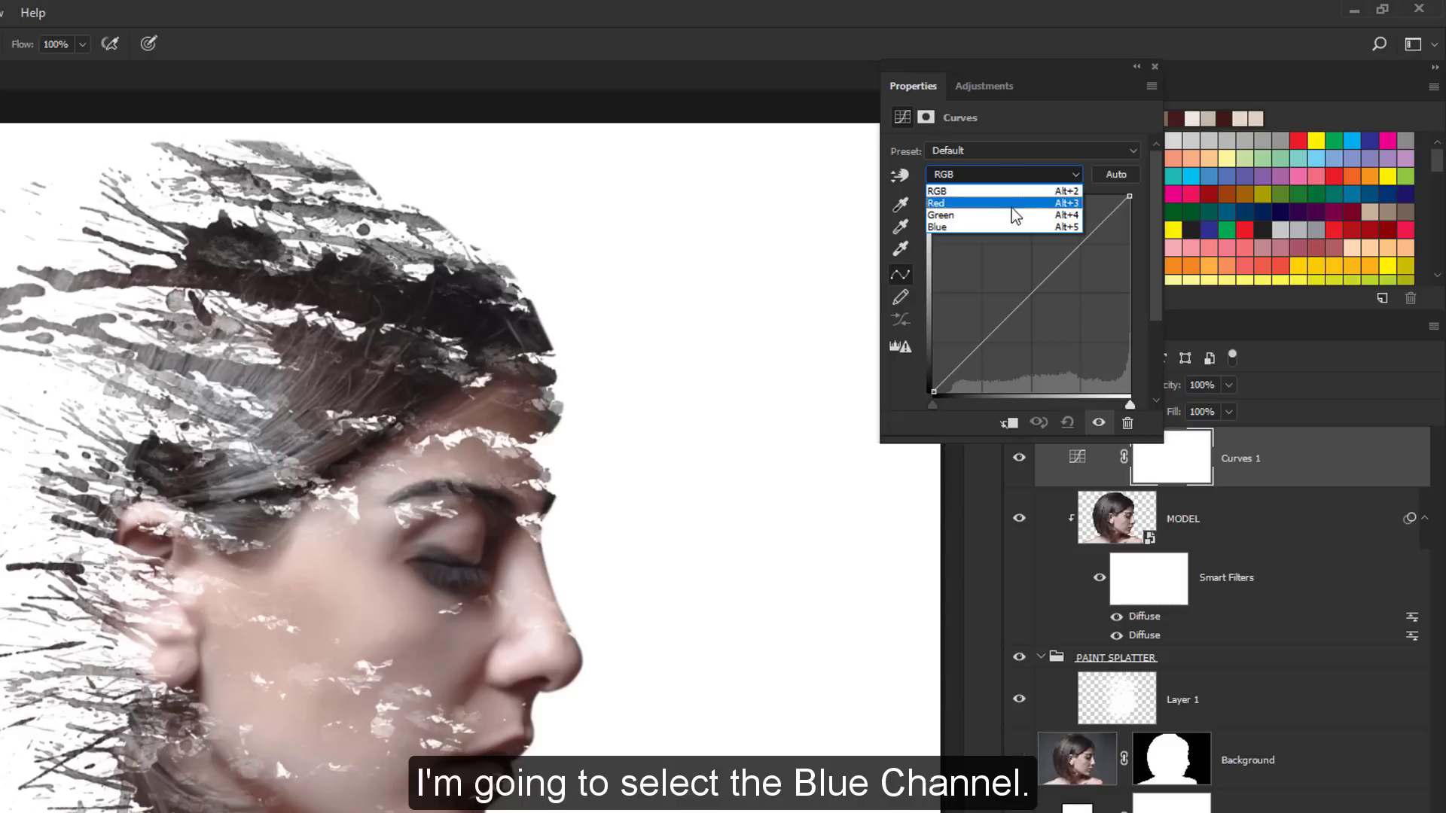
left_click(1012, 227)
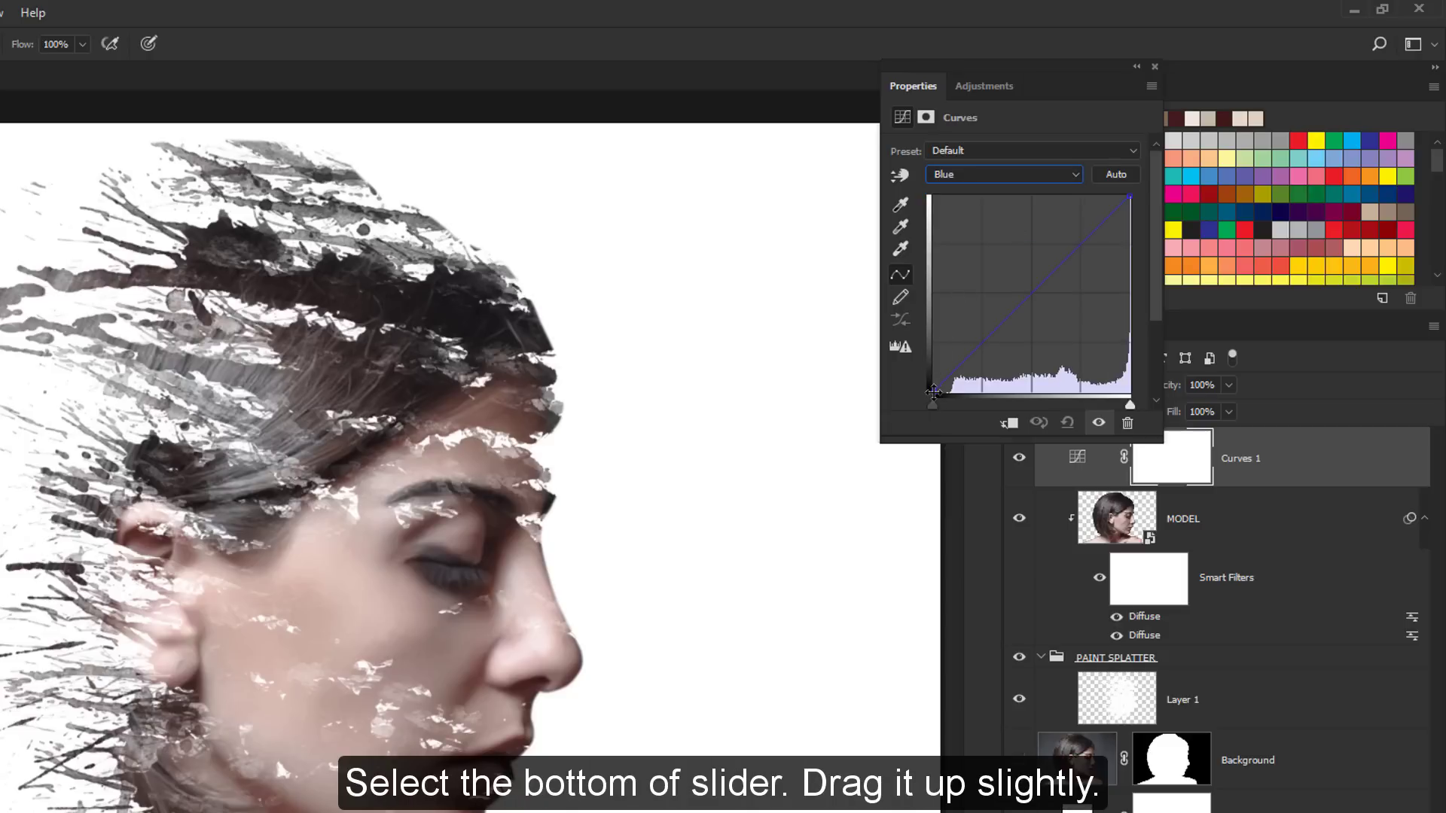
left_click_drag(932, 391, 925, 380)
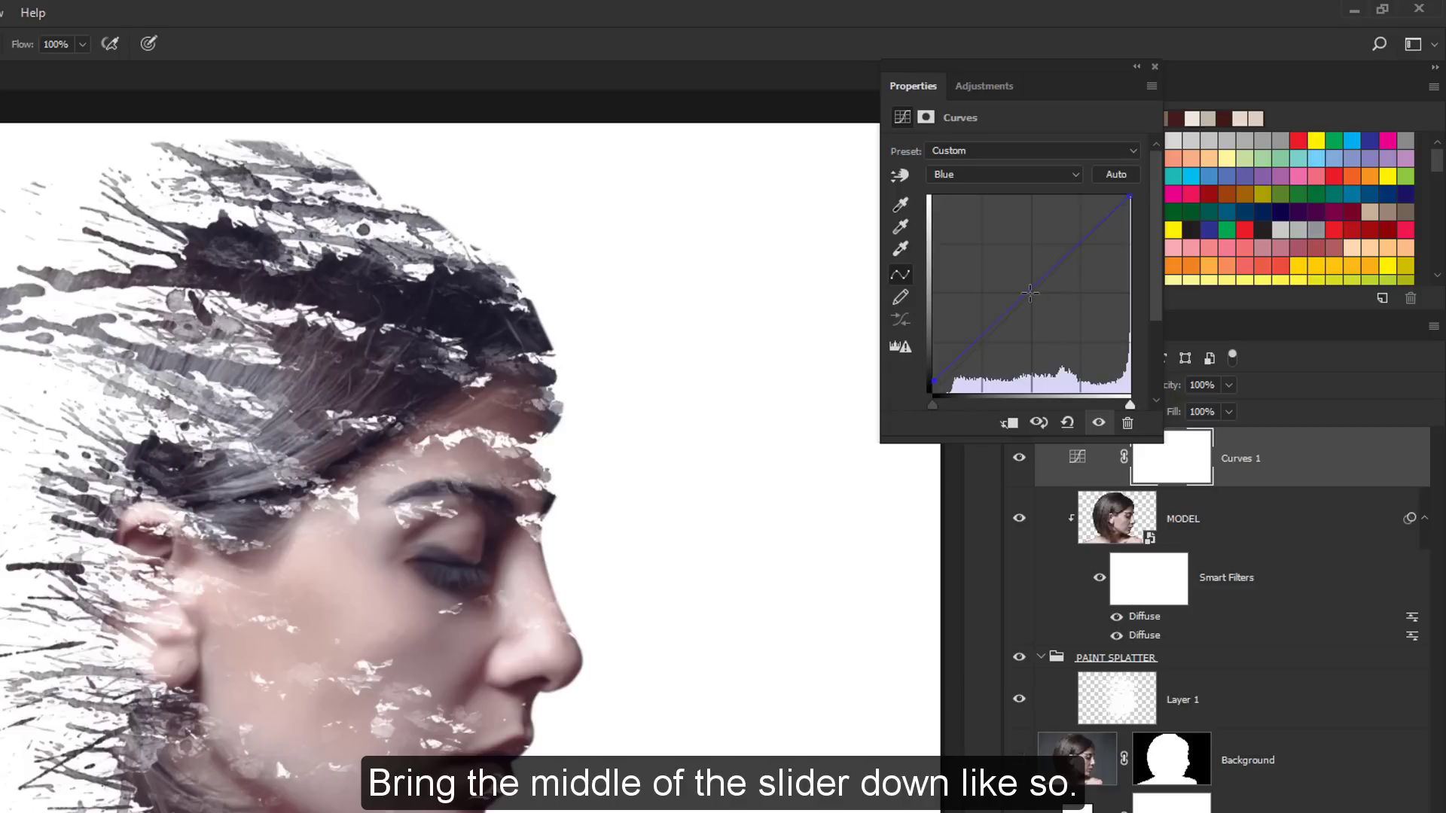
left_click_drag(1029, 293, 1037, 300)
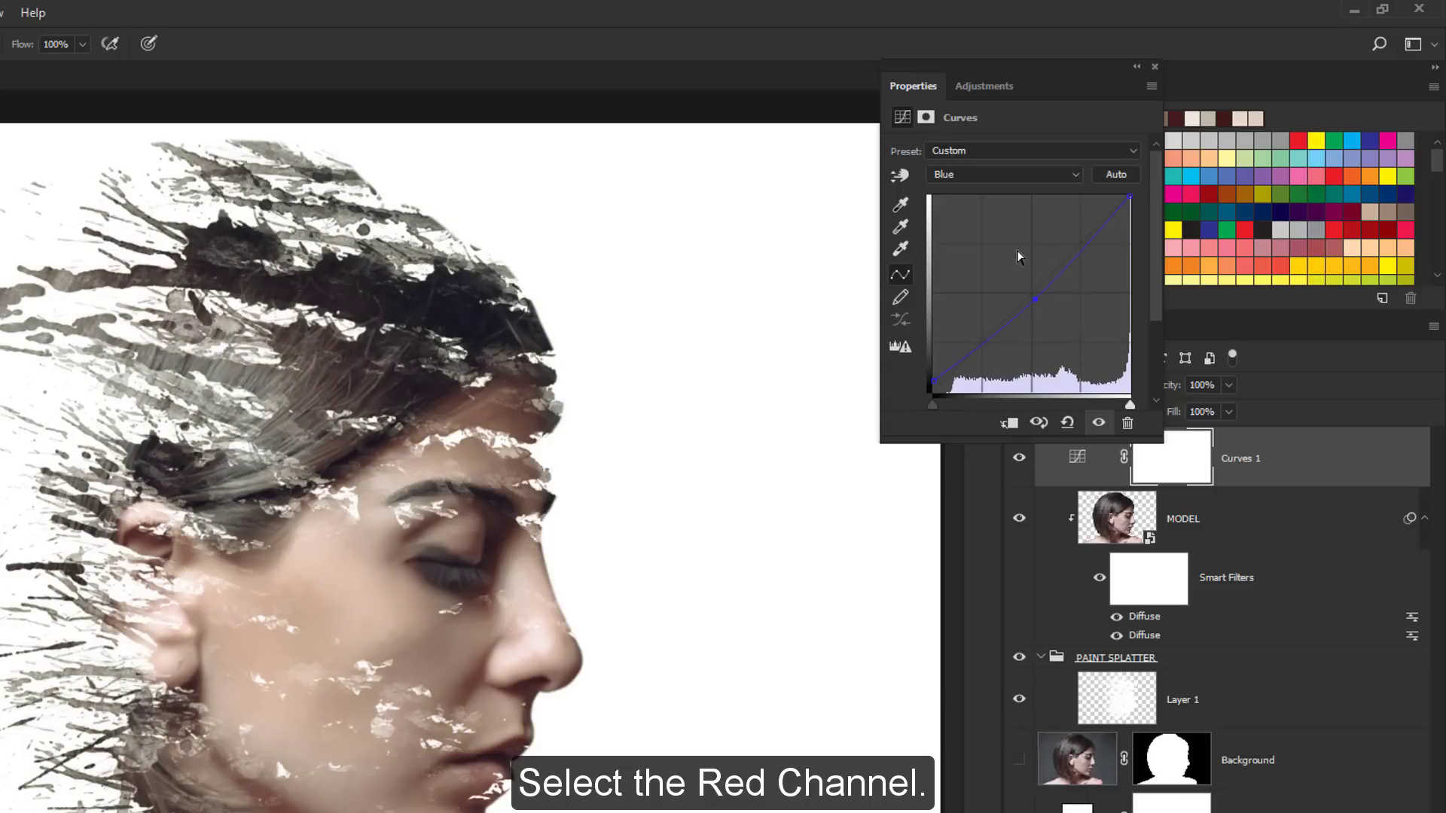
In the Red channel, raise the shadow end and pull the midtones down
left_click(1006, 174)
left_click(1006, 202)
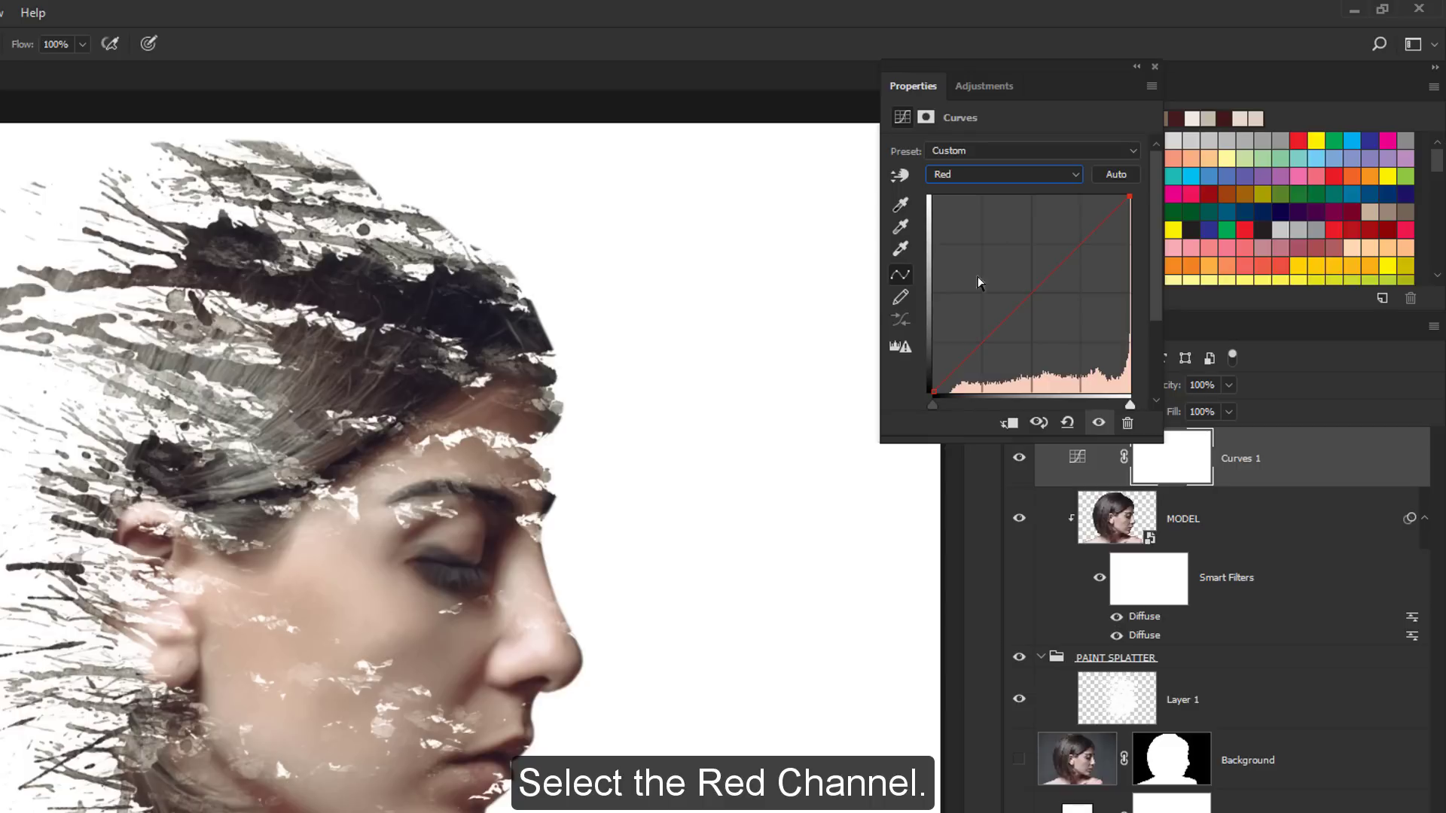
left_click_drag(928, 390, 939, 370)
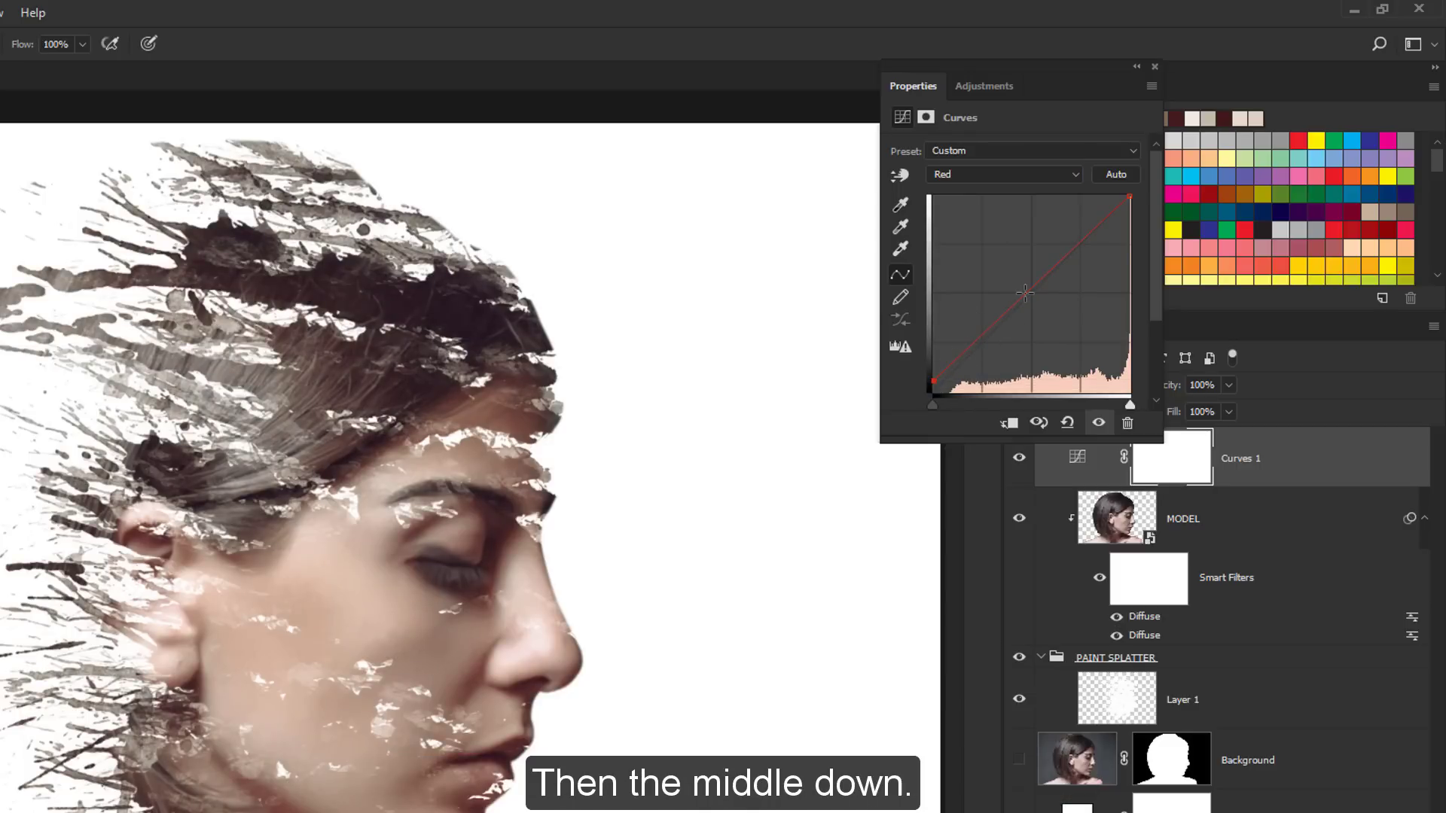
left_click_drag(1028, 290, 1033, 299)
left_click_drag(932, 378, 933, 374)
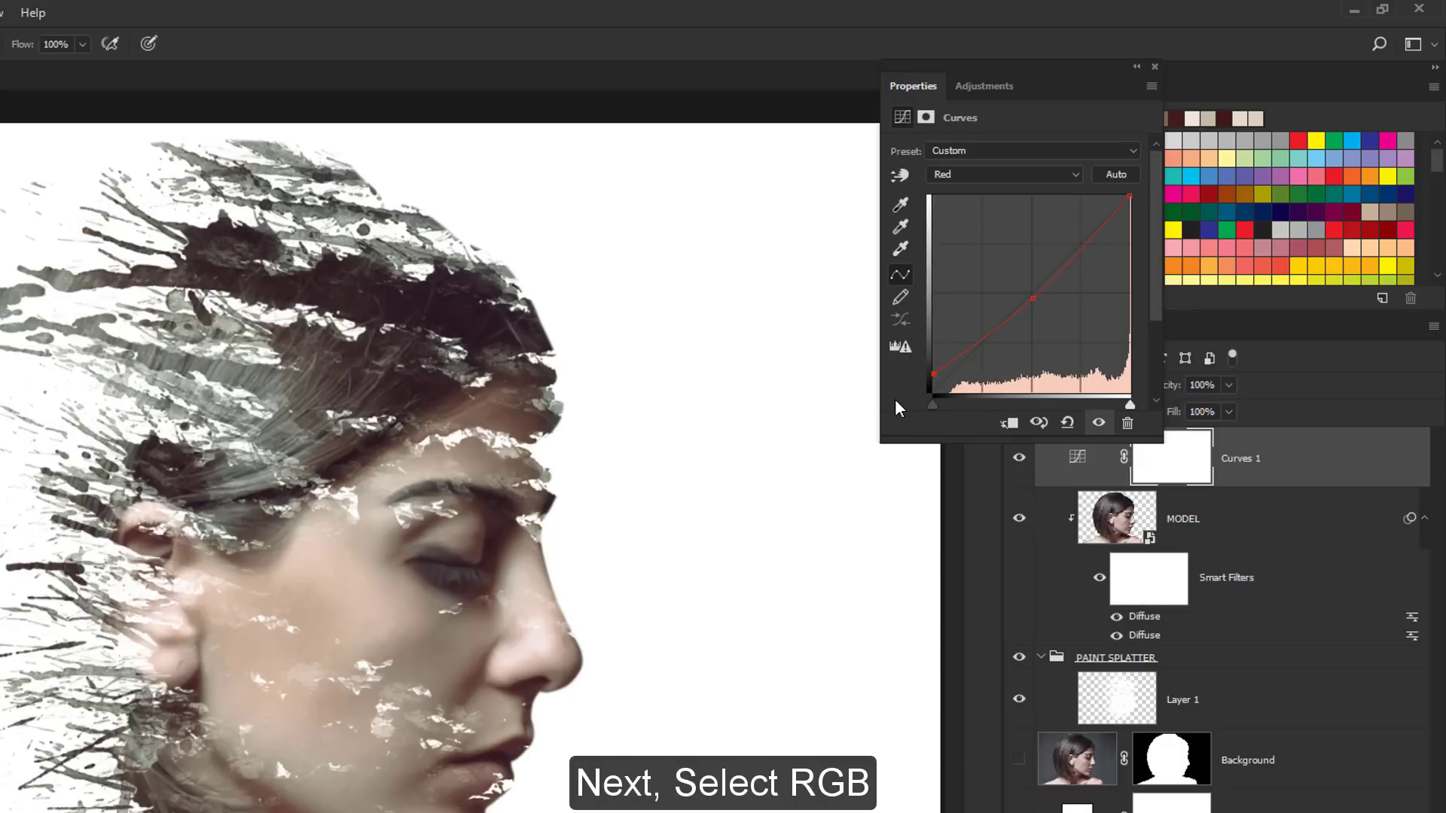
Slightly brighten the RGB midtones and deepen the shadows, then close the Curves properties
left_click(954, 178)
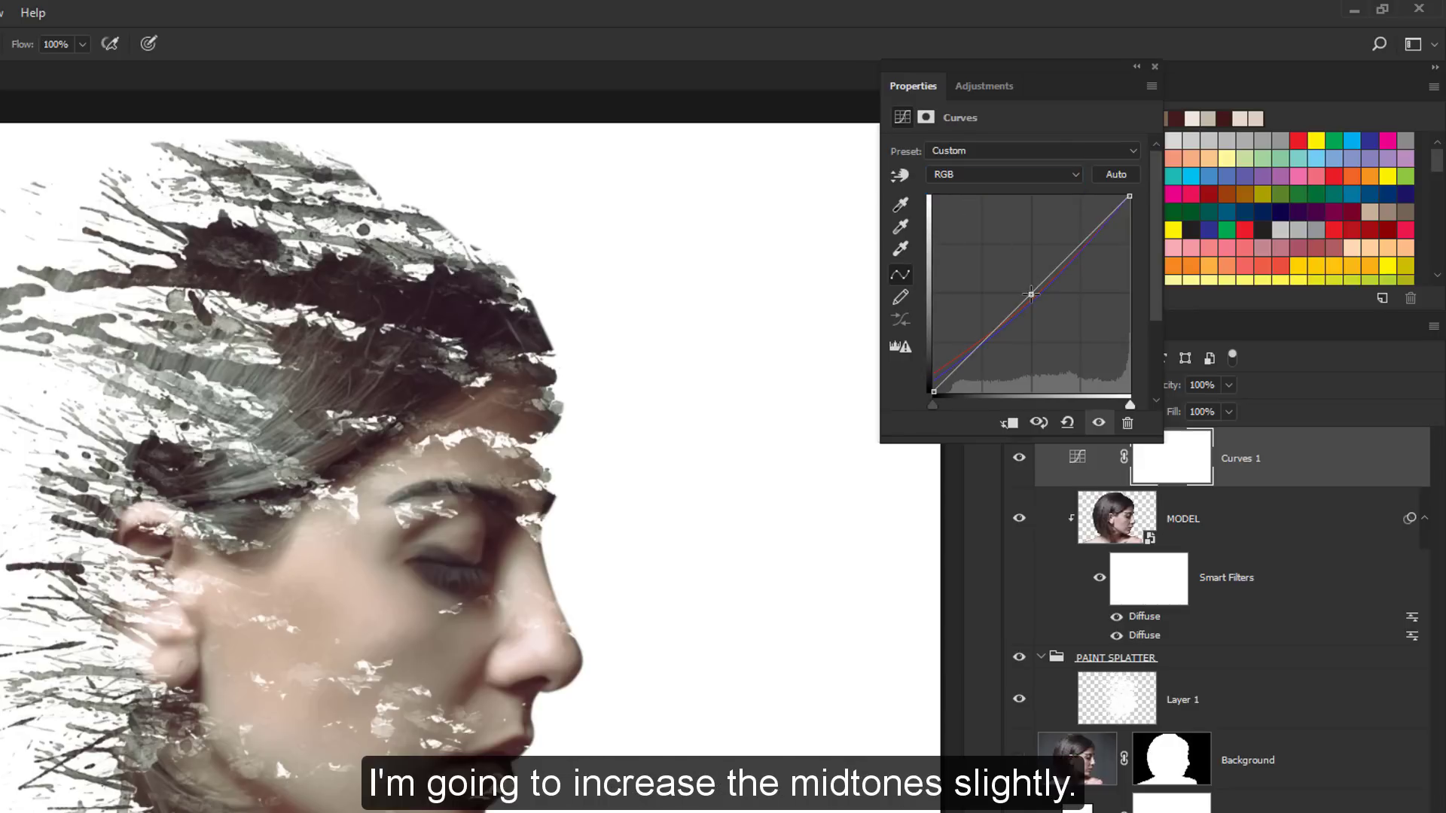
left_click_drag(1031, 293, 1025, 287)
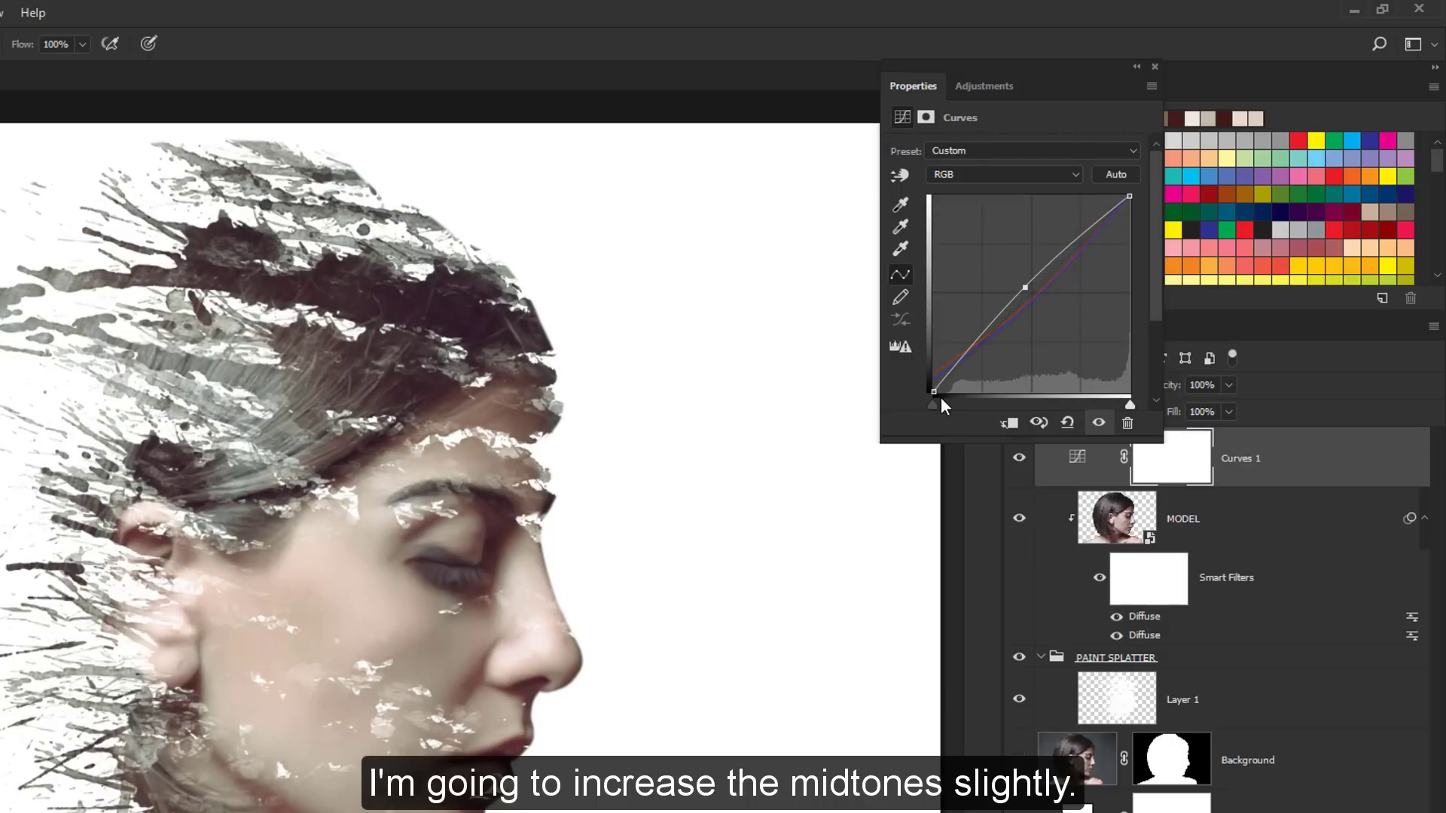
left_click_drag(933, 392, 944, 390)
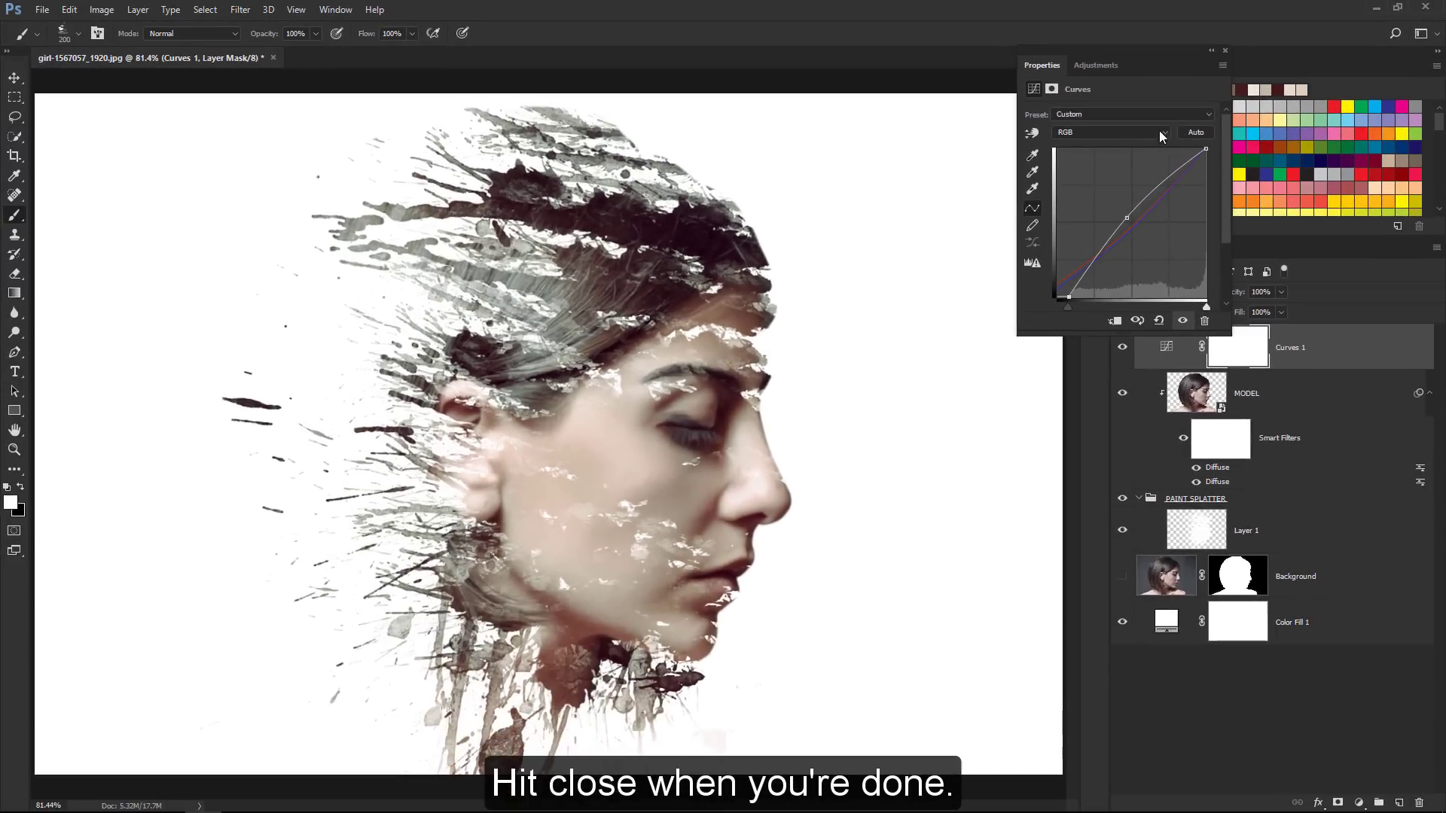
left_click(1223, 50)
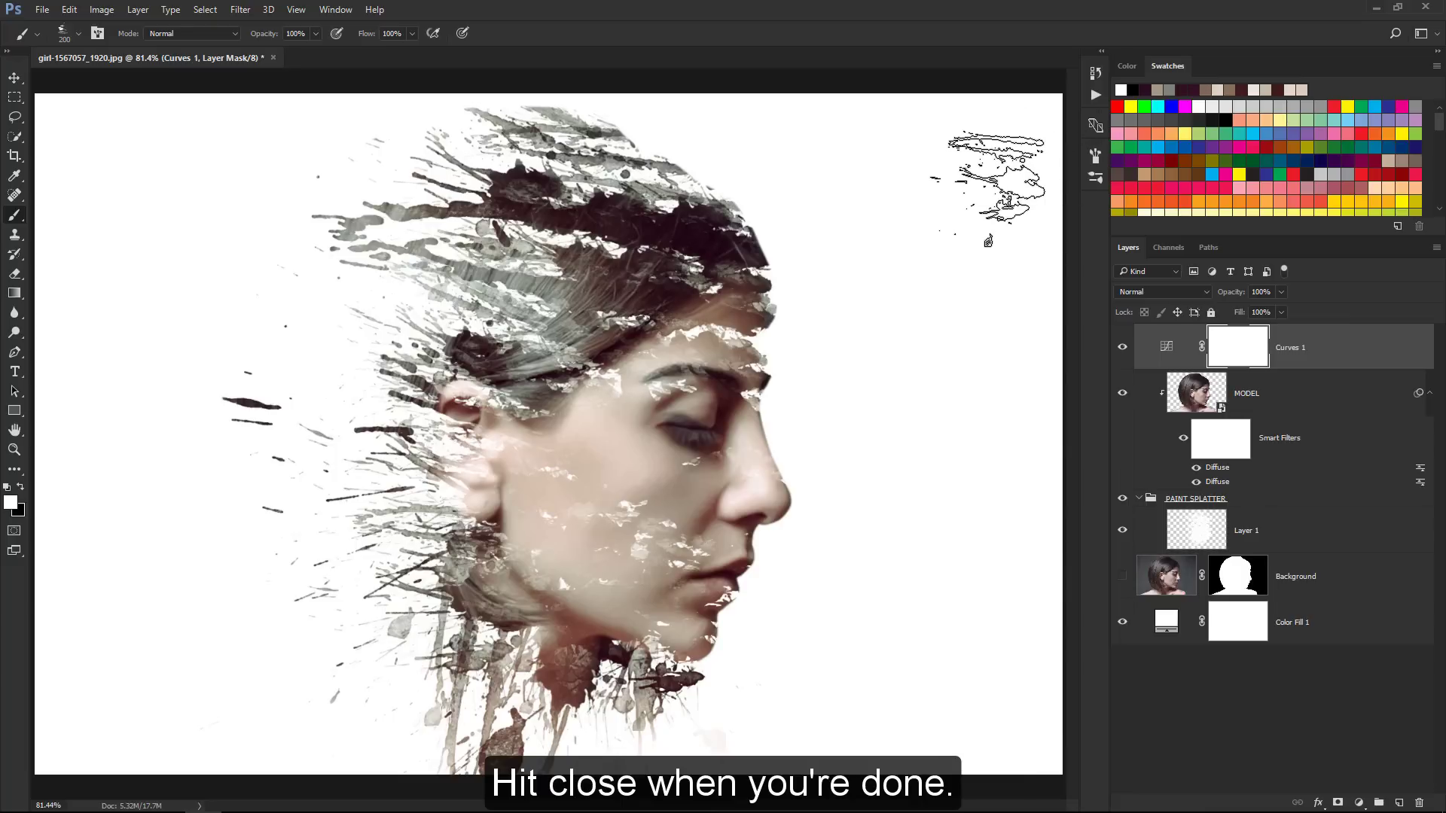
Stamp all visible layers into a new layer named MERGED
key("v")
type("PAINT SPLATTER")
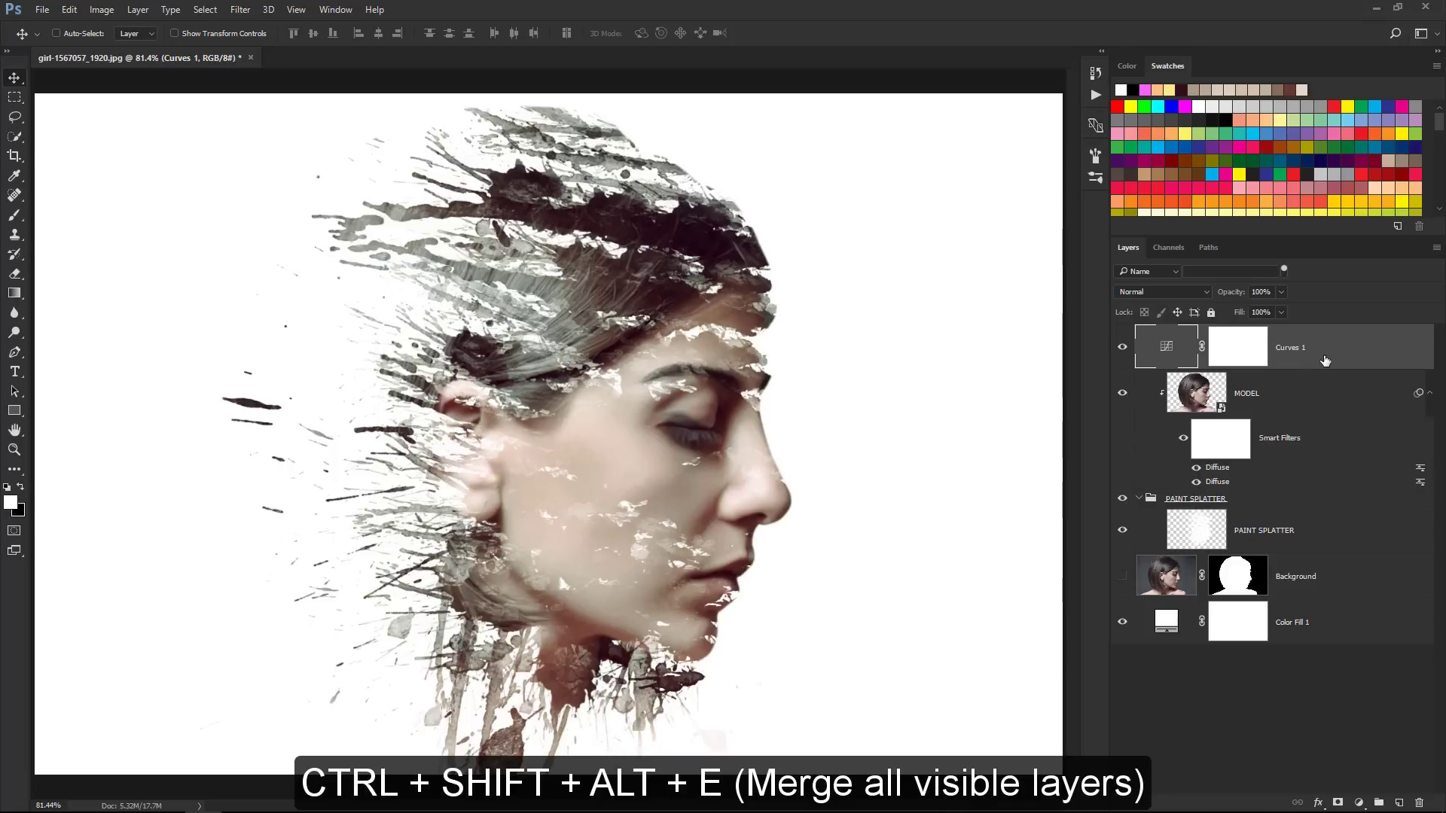
key("ctrl+shift+alt+e")
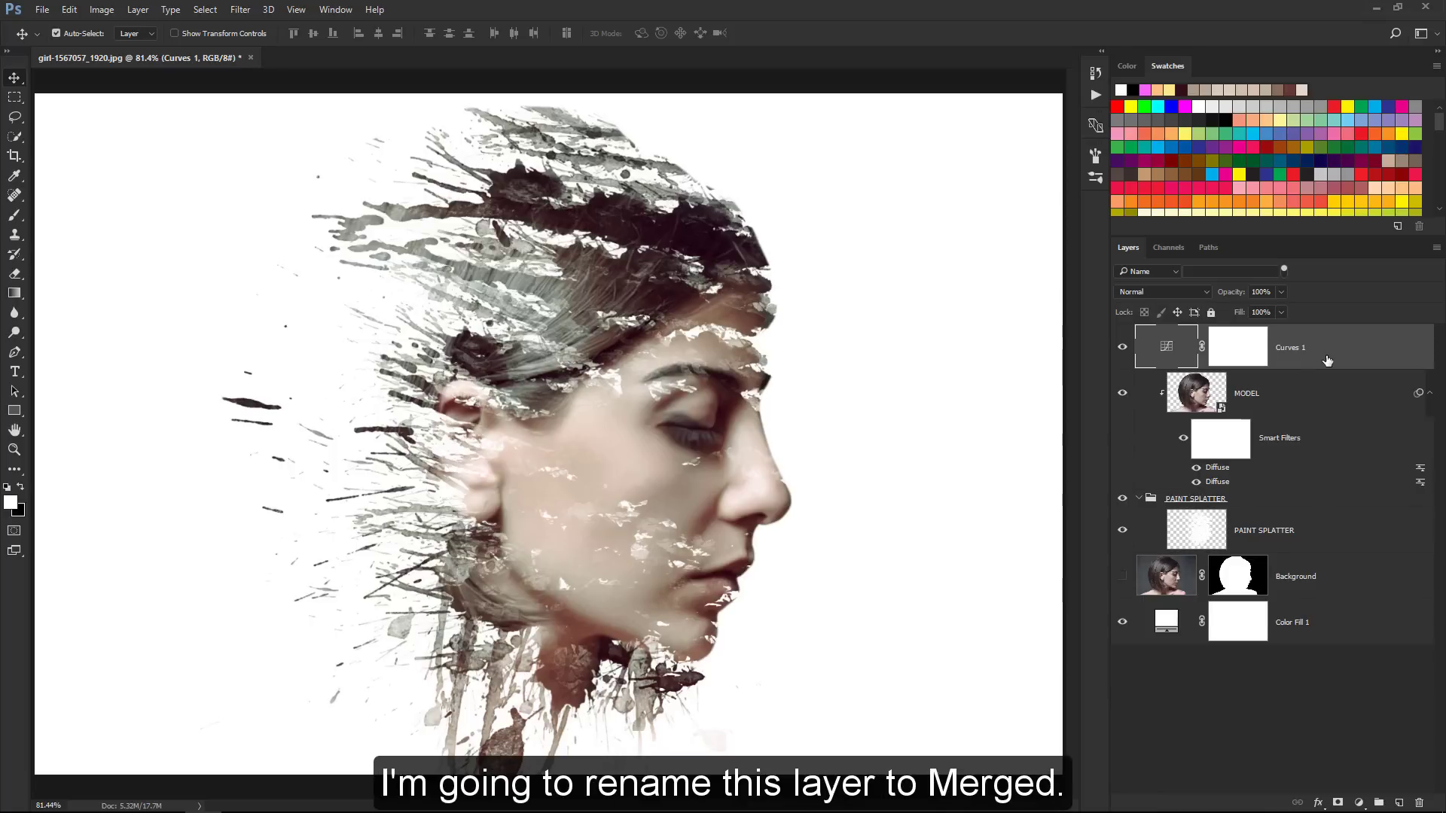
key("ctrl+shift+alt+e")
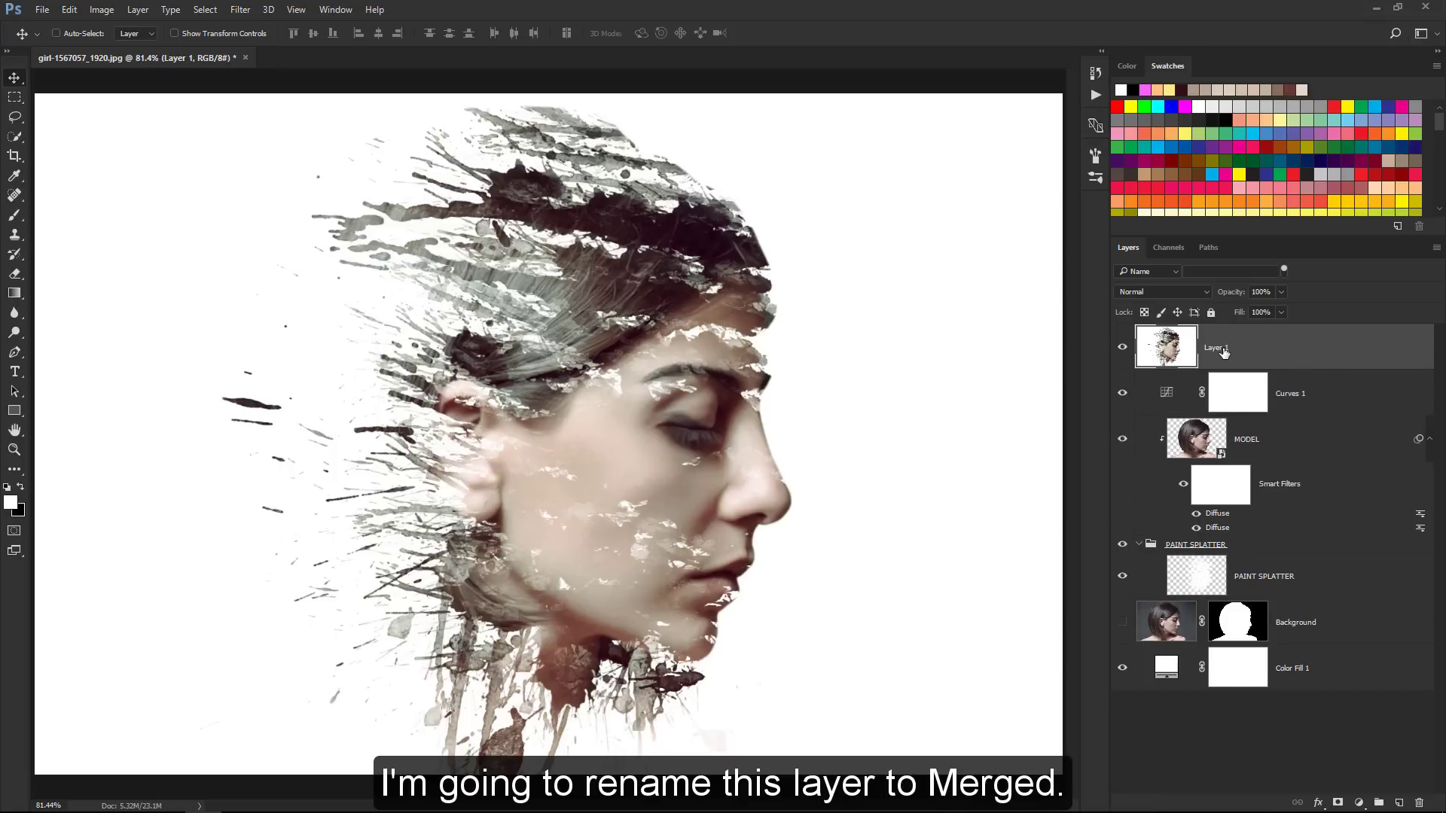
double_click(1223, 348)
type("MERGED")
key("Return")
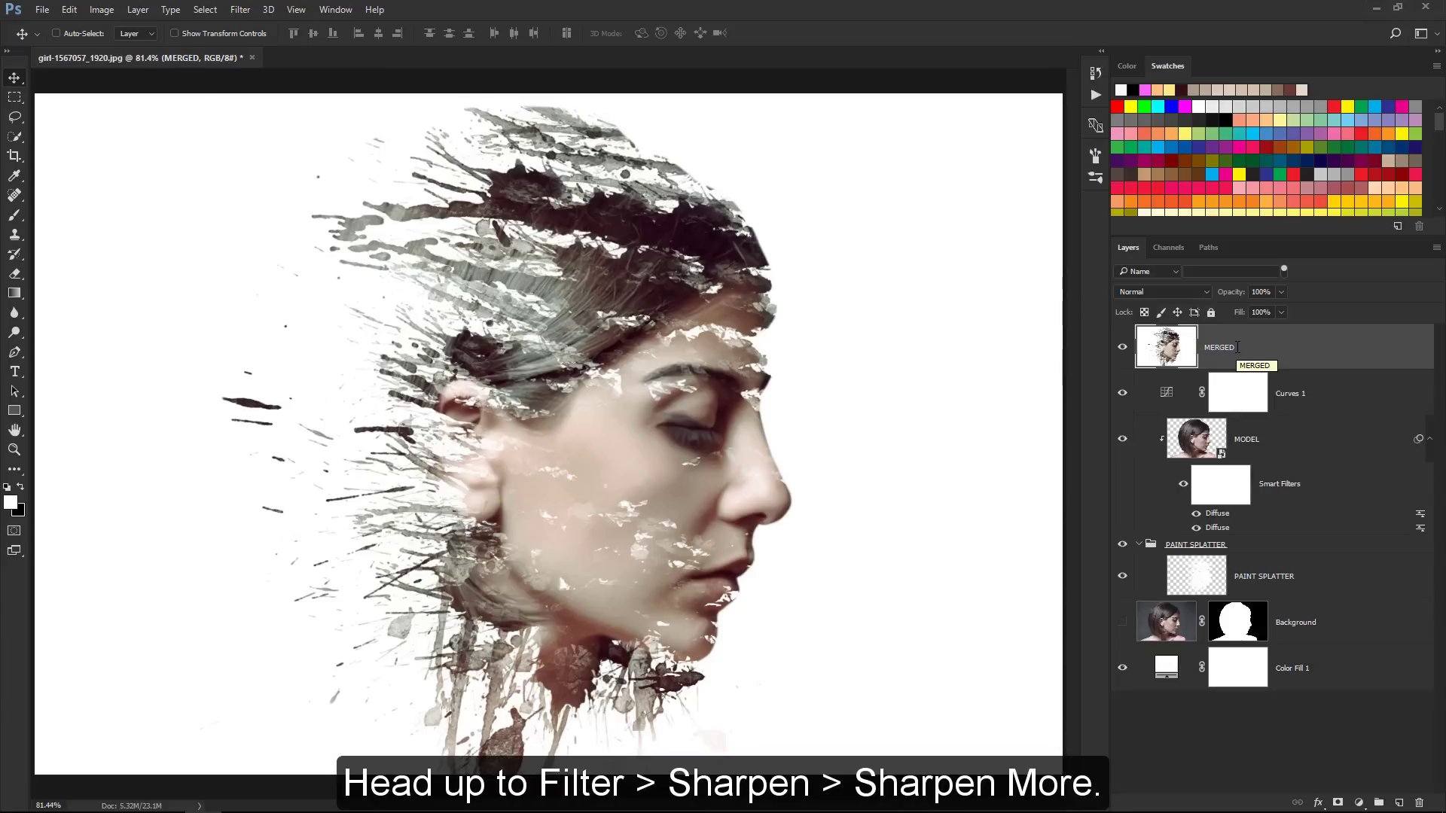
Apply Sharpen More to MERGED and set its opacity to 100%
left_click(240, 10)
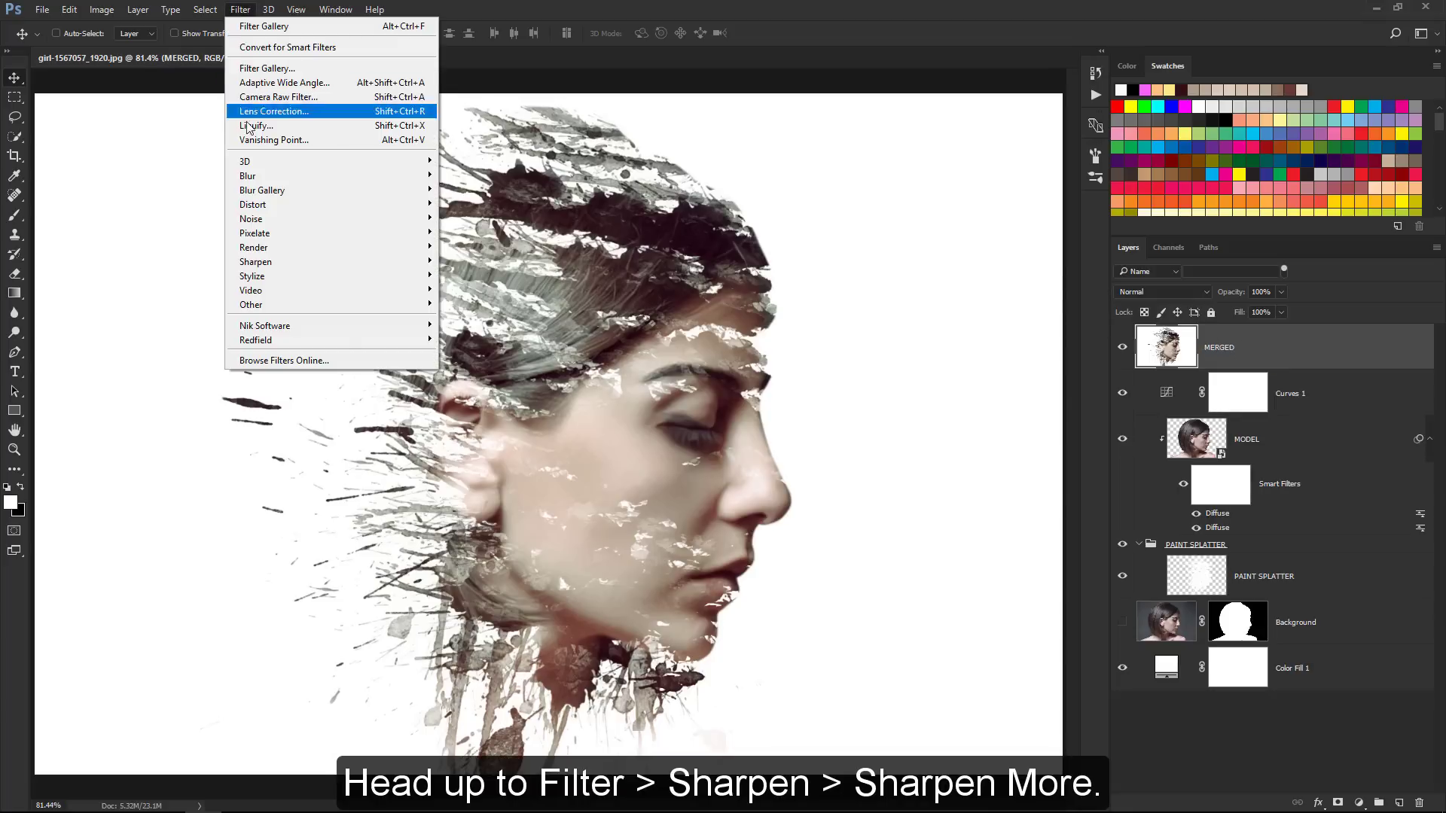
mouse_move(328, 260)
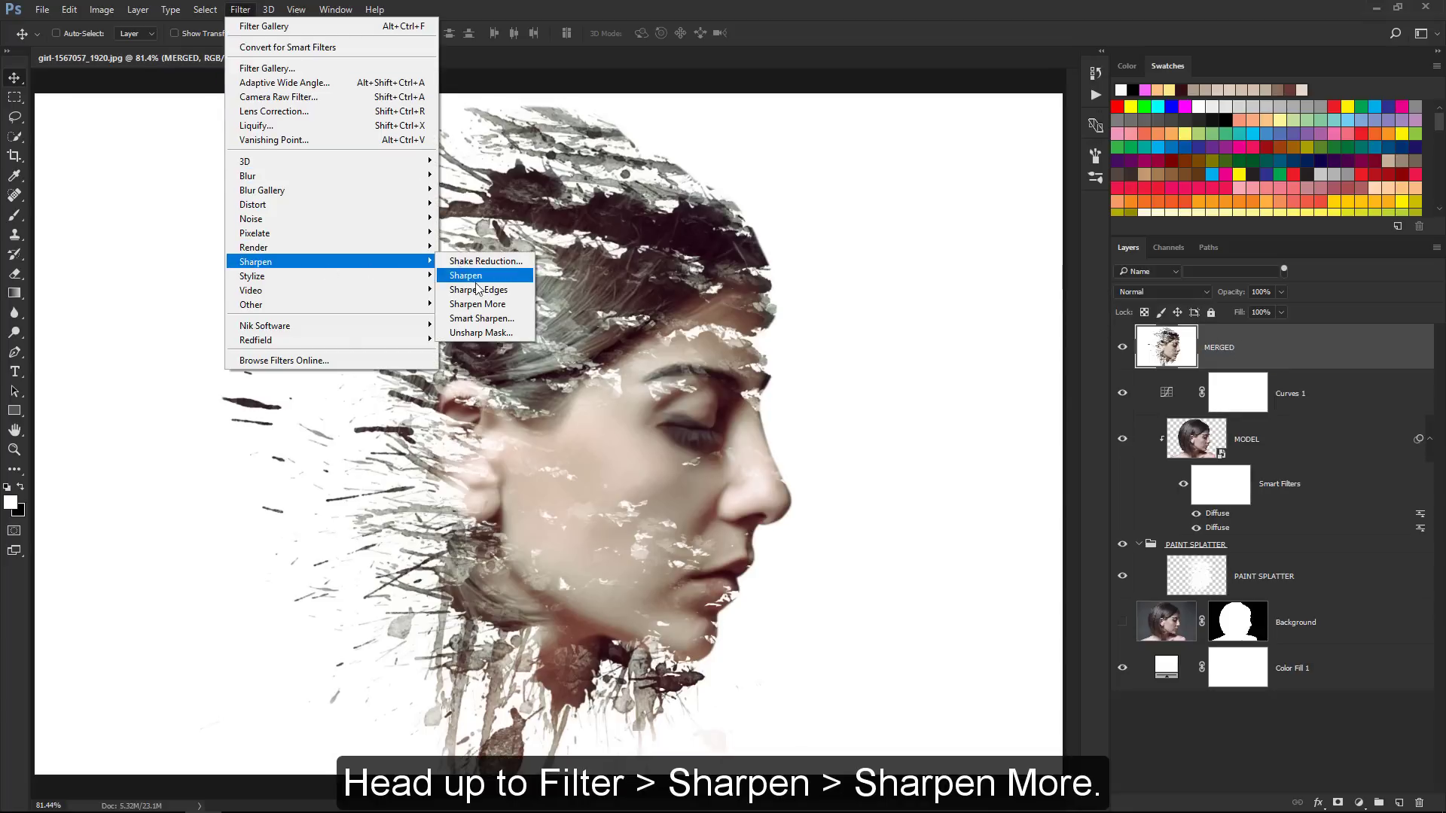
left_click(523, 312)
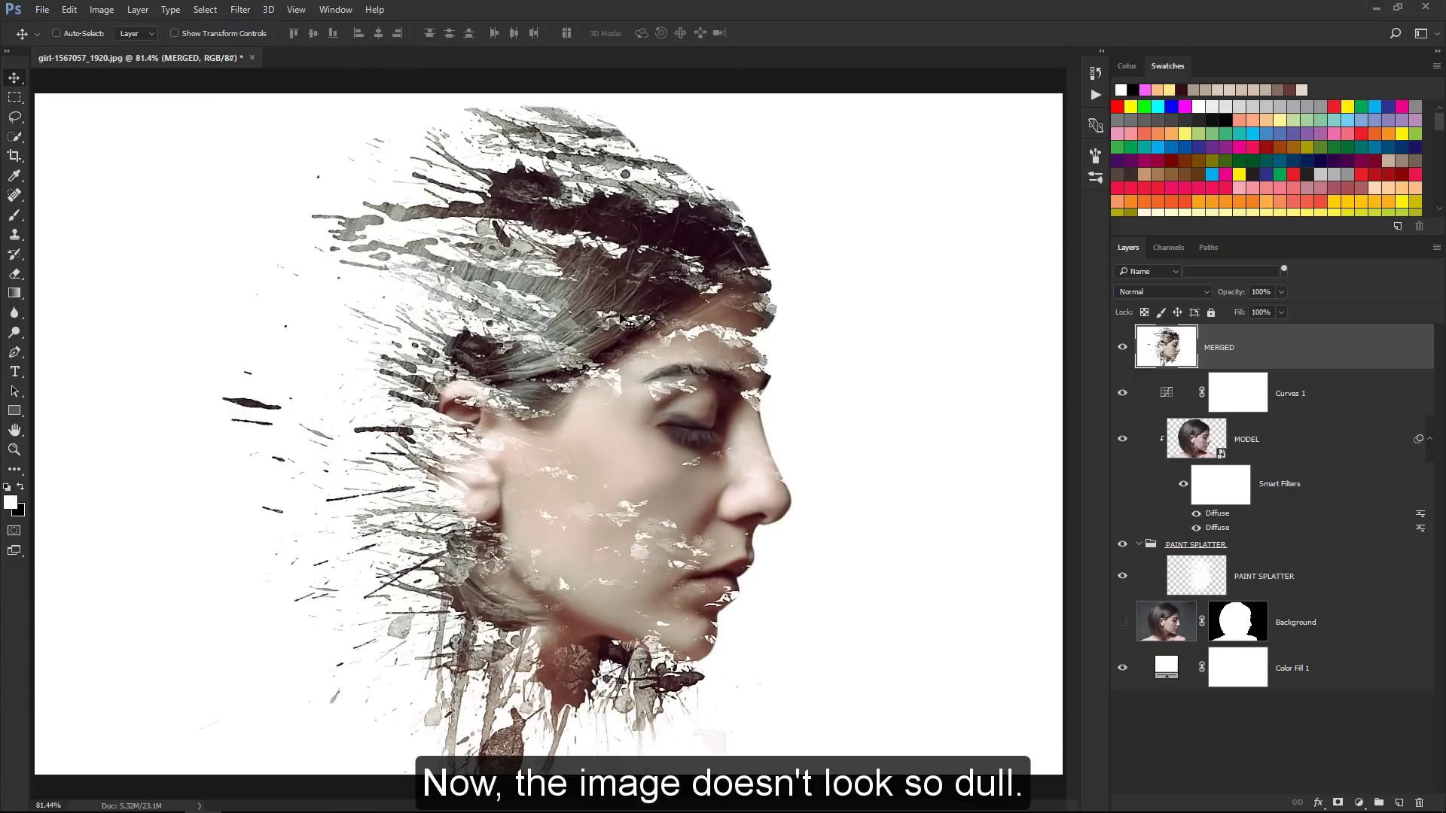
left_click(1258, 292)
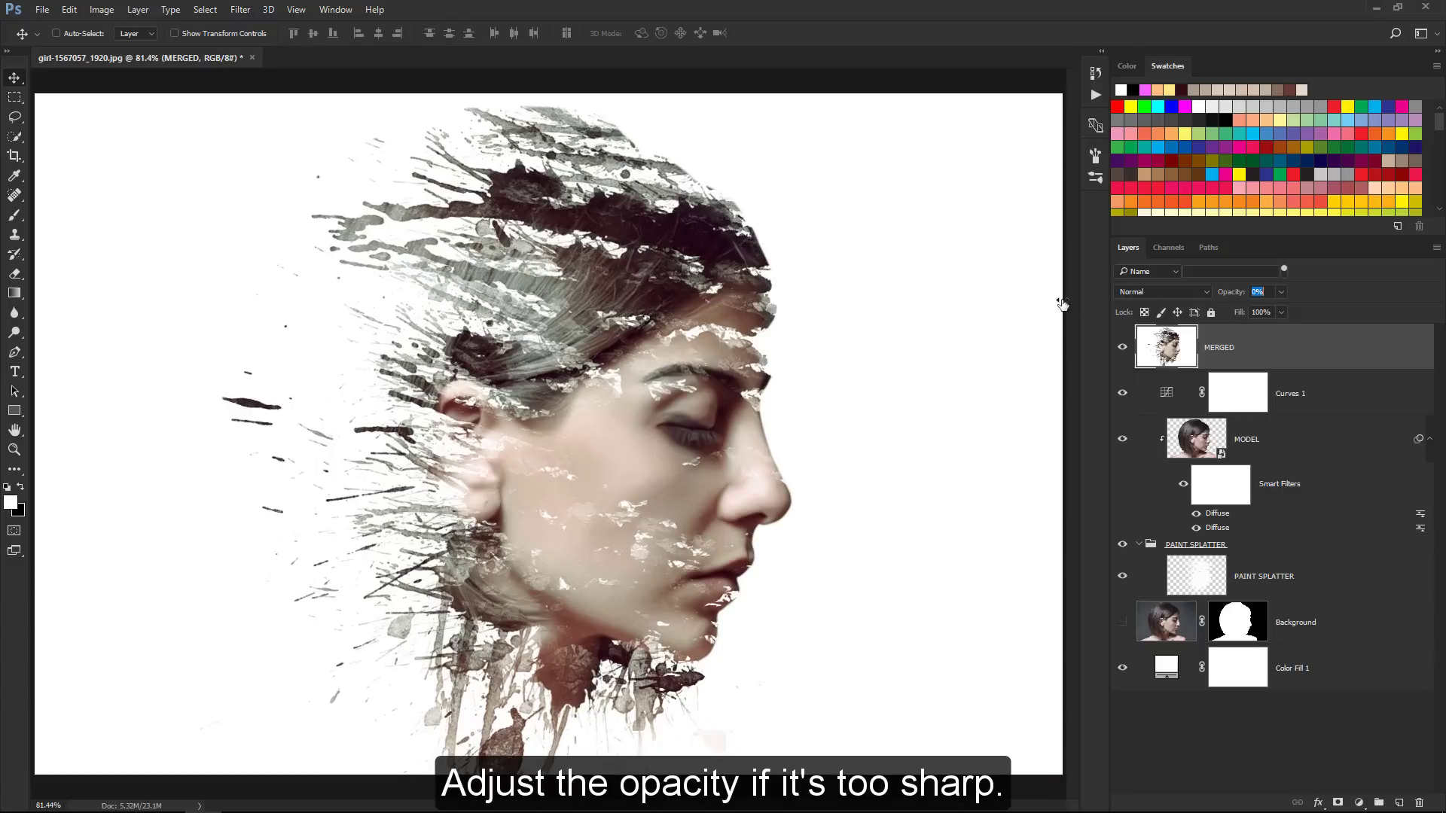
left_click_drag(1233, 292, 1308, 291)
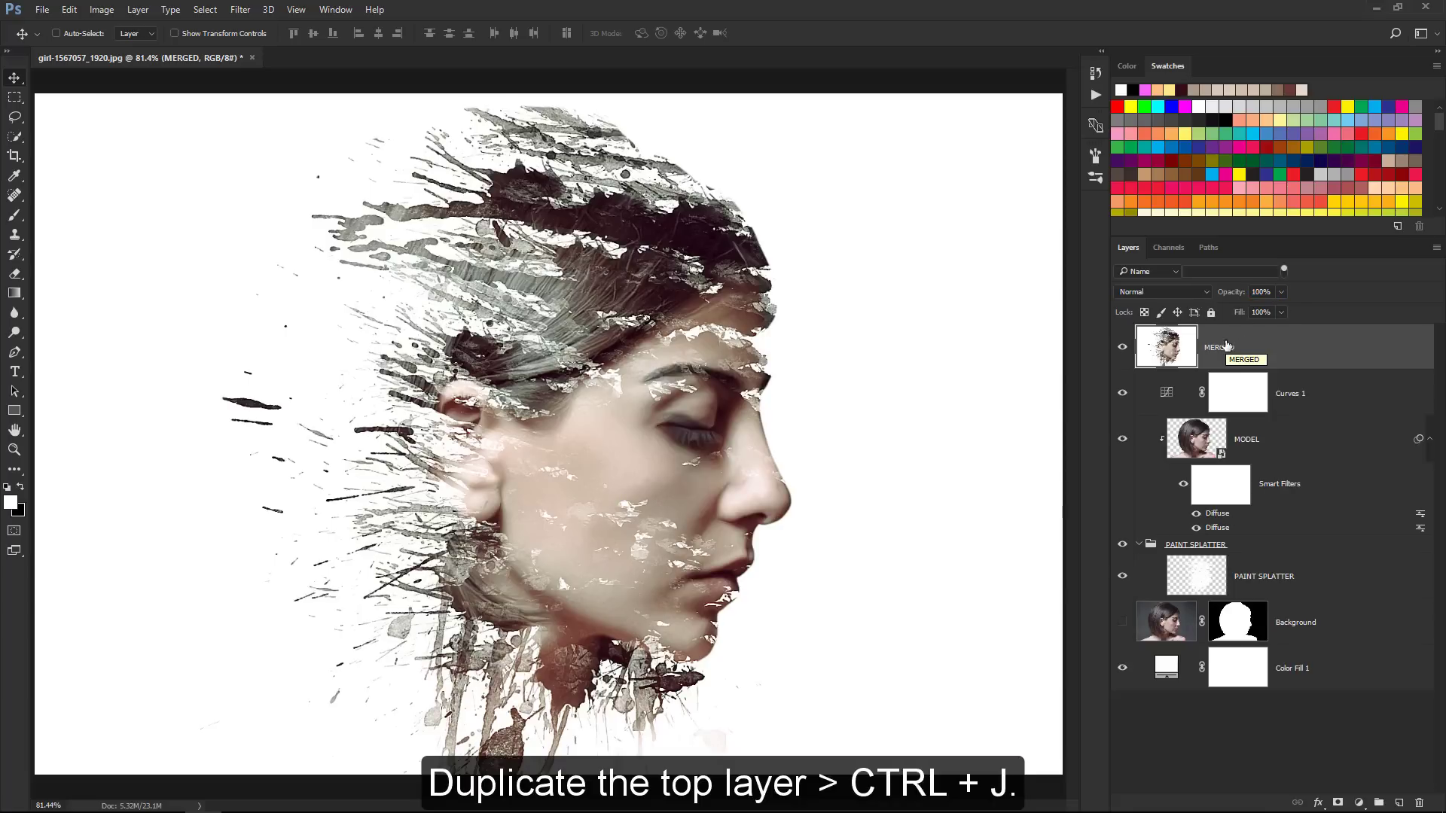
Duplicate the MERGED layer and rename the copy 'FILTER GALLERY'
key("ctrl+j")
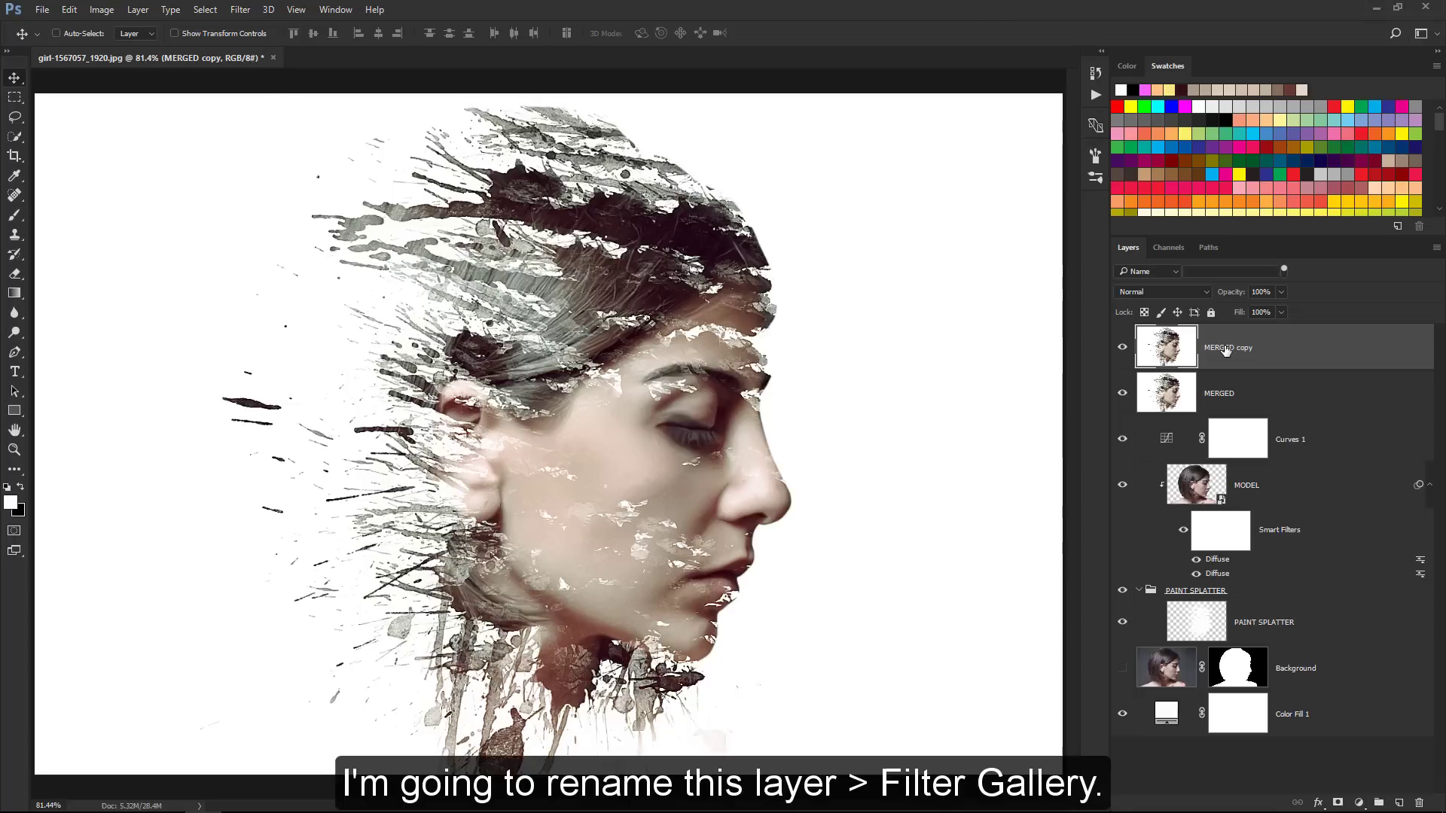
double_click(1225, 348)
type("FILTER GA")
type("LLERY")
key("Return")
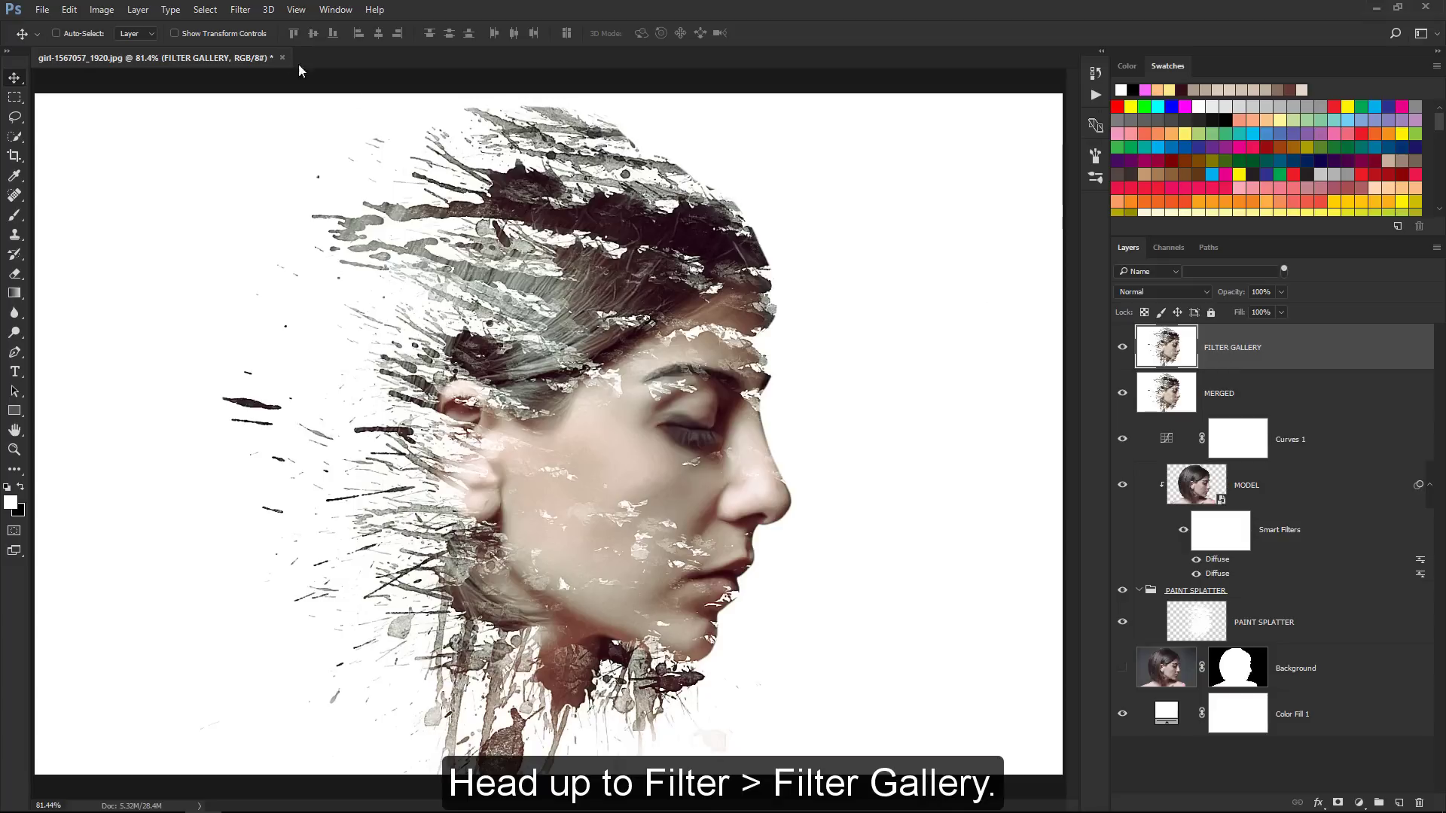
Apply a Canvas Texturizer at 80% scaling with relief lowered to 5
left_click(239, 10)
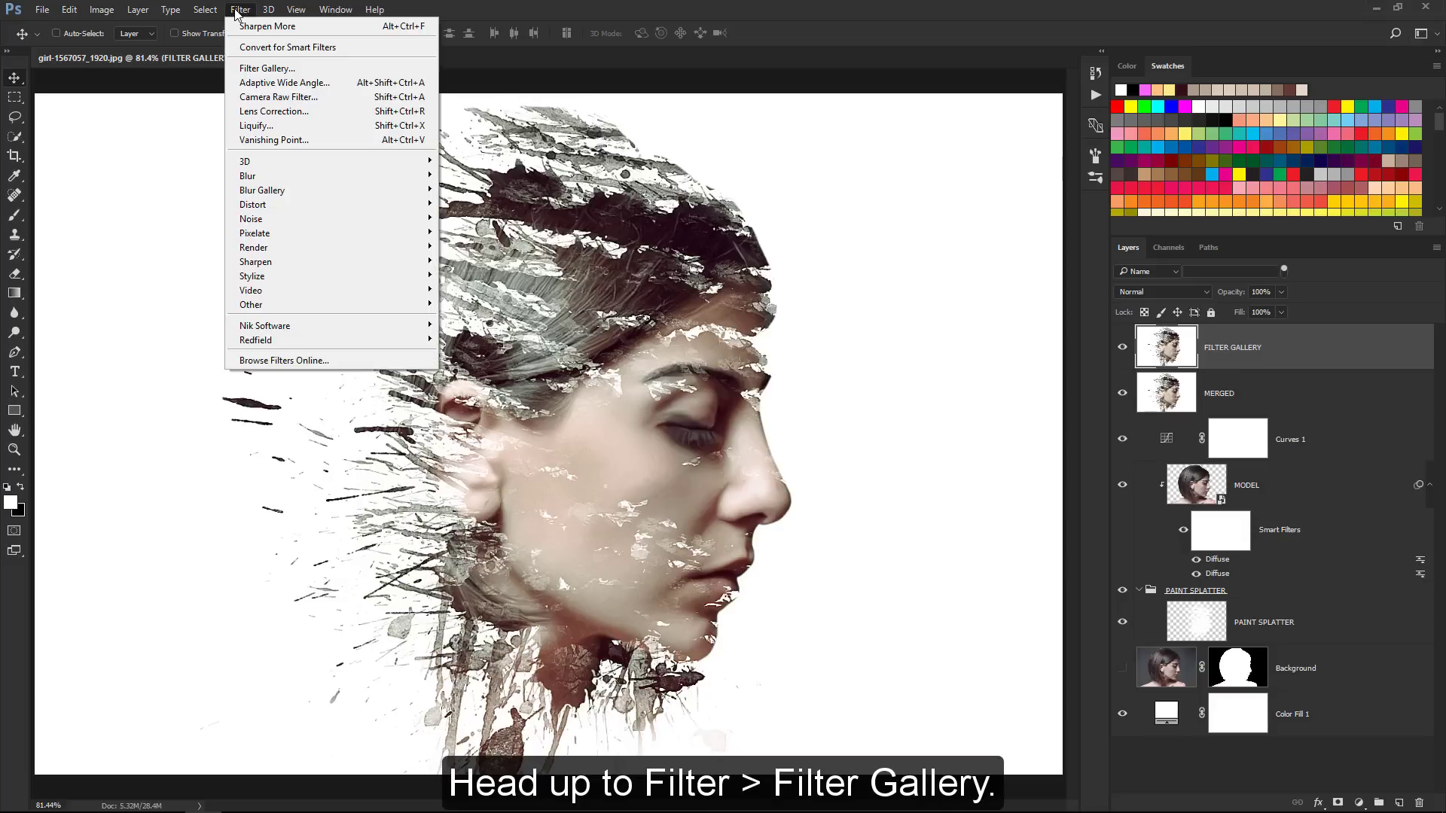
left_click(336, 72)
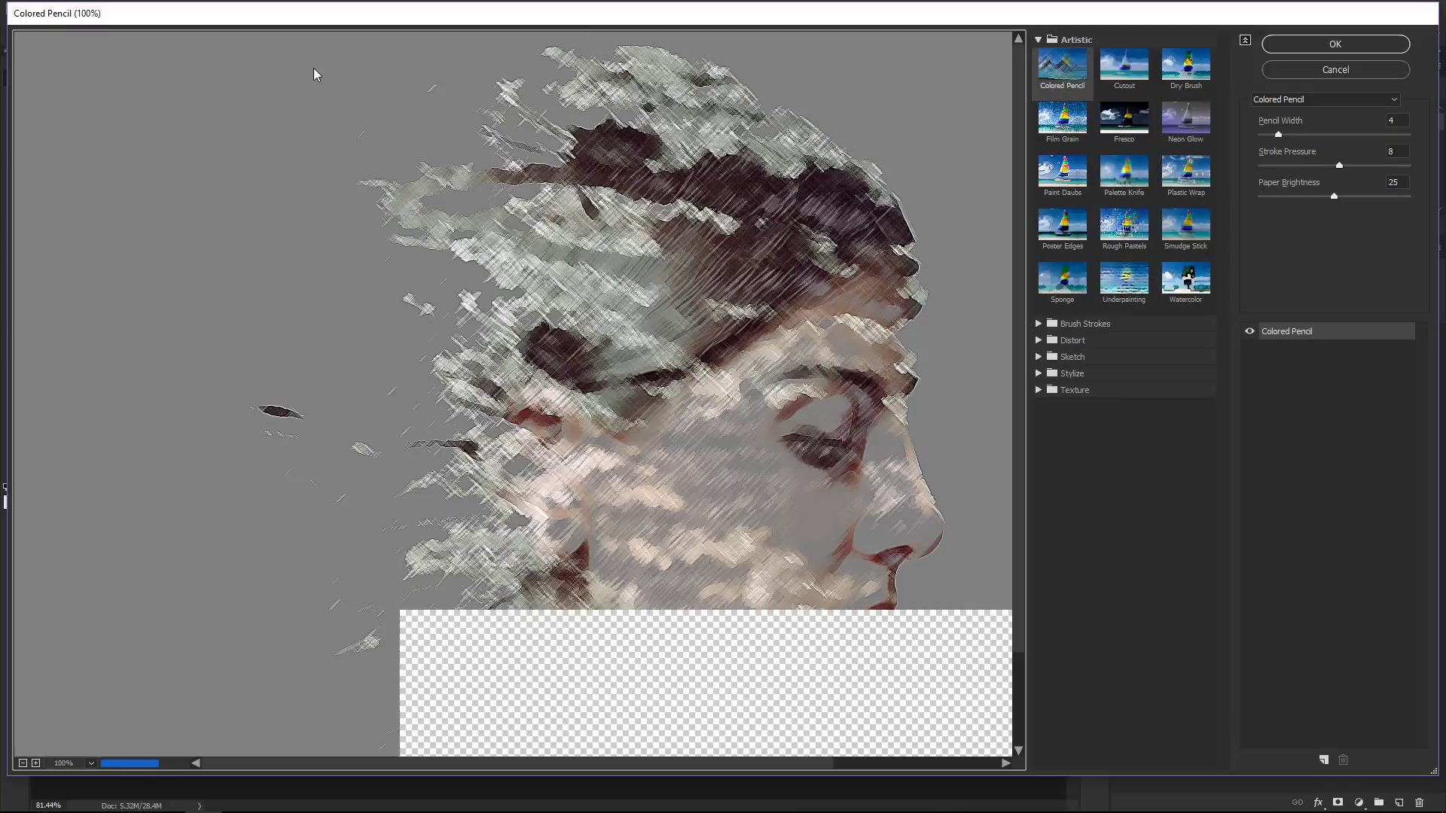
left_click(1038, 40)
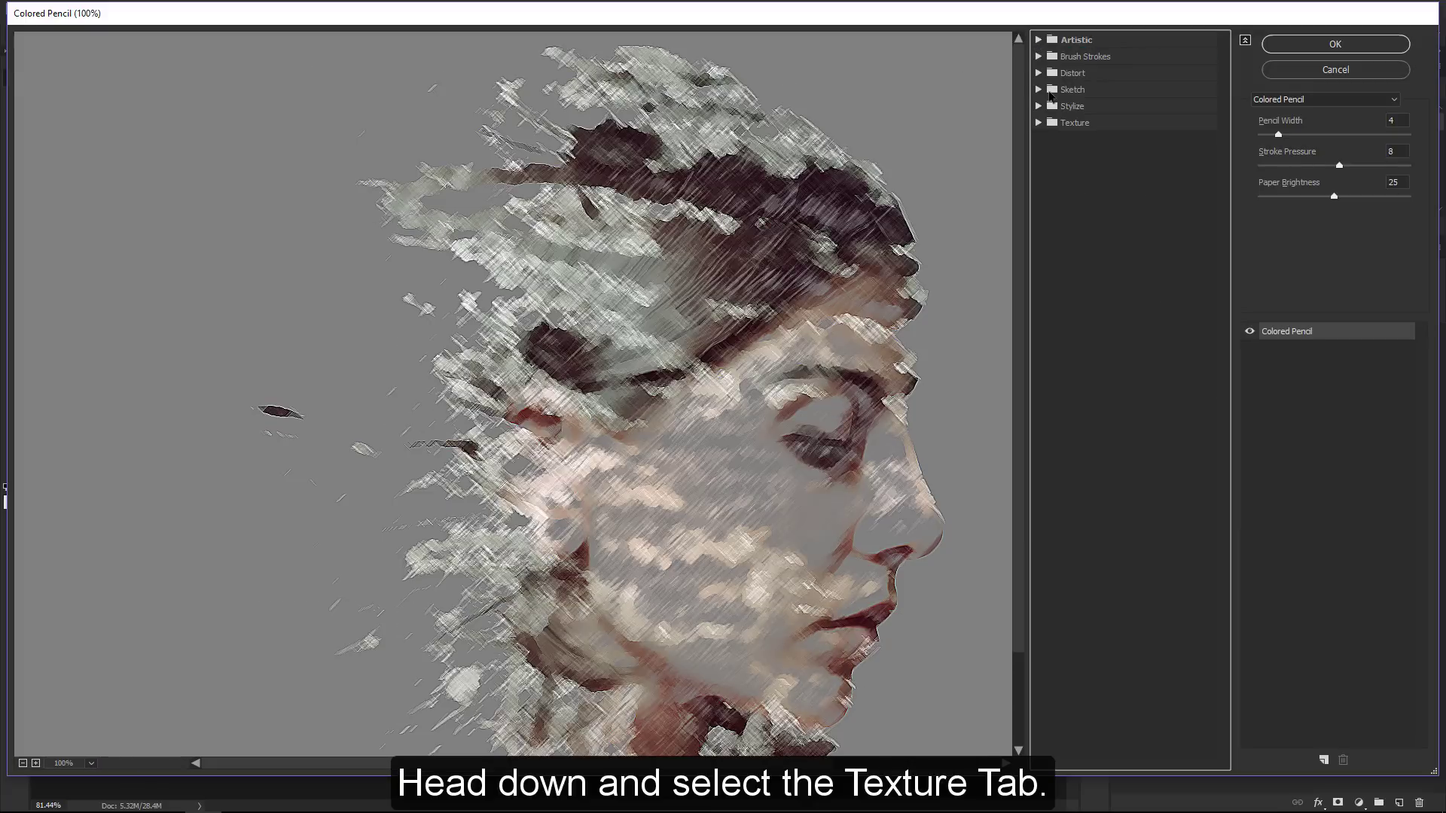
left_click(1088, 124)
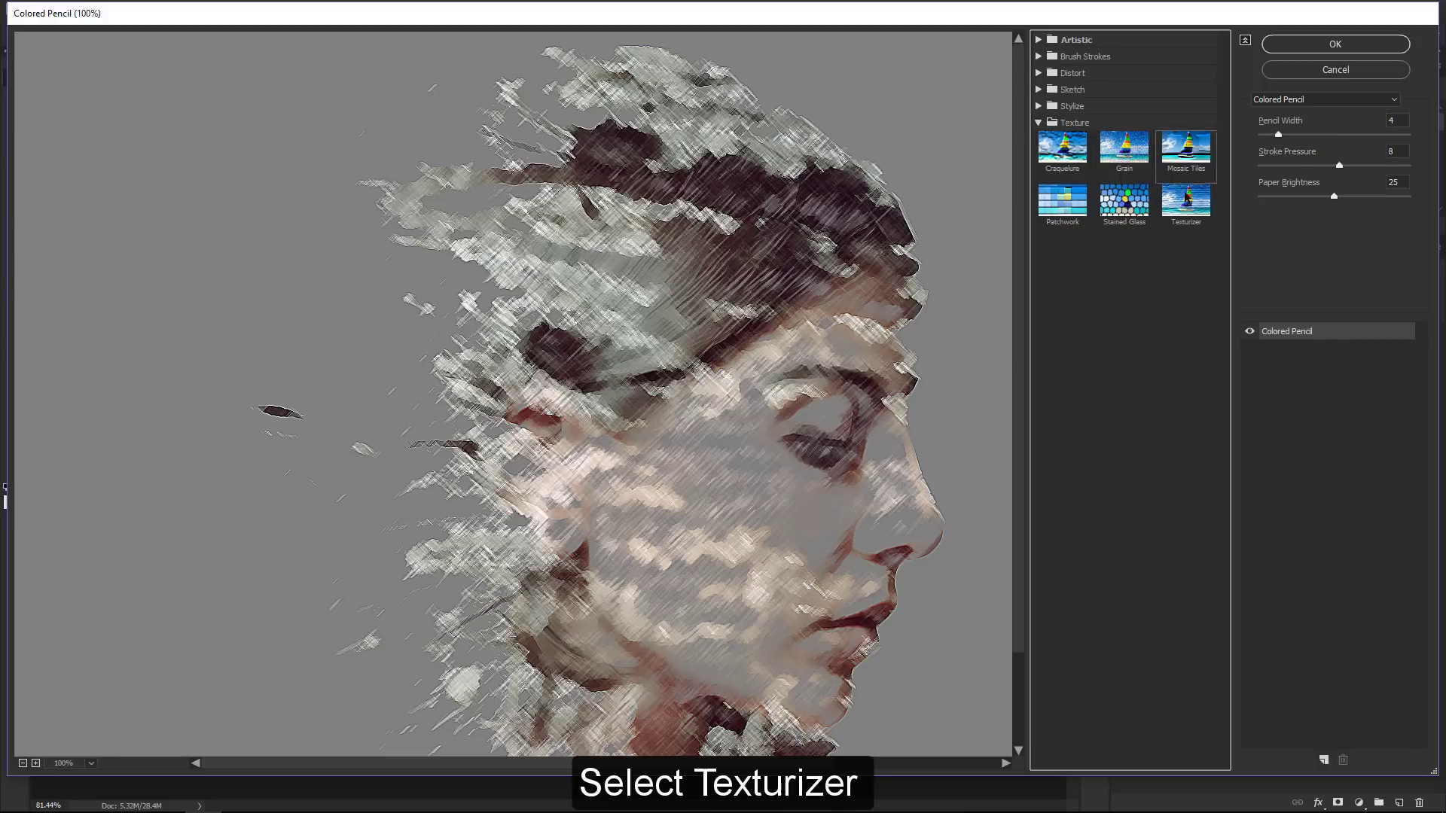
left_click(1202, 218)
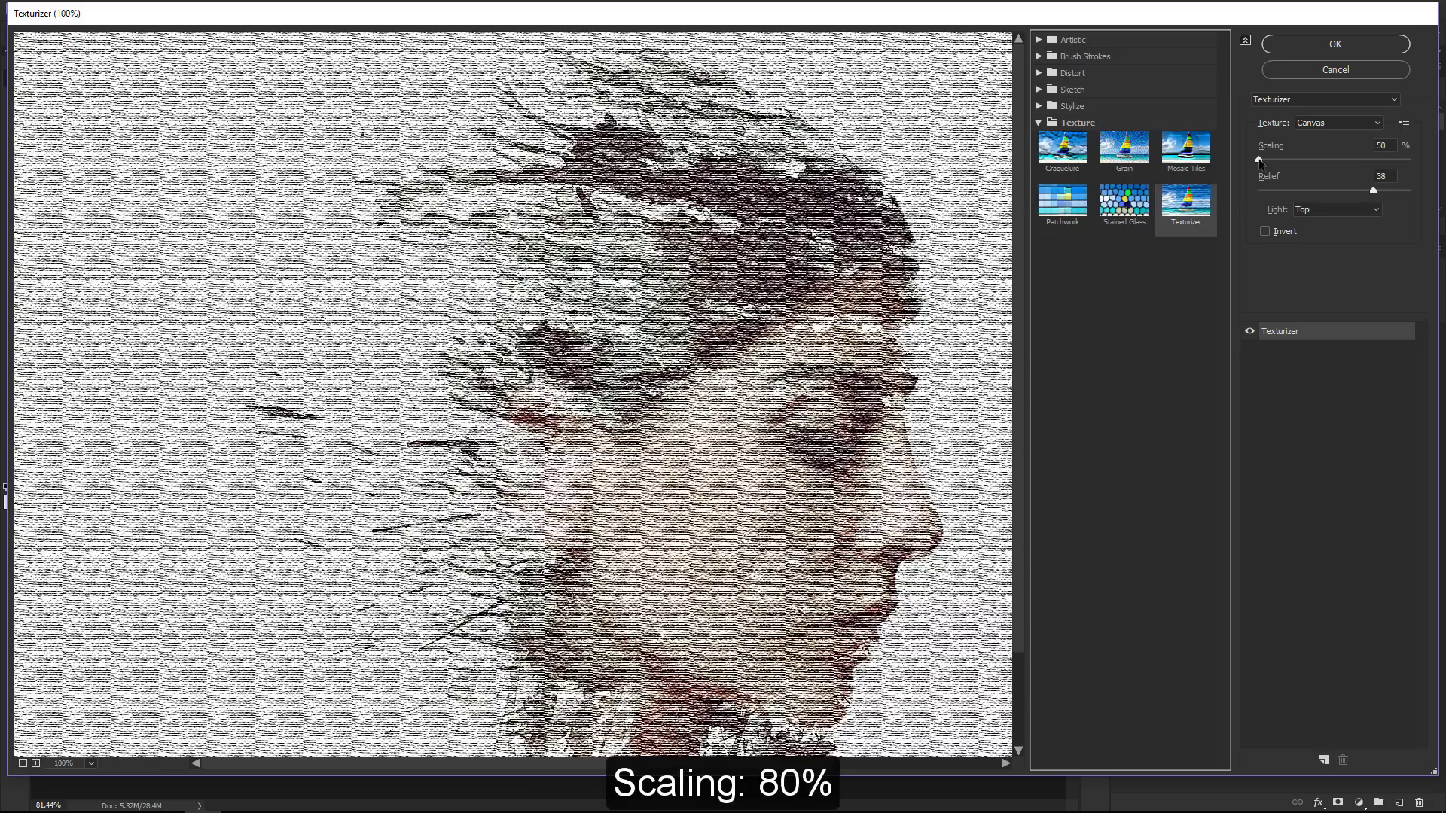
mouse_move(1259, 159)
left_mouse_down()
mouse_move(1303, 160)
mouse_move(1288, 159)
left_mouse_up()
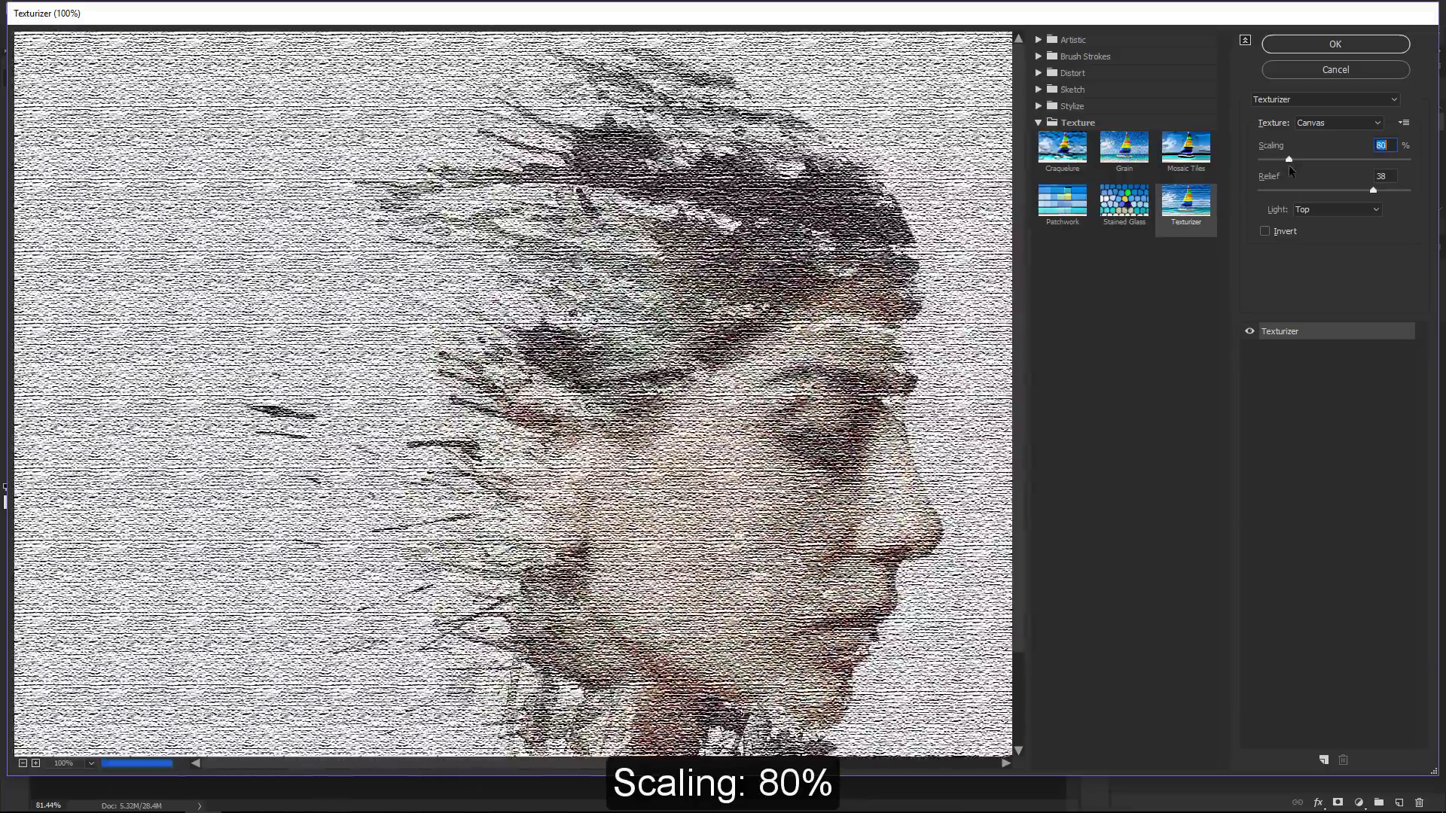
mouse_move(1375, 191)
left_mouse_down()
mouse_move(1248, 195)
mouse_move(1277, 196)
left_mouse_up()
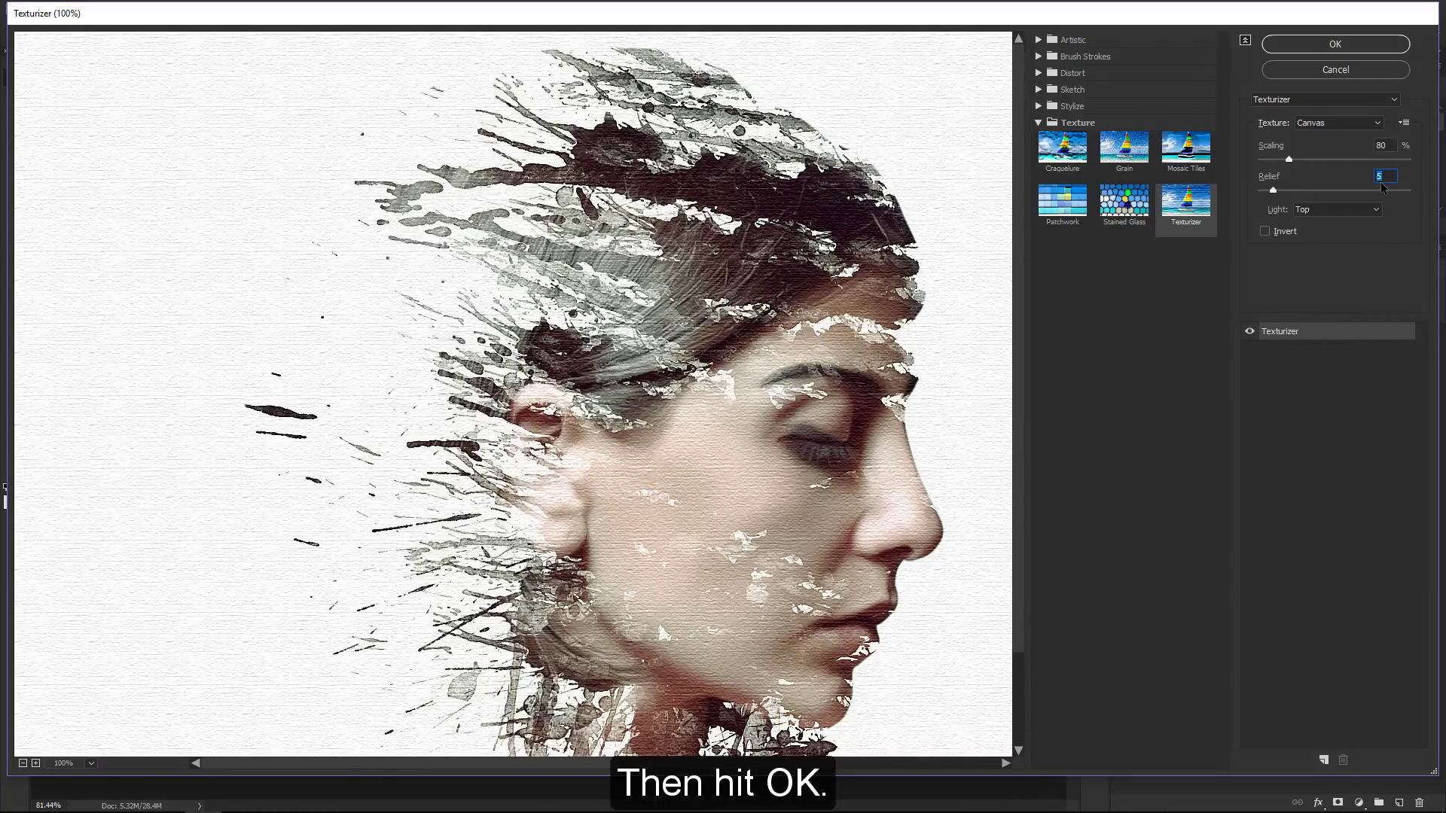
left_click(1384, 46)
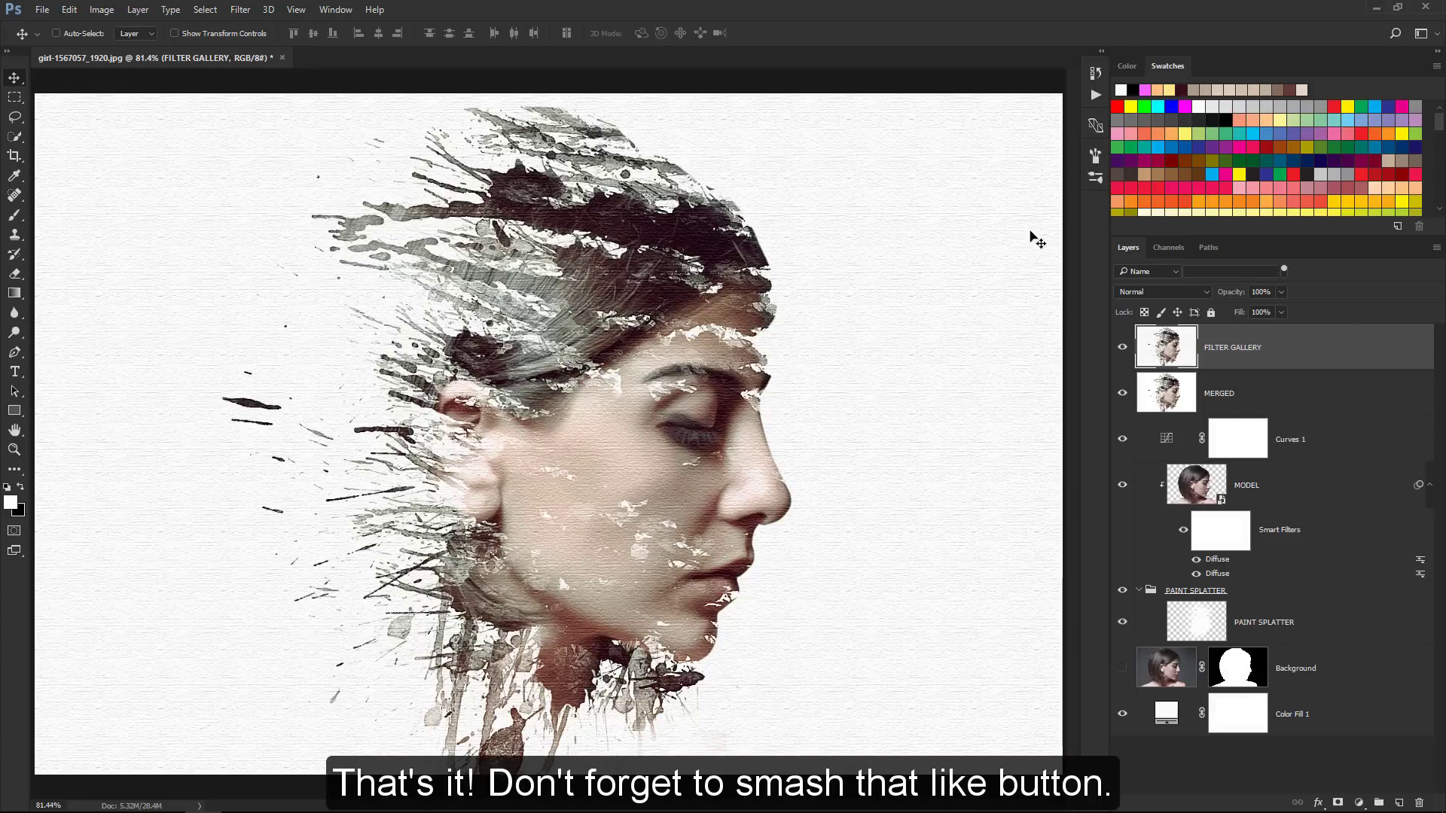